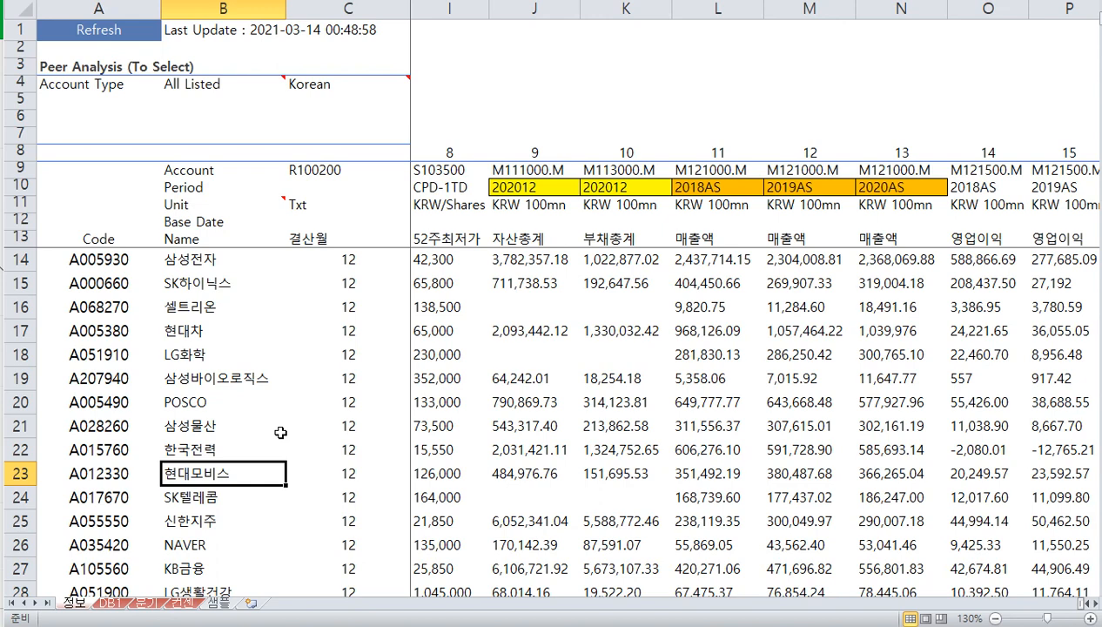
- Switch from the peer data sheet to the 샘플 sheet and bring its quarterly results table into view
click(282, 546)
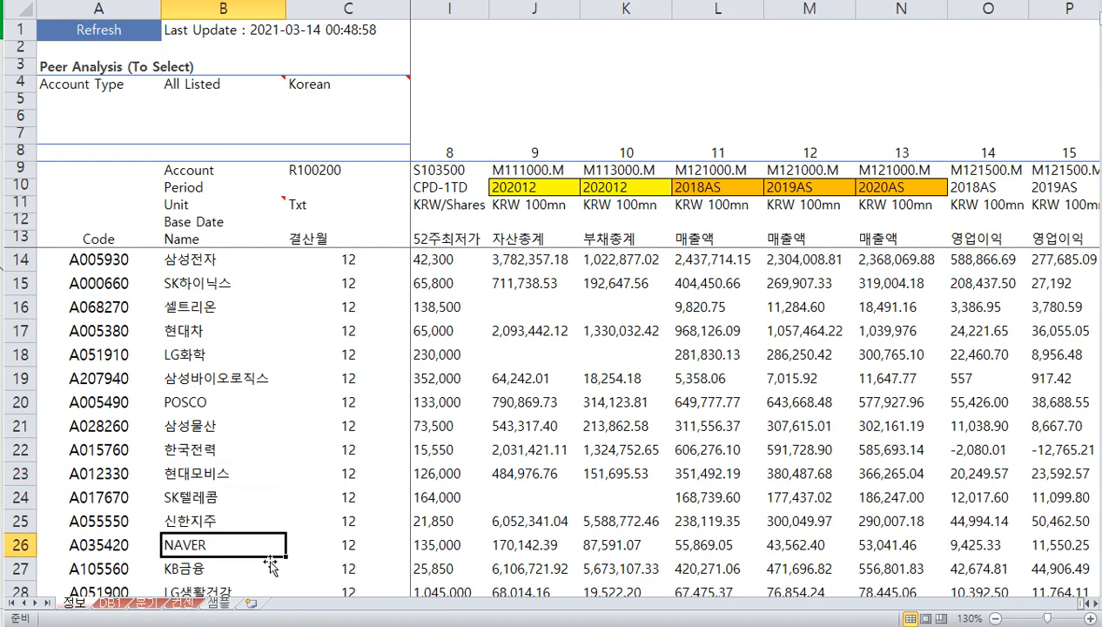
click(219, 602)
click(290, 492)
scroll(322, 477, up, 6)
click(476, 437)
- Examine the 202012 column of the quarterly table, from its heading and Sales down to the NPM row
drag(491, 350, 503, 524)
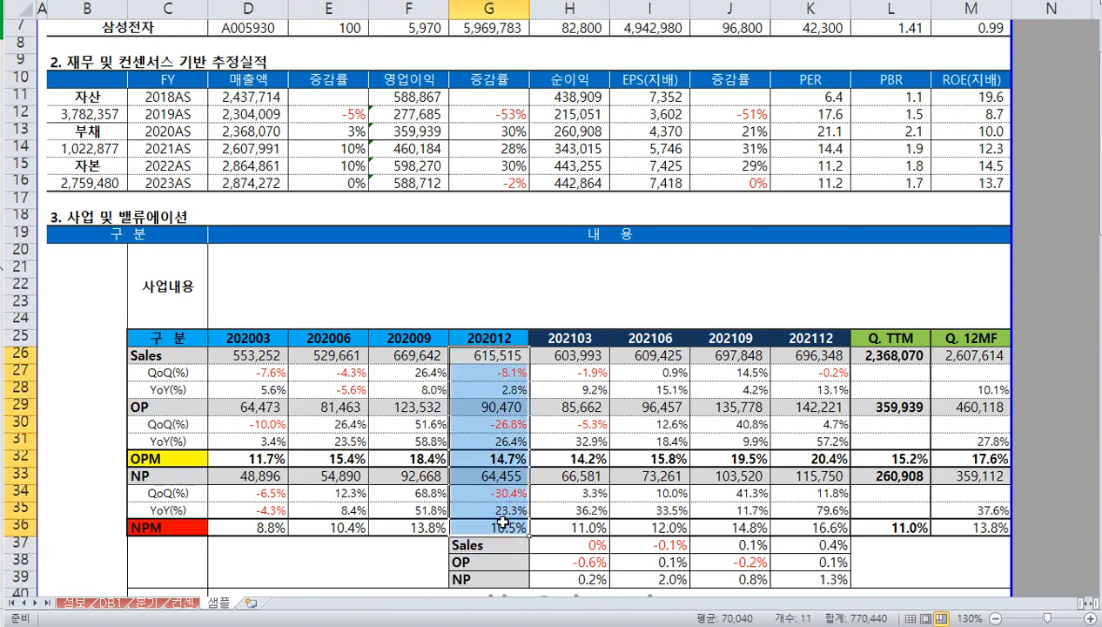
drag(498, 352, 500, 522)
click(493, 406)
drag(492, 355, 492, 522)
drag(489, 336, 494, 521)
click(416, 509)
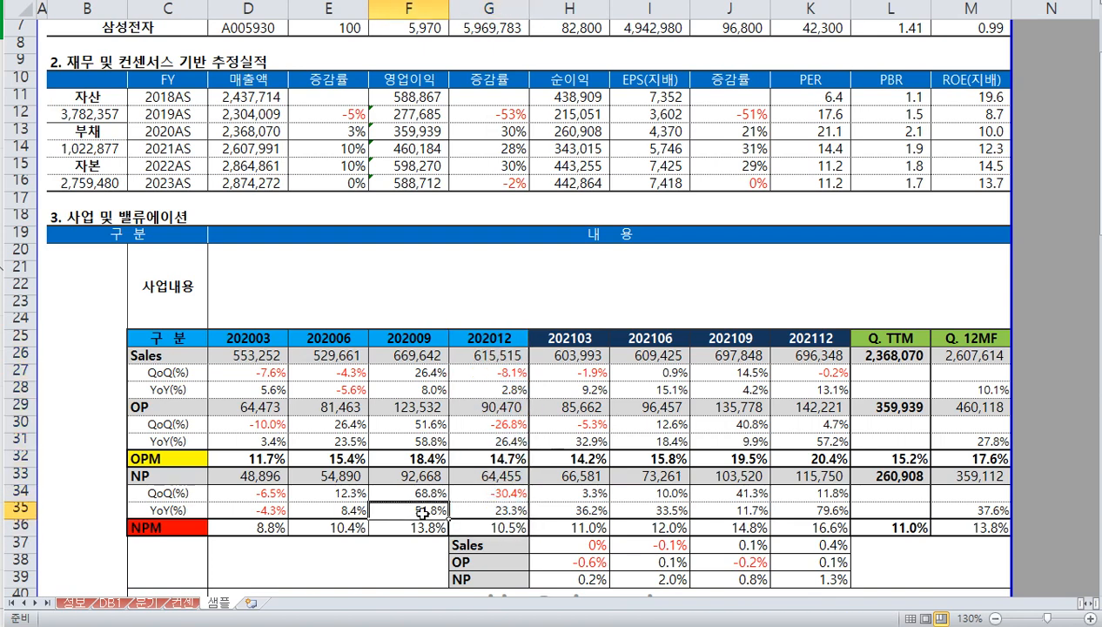
drag(489, 344, 489, 527)
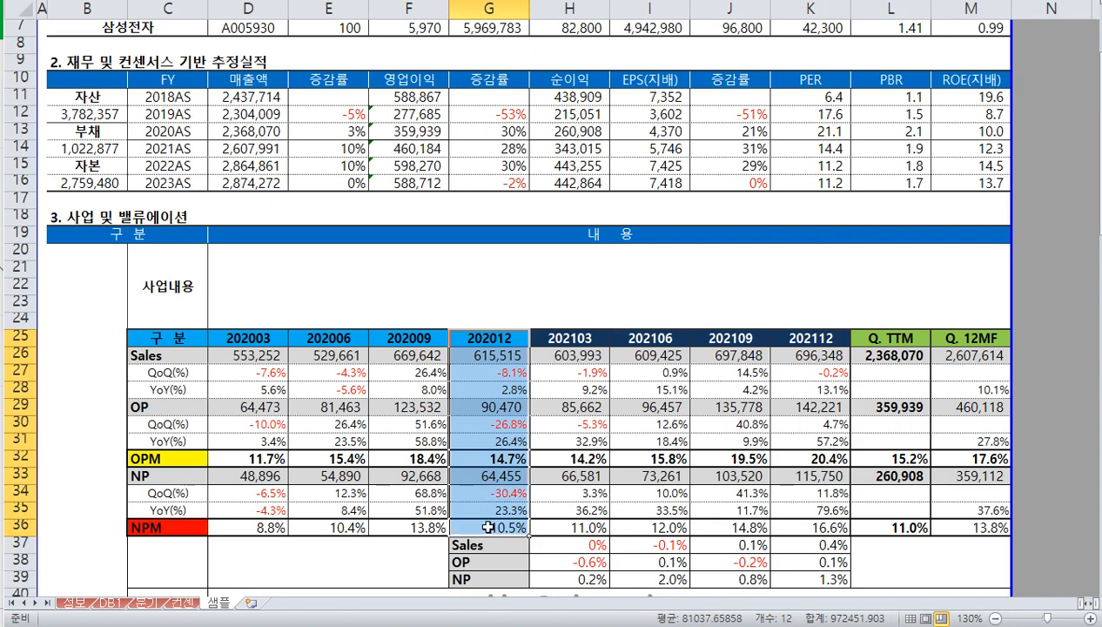
click(492, 387)
drag(492, 339, 490, 526)
click(409, 489)
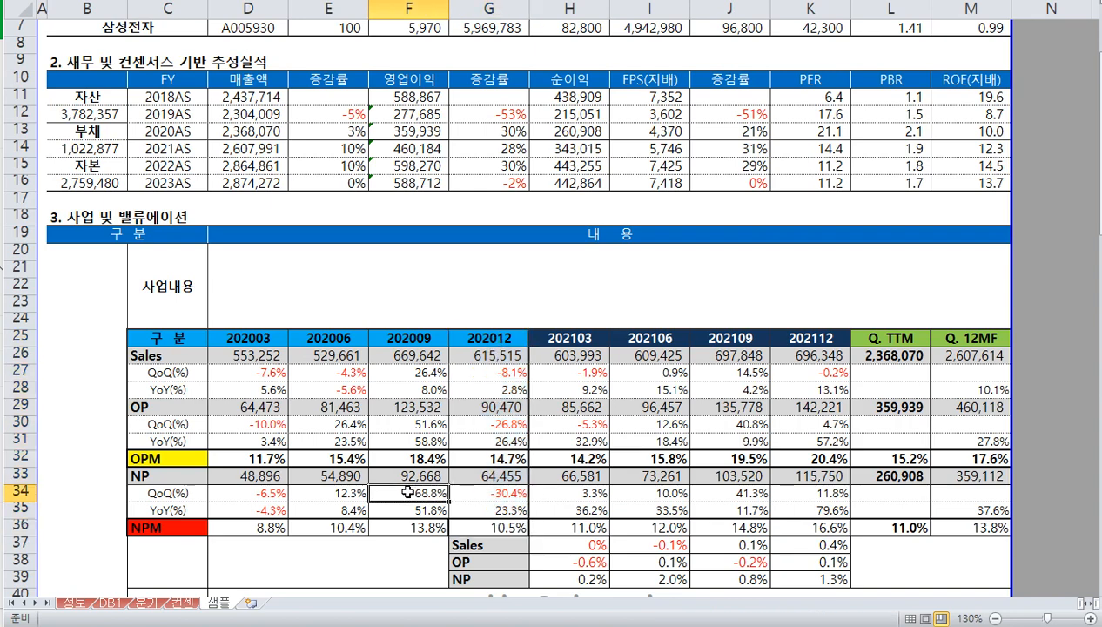
- Return to the start of the 샘플 sheet and select the company name heading in B2
scroll(383, 480, up, 2)
click(246, 235)
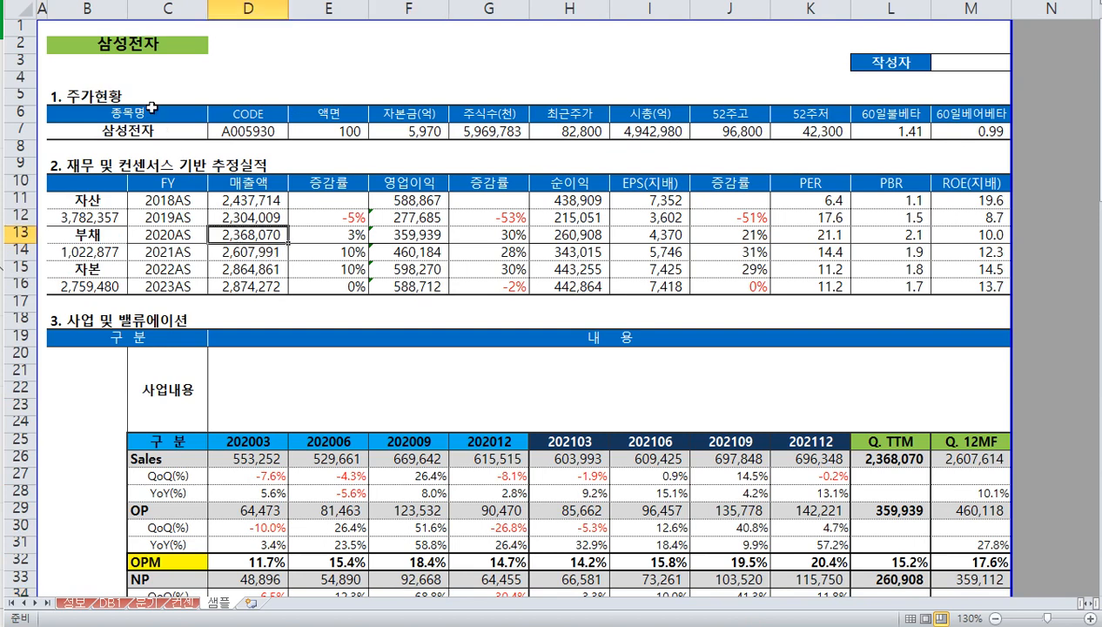
click(127, 46)
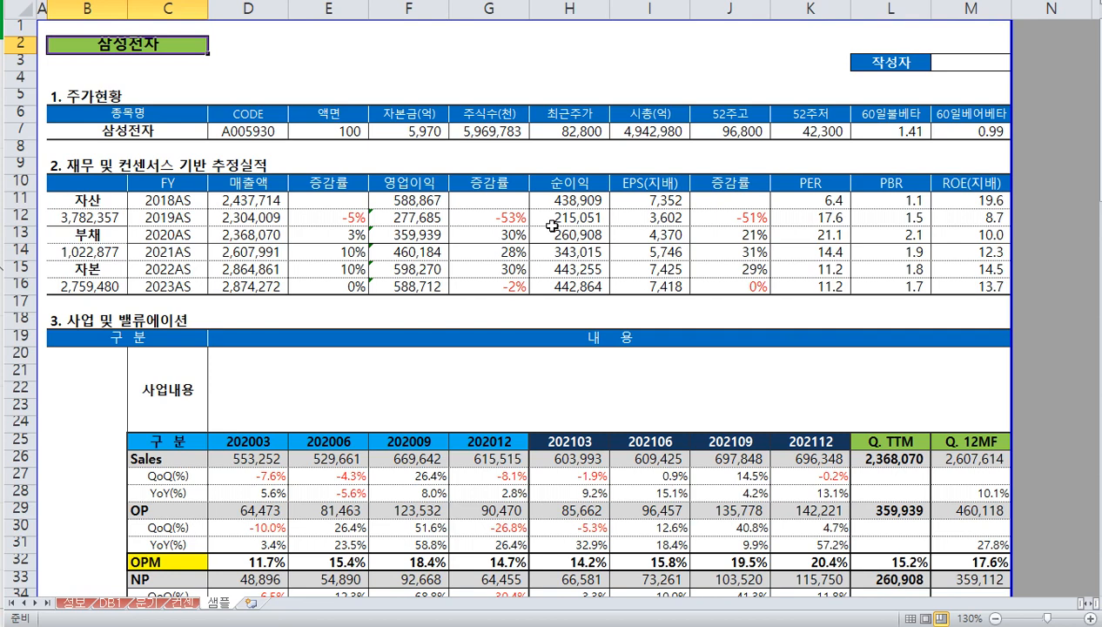
- Examine the 주가현황 table's headings one by one, from CODE and 액면 through 52주저 to the two 60-day beta columns
drag(874, 128, 975, 134)
click(892, 146)
click(892, 131)
drag(892, 111, 961, 130)
click(819, 157)
drag(787, 113, 216, 120)
click(281, 154)
click(317, 114)
click(405, 114)
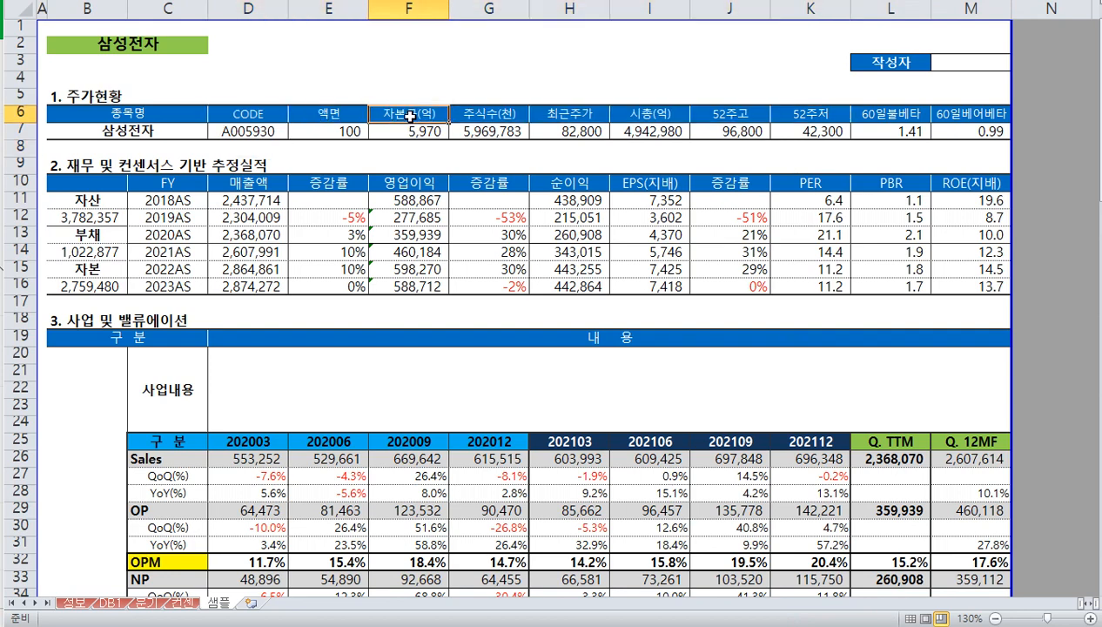
click(476, 117)
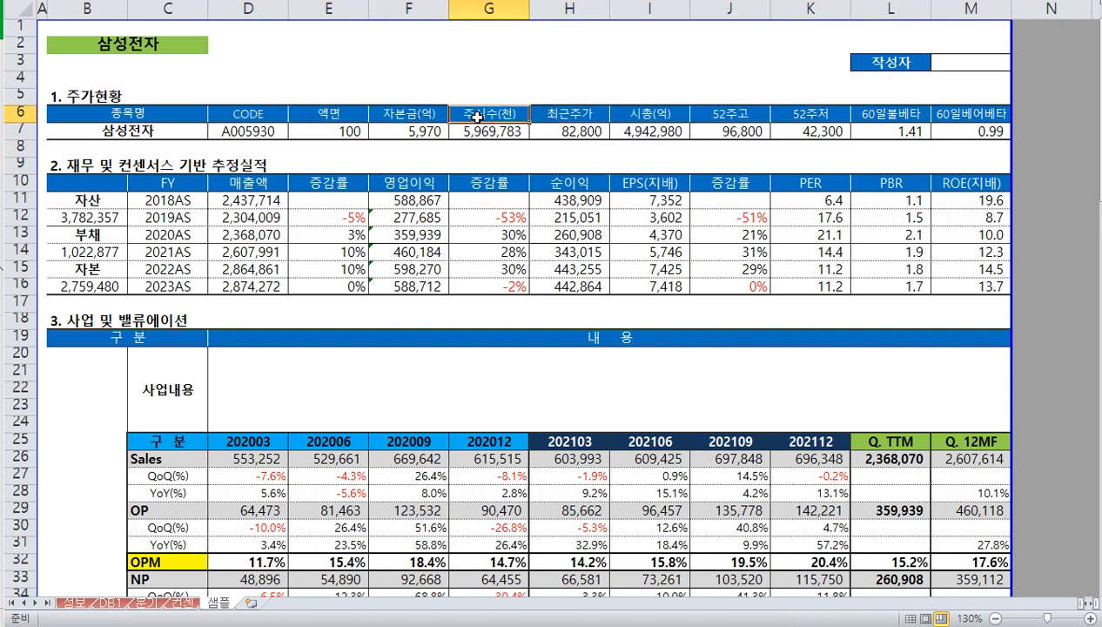
click(581, 117)
click(624, 117)
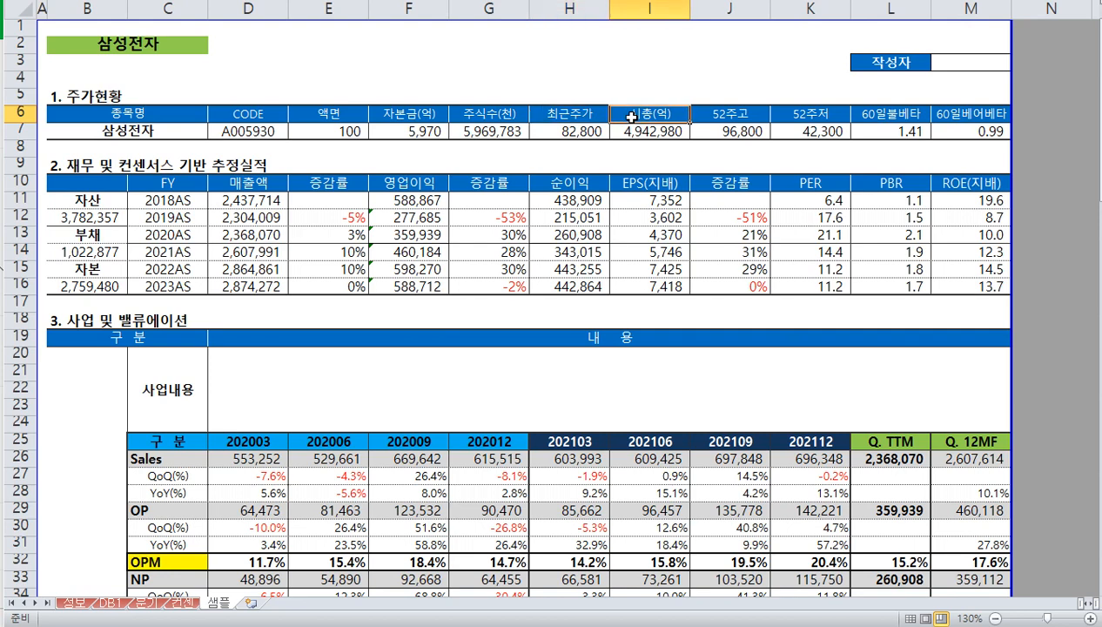
click(747, 115)
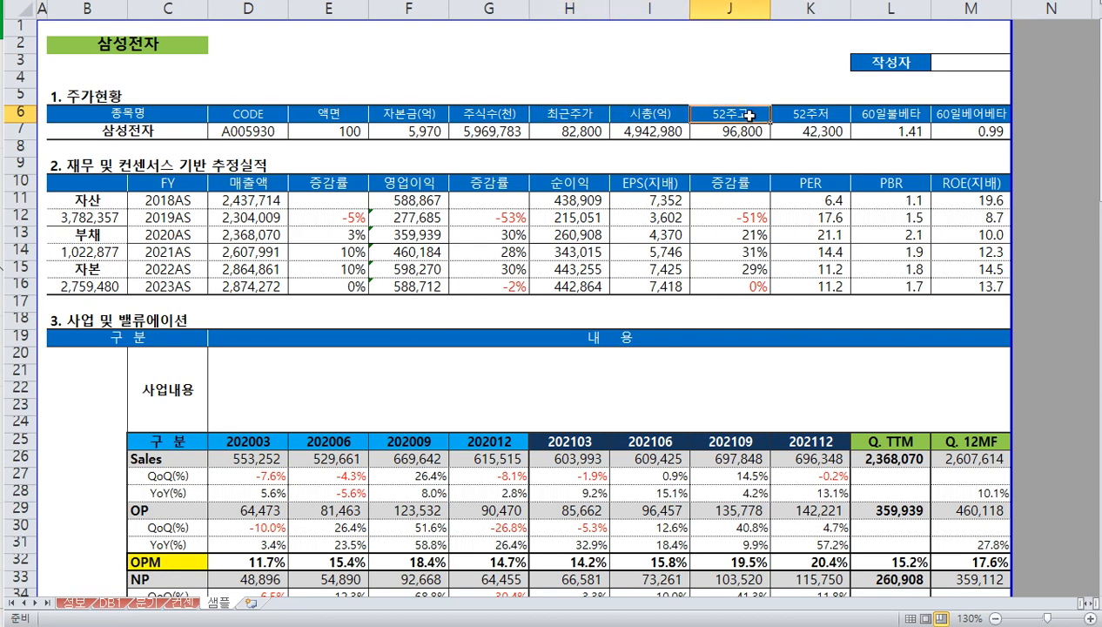
click(792, 113)
drag(877, 112, 977, 124)
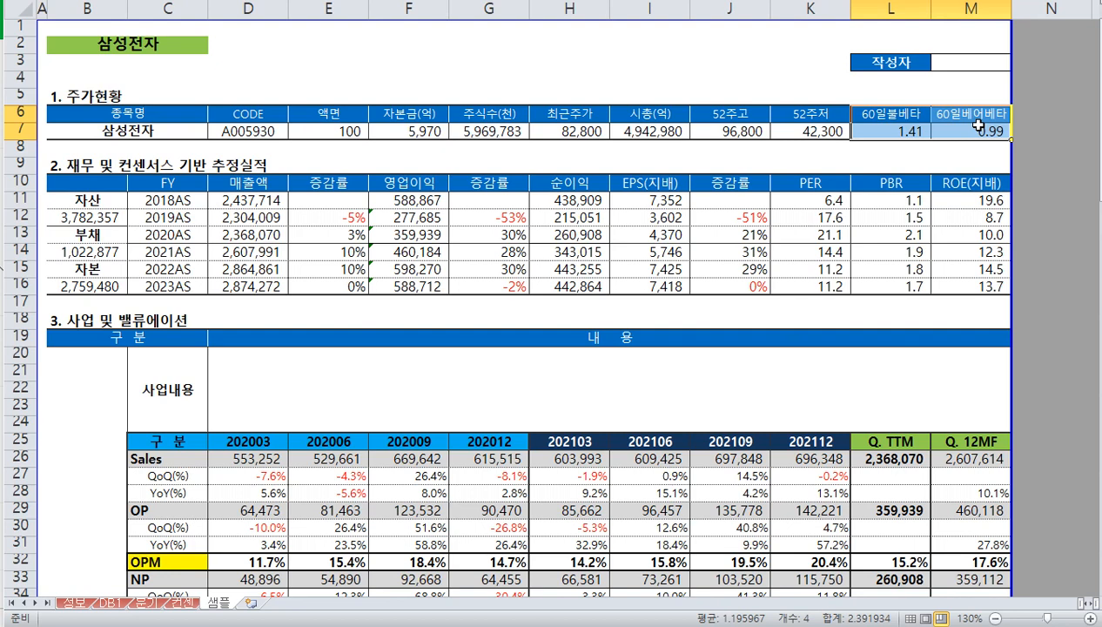
- Examine the 60일불베타 and 60일베어베타 values and their neighbouring cells in the 주가현황 table
key(Left)
key(Right)
key(Down)
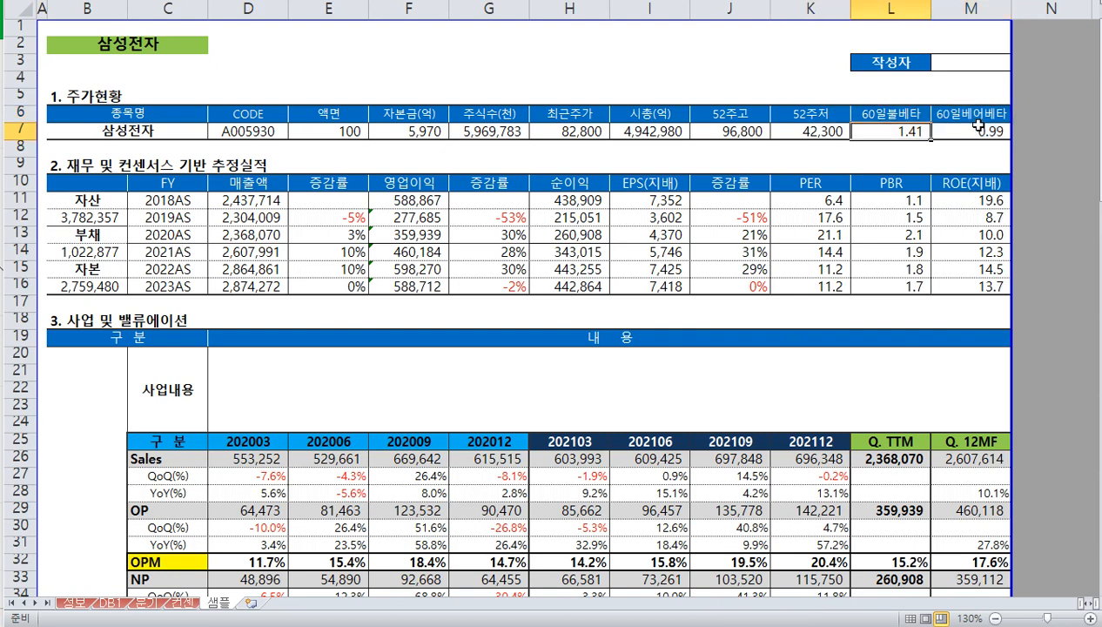
key(Right)
key(Up)
key(Left)
key(Down)
key(Right)
key(Left)
key(Right)
key(Left)
key(Down)
key(Left)
key(Left)
key(Right)
key(Right)
key(Up)
key(Right)
key(Up)
key(Left)
key(Down)
key(Right)
key(Left)
key(Left)
key(Left)
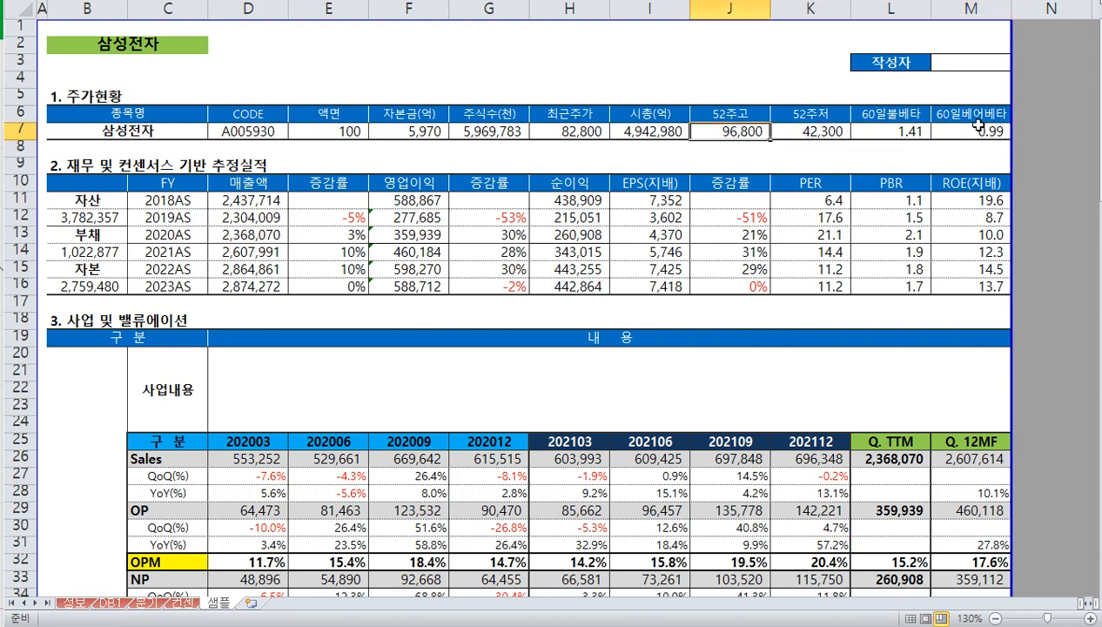
key(Left)
key(Left)
key(Down)
key(Down)
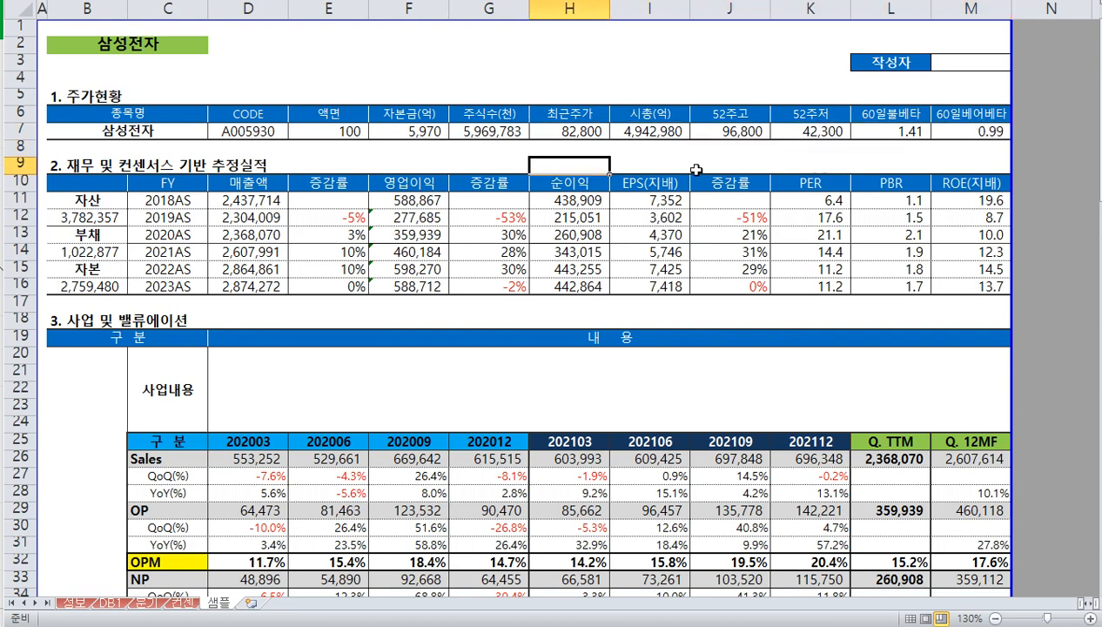
- Examine the 자산, 부채 and 자본 figures in B11:B16 of the 추정실적 table
click(78, 205)
click(85, 250)
click(90, 283)
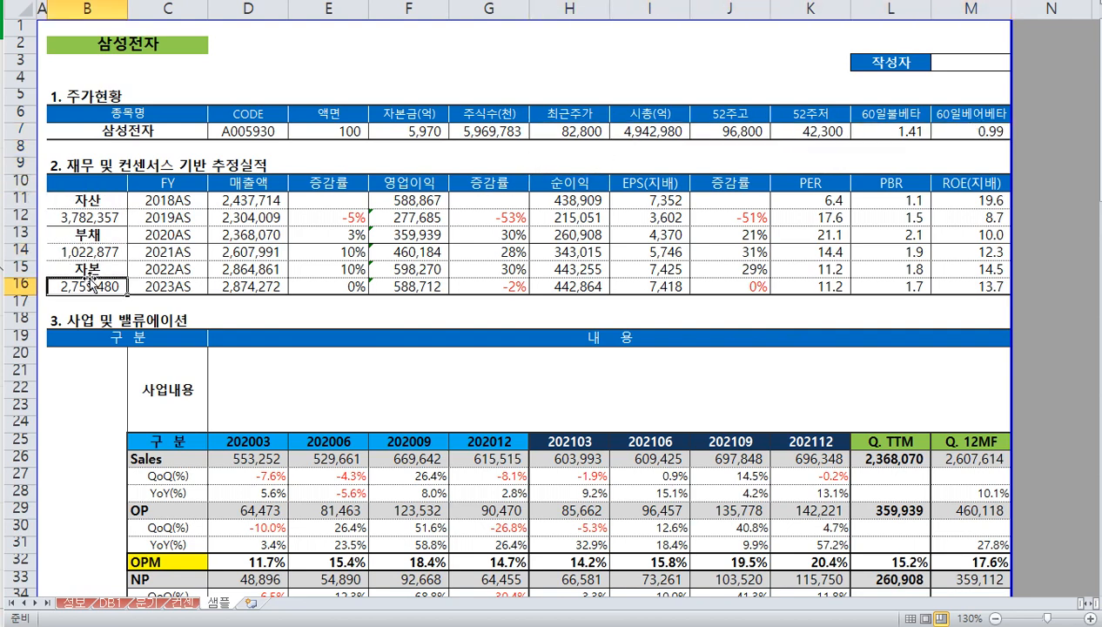
drag(102, 199, 86, 278)
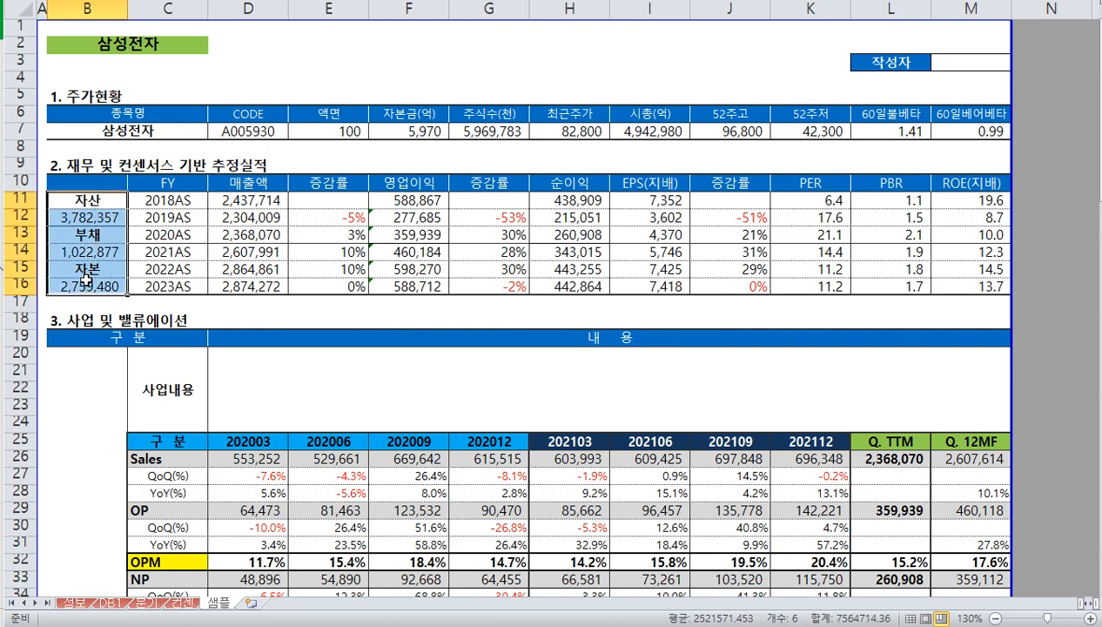
- Read across the 추정실적 table from the 2018AS row to the 2020AS row, covering 매출액 through ROE(지배)
key(Right)
key(Right)
key(Right)
key(Left)
key(Down)
key(Down)
key(Right)
key(Right)
key(Right)
key(Right)
key(Right)
key(Right)
key(Right)
key(Right)
key(Left)
key(Left)
key(Right)
key(Up)
key(Down)
key(Right)
key(Right)
key(Down)
key(Left)
key(Left)
key(Up)
key(Right)
key(Right)
key(Left)
key(Left)
- Examine the 2021AS to 2023AS consensus rows of the 추정실적 table across all columns from FY to ROE(지배)
key(Down)
key(Left)
key(Left)
key(Left)
key(Left)
key(Left)
key(Left)
key(Left)
key(Left)
key(Down)
key(Up)
key(Down)
key(Down)
key(Up)
key(Up)
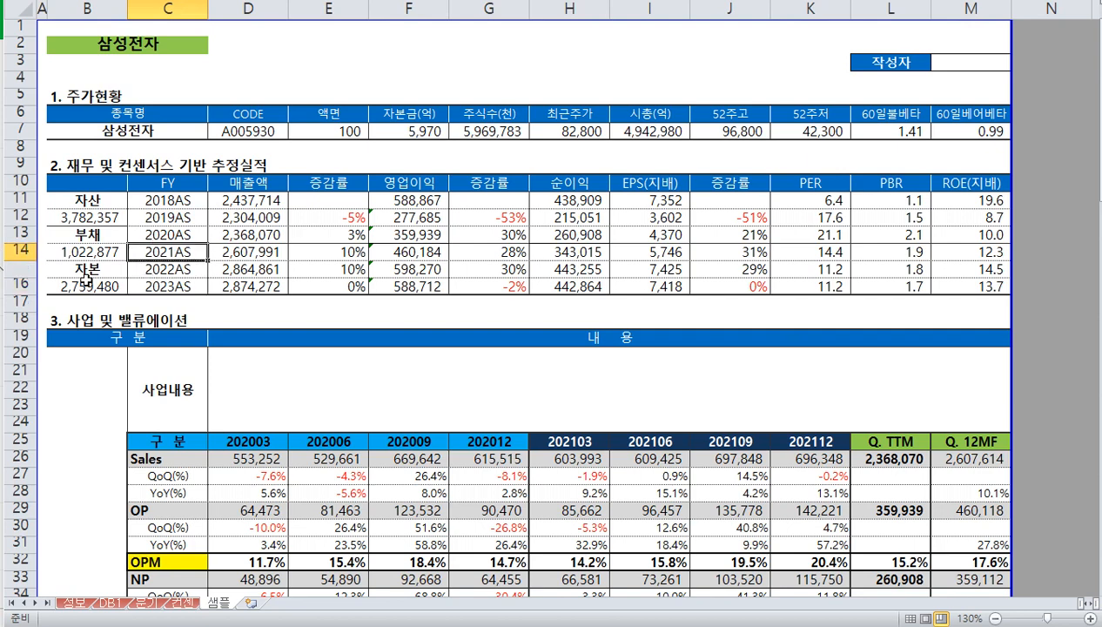
key(Down)
key(Right)
key(Right)
key(Right)
key(Left)
key(Left)
key(Left)
key(Left)
key(Up)
key(Down)
key(Down)
key(Right)
key(Right)
key(Right)
key(Right)
key(Right)
key(Right)
key(Right)
key(Right)
key(Right)
key(Right)
key(Up)
key(Up)
key(Left)
key(Left)
key(Left)
key(Left)
key(Left)
key(Left)
key(Left)
key(Left)
key(Left)
key(Left)
key(Down)
key(Down)
key(Right)
key(Right)
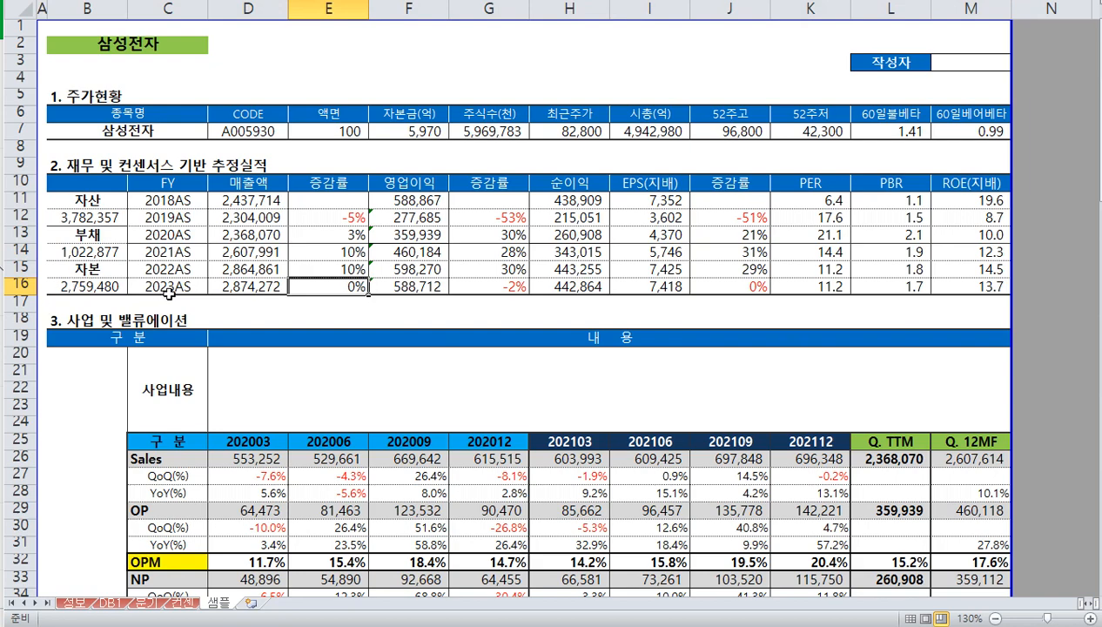
- Examine the empty 사업내용 area in D20:D24 of the 사업 및 밸류에이션 section
scroll(168, 290, down, 3)
click(258, 202)
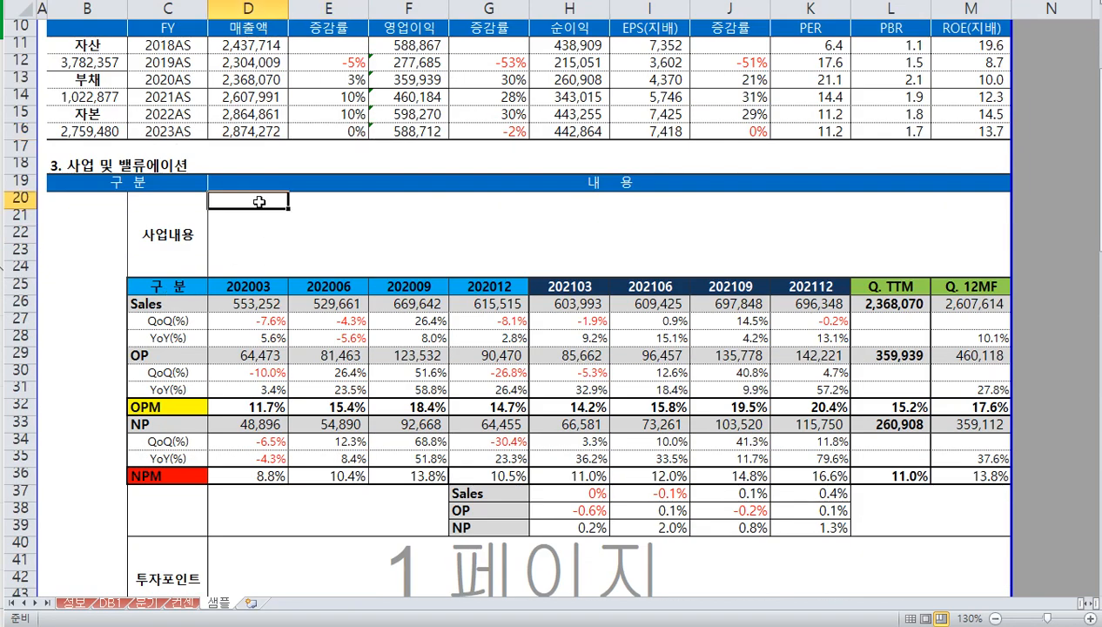
key(Down)
key(Down)
key(Down)
key(Down)
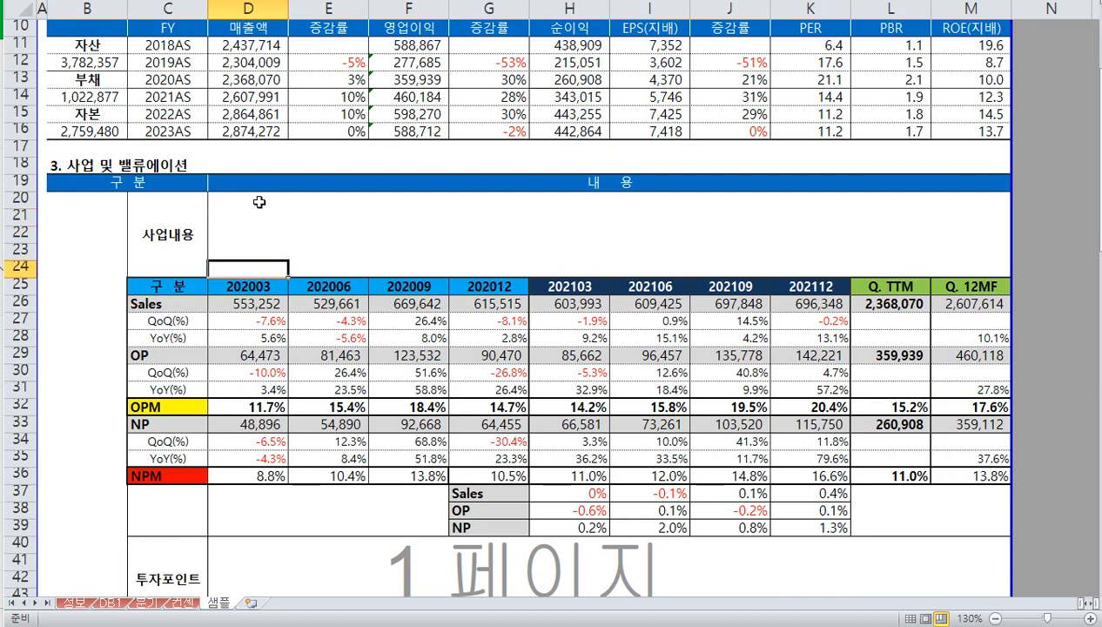
key(Up)
key(Up)
key(Up)
key(Up)
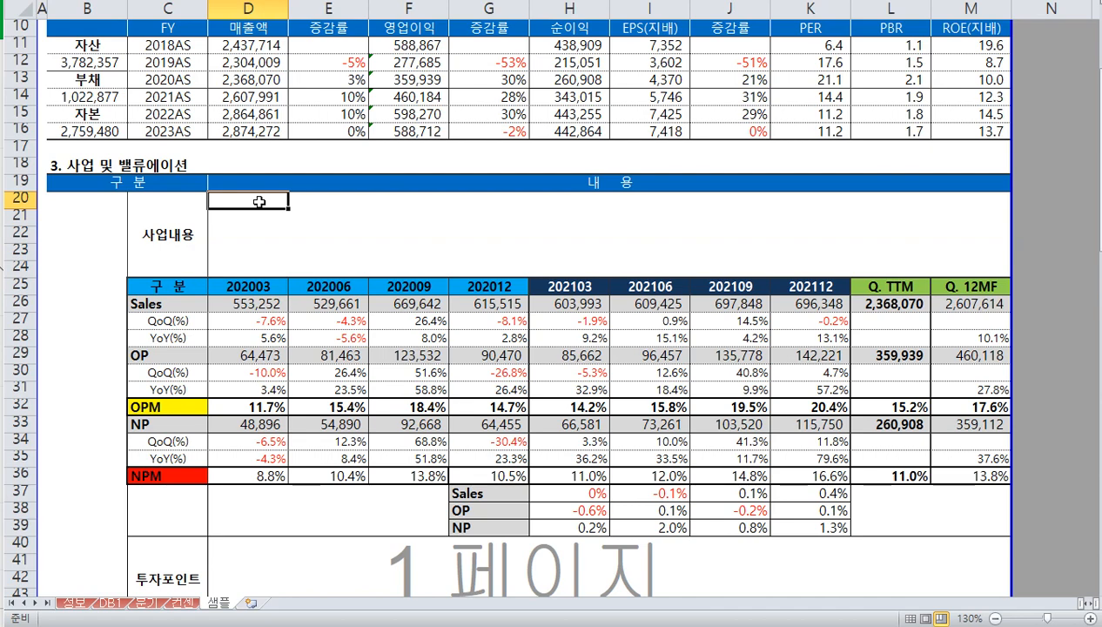
- Review the height of the blank 사업내용 area, going between D20 and its last row, D24
key(Down)
key(Down)
key(Down)
key(Down)
key(Up)
key(Up)
key(Up)
key(Up)
key(Down)
key(Down)
key(Down)
key(Down)
key(Right)
key(Right)
key(Right)
key(Right)
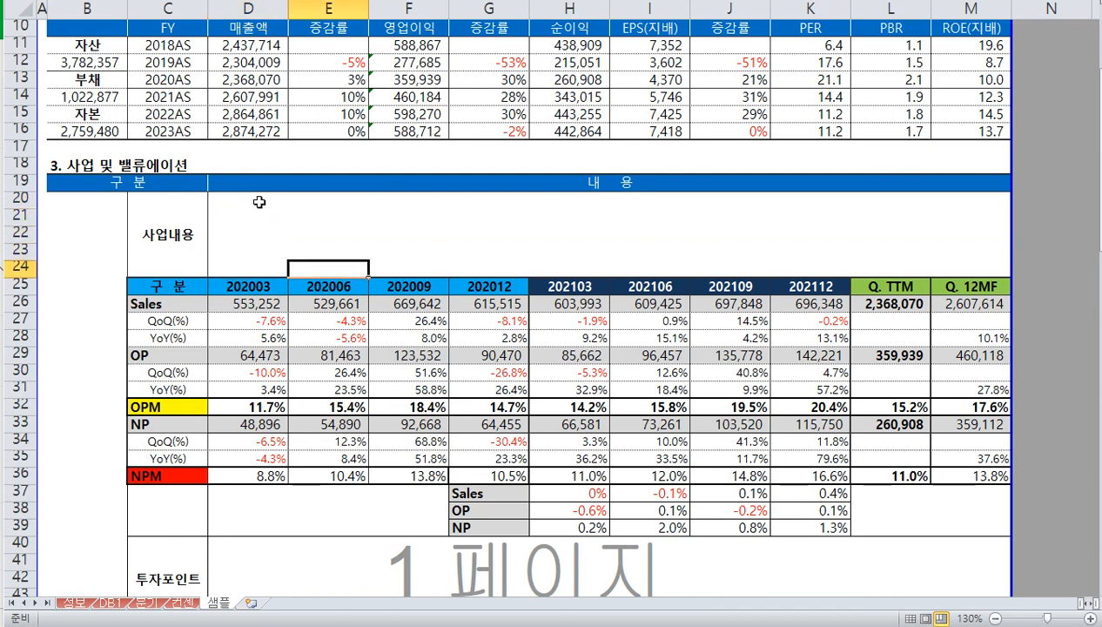
key(Left)
key(Left)
key(Left)
key(Left)
key(Up)
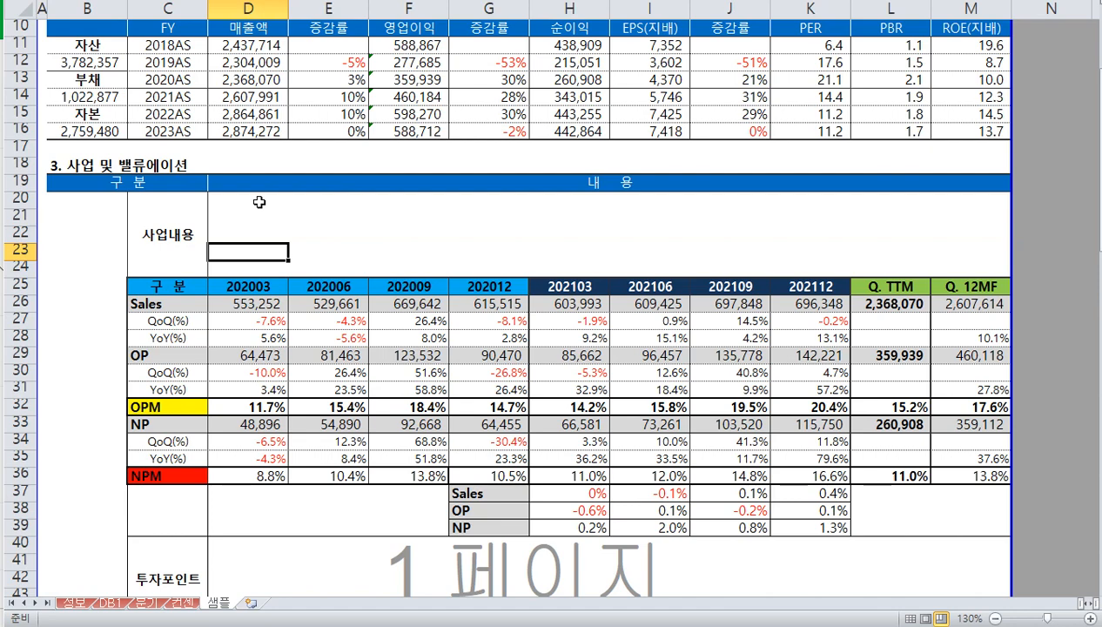
key(Up)
key(Up)
key(Up)
key(Down)
key(Down)
key(Down)
key(Down)
- Look across the last row of the 사업내용 area from D24 to L24 and return to D24
key(Right)
key(Right)
key(Right)
key(Right)
key(Right)
key(Right)
key(Right)
key(Right)
key(Left)
key(Left)
key(Left)
key(Left)
key(Left)
key(Left)
key(Left)
key(Left)
key(Left)
key(Right)
key(Right)
key(Left)
key(Right)
key(Right)
key(Left)
key(Left)
- Review the full extent of the 사업내용 block, D20:D24 in height and across row 24 past column M
key(Up)
key(Up)
key(Up)
key(Up)
key(Down)
key(Down)
key(Down)
key(Down)
key(Right)
key(Right)
key(Right)
key(Right)
key(Right)
key(Right)
key(Right)
key(Right)
key(Right)
key(Right)
key(Left)
key(Left)
key(Left)
key(Left)
key(Left)
key(Left)
key(Left)
key(Left)
key(Left)
key(Left)
key(Right)
key(Right)
key(Right)
key(Left)
key(Left)
key(Left)
- Examine the Sales row of the quarterly table for the 202003 to 202012 quarters
key(Down)
key(Down)
key(Down)
key(Up)
key(Right)
key(Right)
key(Right)
key(Left)
key(Left)
key(Left)
key(Up)
- Examine the quarterly results table from the 202003 column across to the 202103 column around the Sales growth rows
key(Down)
key(Down)
key(Down)
key(Down)
key(Down)
key(Right)
key(Right)
key(Right)
key(Right)
- Examine the Sales figures around the boundary between the 202012 quarter and the 202103 and 202106 quarters
key(Up)
key(Up)
key(Left)
key(Up)
key(Up)
key(Left)
key(Right)
key(Right)
key(Right)
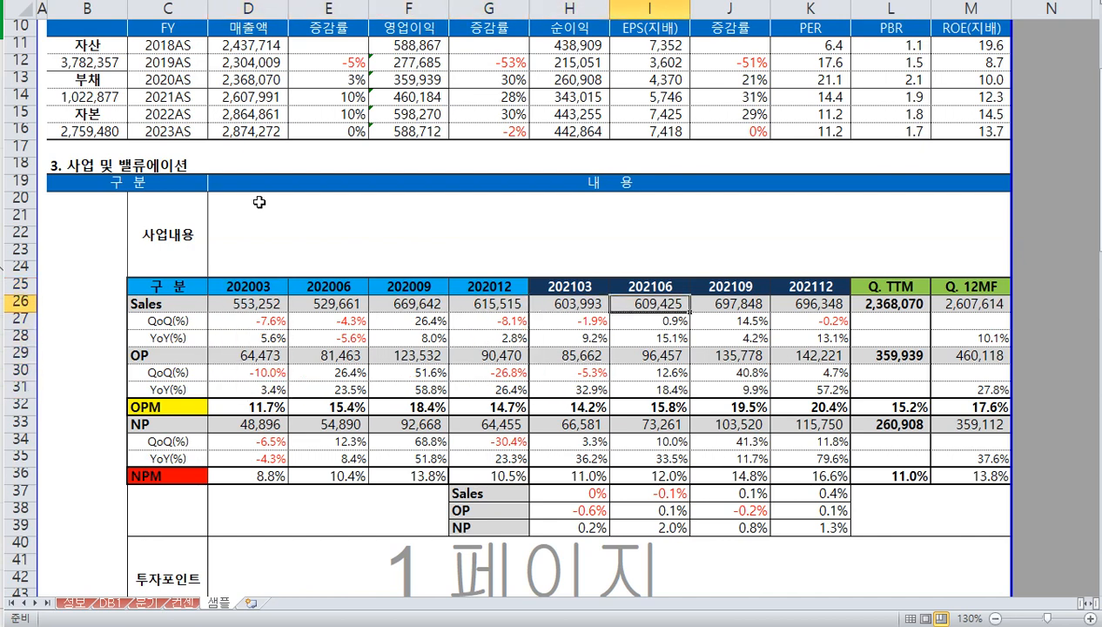
- Review the quarter headings from 202103 through 202112 to Q. TTM, returning to 202012
key(Left)
key(Up)
key(Right)
key(Right)
key(Right)
key(Right)
key(Left)
key(Left)
key(Left)
key(Left)
key(Left)
- Review the Sales and QoQ(%) rows for the 202003 to 202012 quarters
key(Down)
key(Down)
key(Left)
key(Left)
key(Left)
key(Up)
key(Right)
key(Right)
key(Left)
key(Left)
- Review the 202003 column from Sales down through OP, OPM and NP to NPM and back to the Sales QoQ(%) row
key(Down)
key(Down)
key(Down)
key(Down)
key(Down)
key(Down)
key(Down)
key(Down)
key(Down)
key(Down)
key(Up)
key(Up)
key(Up)
key(Up)
key(Up)
key(Up)
key(Up)
key(Up)
key(Up)
- Compare the QoQ(%) and YoY(%) growth rows under Sales, moving from 202003 across to 202106
key(Down)
key(Right)
key(Right)
key(Left)
key(Up)
key(Right)
key(Right)
key(Right)
key(Right)
key(Left)
key(Left)
- Examine the QoQ(%) and YoY(%) growth rows under OP for the 202012 to 202106 quarters
key(Down)
key(Down)
key(Down)
key(Right)
key(Right)
key(Down)
key(Left)
key(Left)
key(Right)
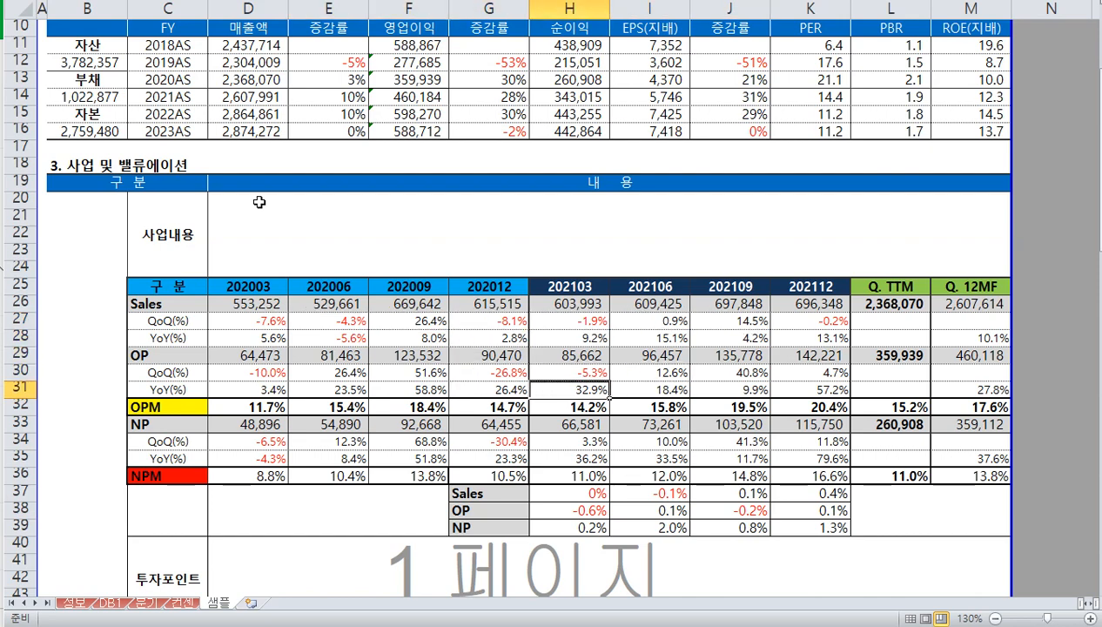
- Examine the Q. TTM formula for Sales against the 202003 to 202012 quarters, and review the OP and OPM values in that column
key(Right)
key(Right)
key(Right)
key(Right)
key(Right)
key(Up)
key(Up)
key(Up)
key(Left)
key(Up)
key(Up)
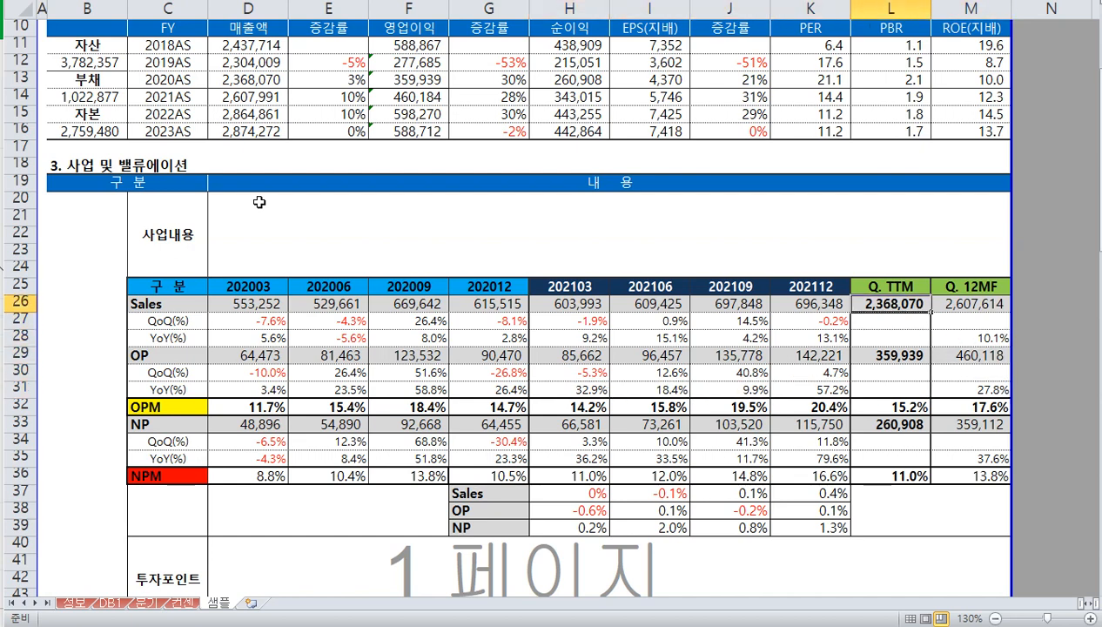
key(F2)
drag(286, 287, 488, 304)
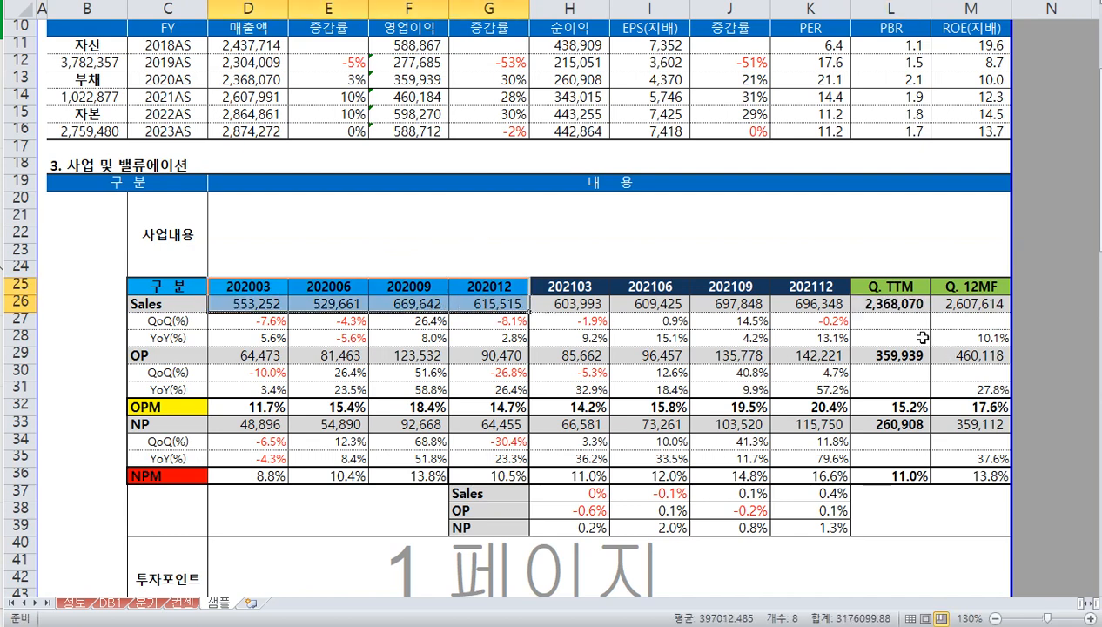
click(895, 322)
click(912, 358)
click(908, 406)
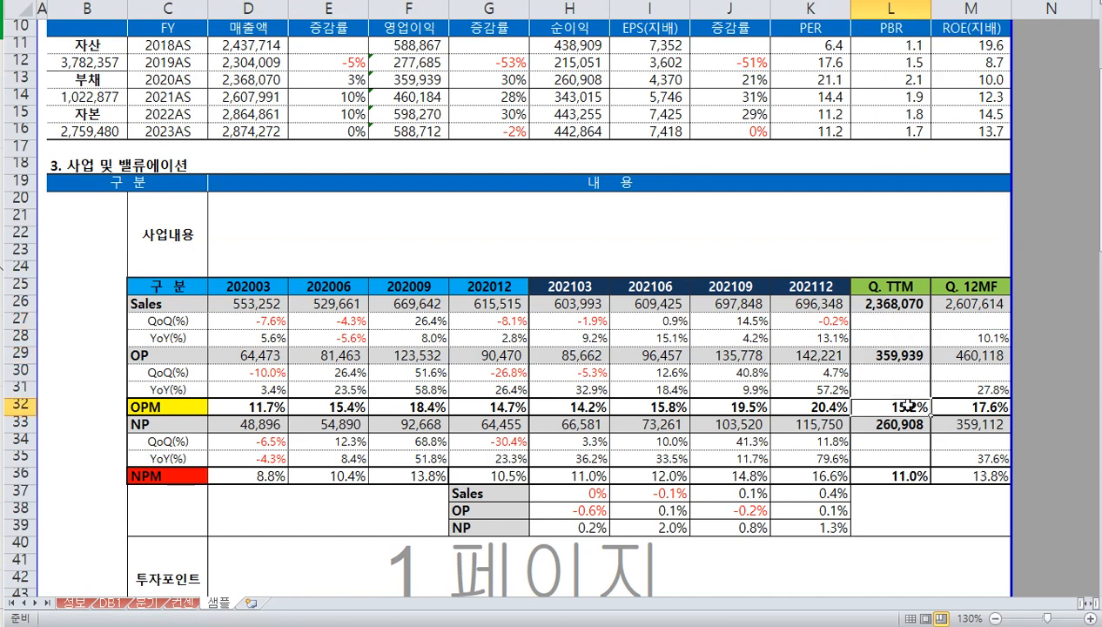
- Review the Q. 12MF column from Sales through OP to OPM against the 202103 to 202112 quarters
click(970, 293)
double_click(587, 345)
click(678, 303)
drag(565, 287, 818, 307)
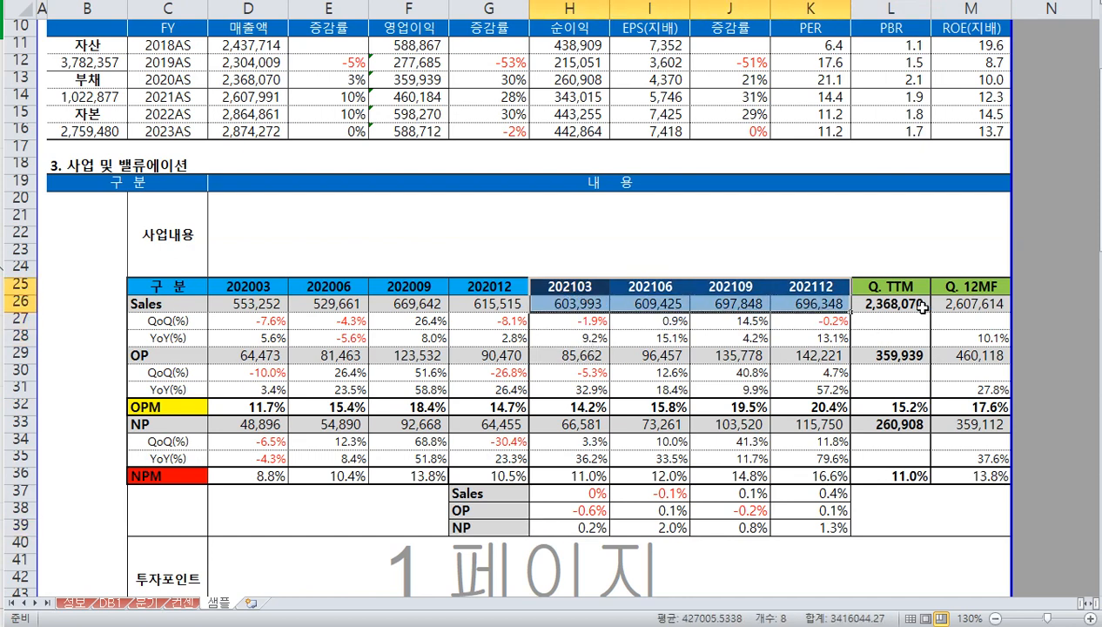
click(970, 305)
click(976, 355)
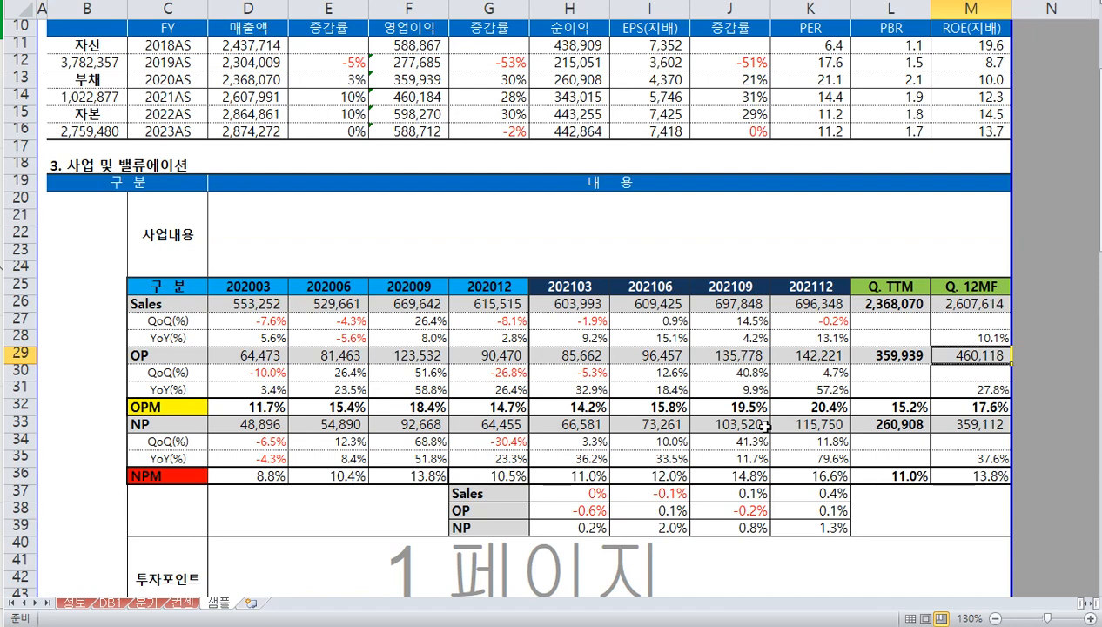
key(Down)
key(Down)
key(Down)
key(Down)
key(Down)
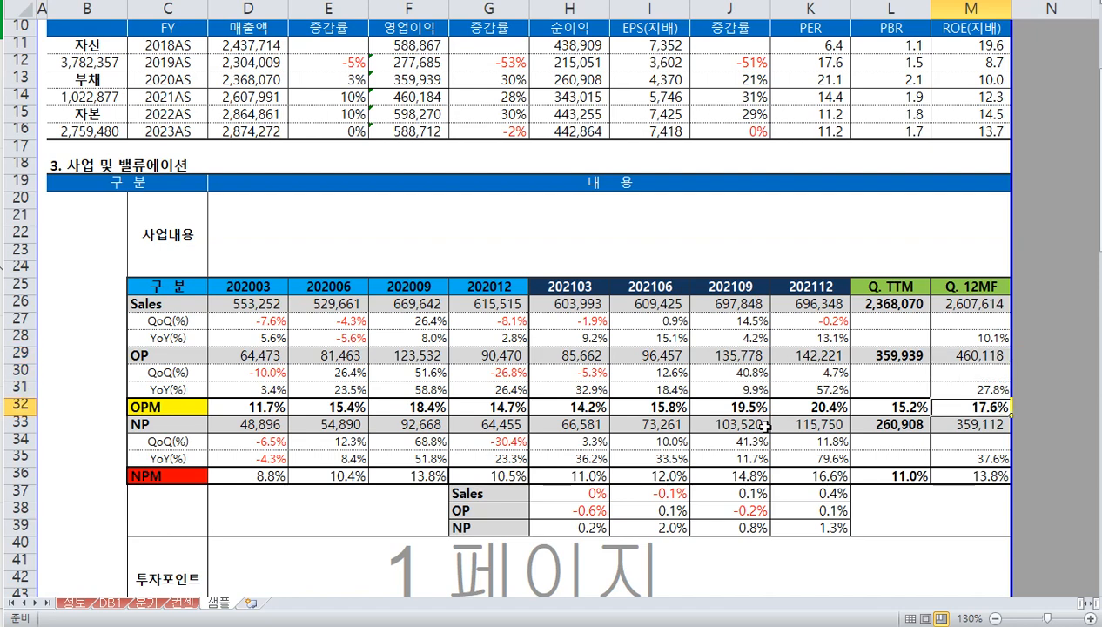
- Compare the Q. TTM and Q. 12MF columns, reading from the headers down to the NP growth rows
key(Up)
key(Up)
key(Up)
key(Up)
key(Up)
key(Up)
key(Up)
key(Up)
key(Left)
key(Up)
key(Down)
key(Down)
key(Down)
key(Down)
key(Down)
key(Down)
key(Down)
key(Down)
key(Down)
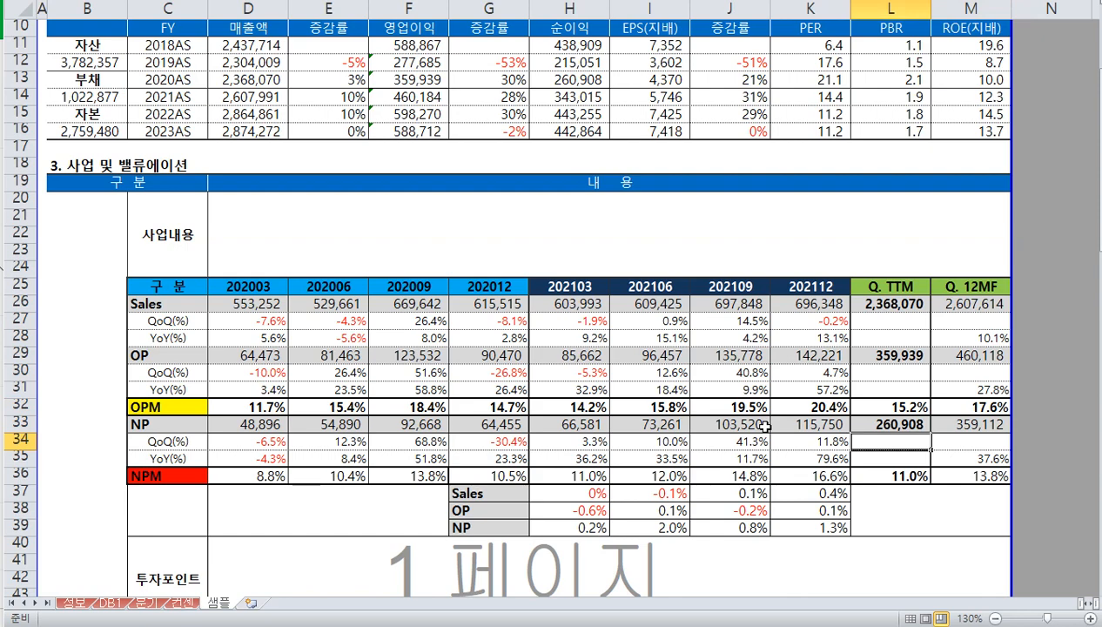
key(Right)
key(Left)
key(Up)
key(Up)
key(Down)
key(Down)
key(Down)
- Examine the Sales, OP and NP percentage block beneath NPM for the 202103 to 202112 quarters
scroll(763, 425, down, 2)
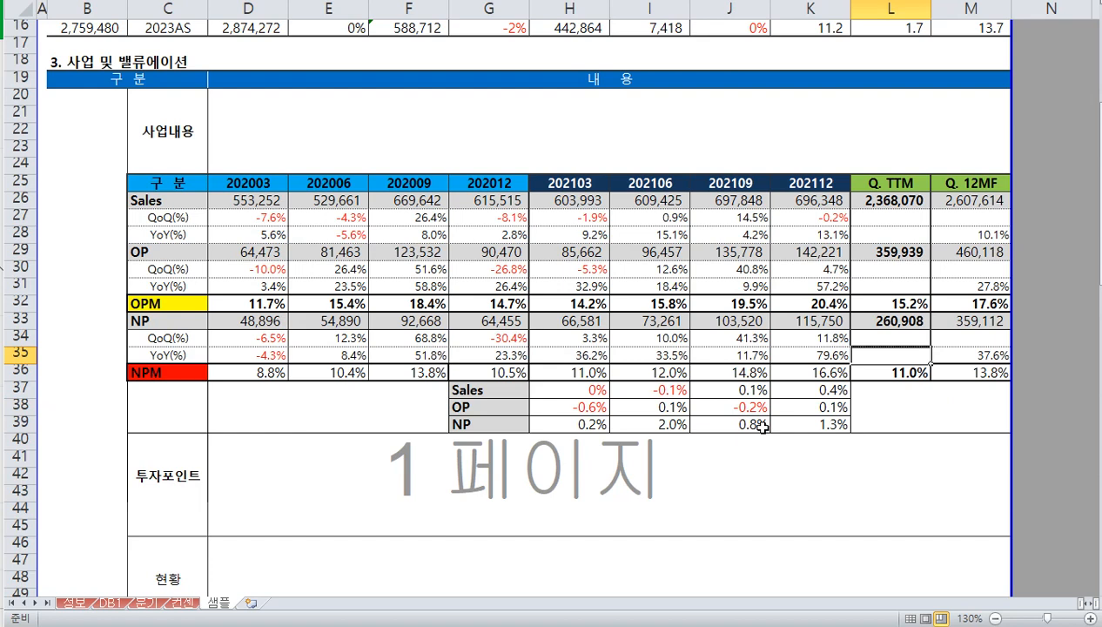
click(554, 390)
drag(555, 391, 787, 423)
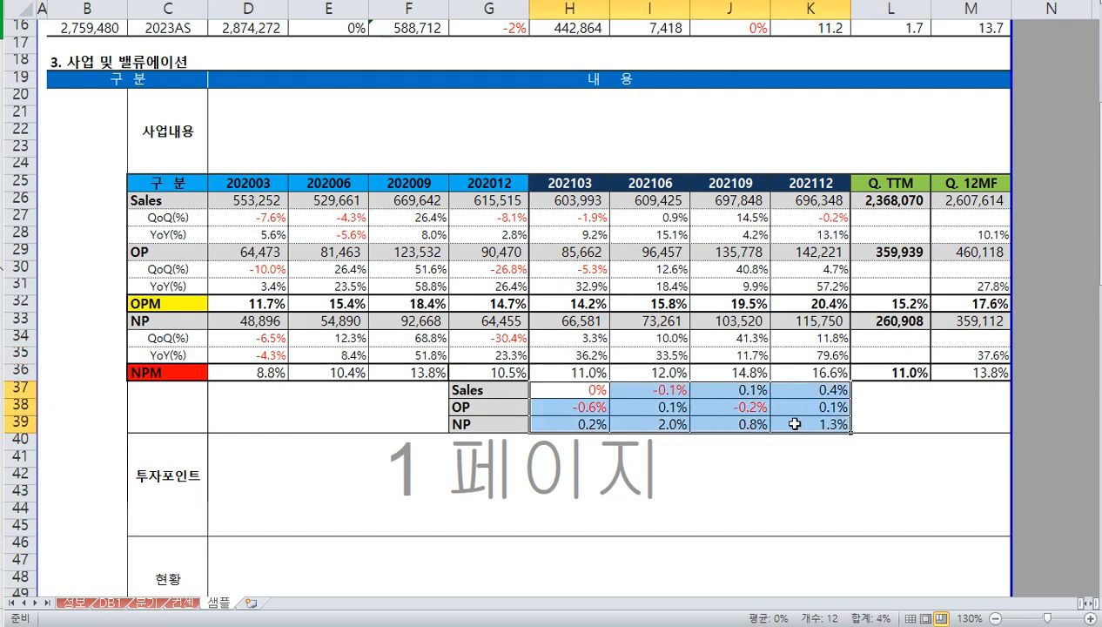
click(483, 391)
click(484, 405)
click(496, 427)
drag(574, 389, 794, 423)
click(644, 405)
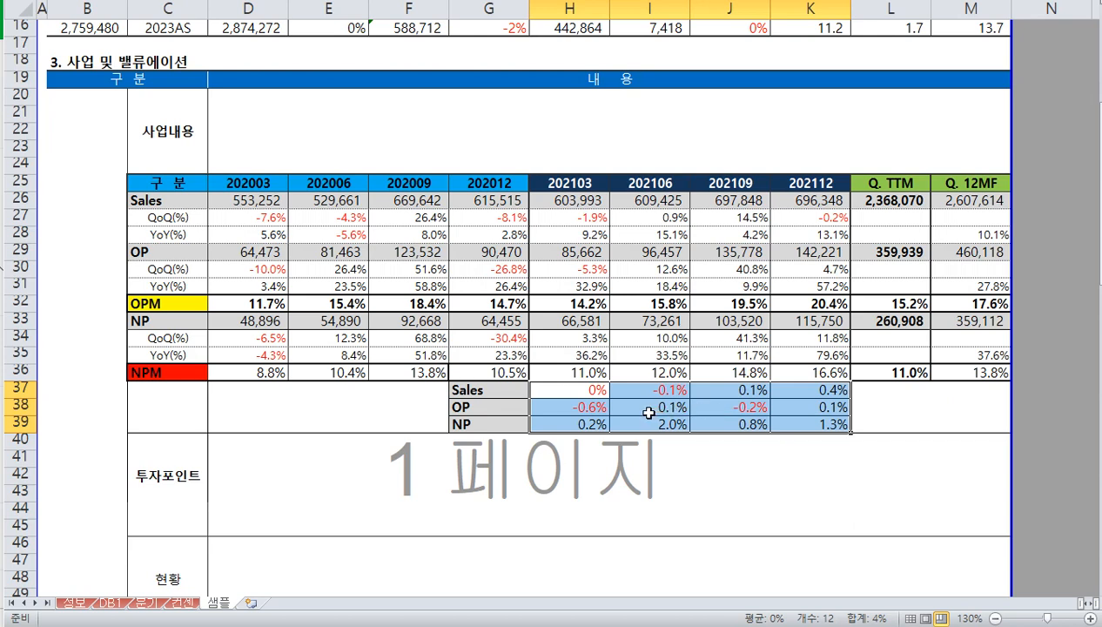
- Read across the individual quarterly percentages in the small block beneath NPM, one row at a time
key(Down)
key(Right)
key(Right)
key(Right)
key(Up)
key(Left)
key(Left)
key(Left)
key(Down)
key(Down)
key(Right)
key(Right)
key(Right)
key(Left)
key(Left)
key(Left)
key(Left)
key(Right)
- Change the company name in the sheet's title cell to SK하이닉스
scroll(648, 412, up, 5)
click(175, 59)
click(169, 45)
text(나)
key(BackSpace)
key(Hangul)
text(sk)
key(Caps_Lock)
text(나)
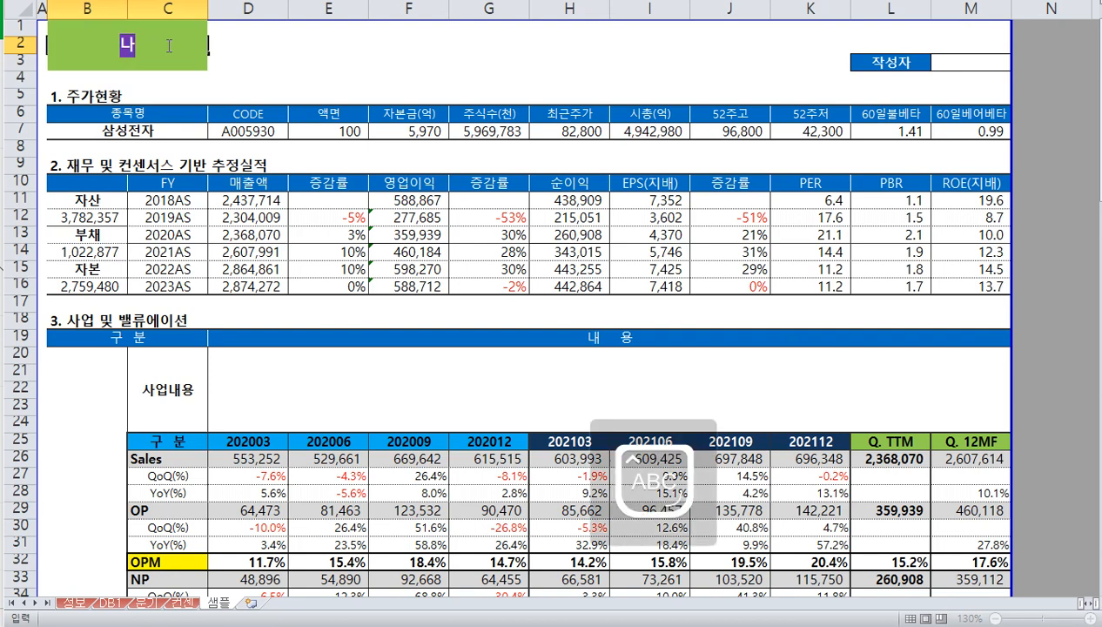
key(BackSpace)
key(BackSpace)
key(Hangul)
text(SK)
key(Hangul)
text(하ㅣ)
key(BackSpace)
key(BackSpace)
text(하)
key(BackSpace)
key(BackSpace)
text(항이닉스)
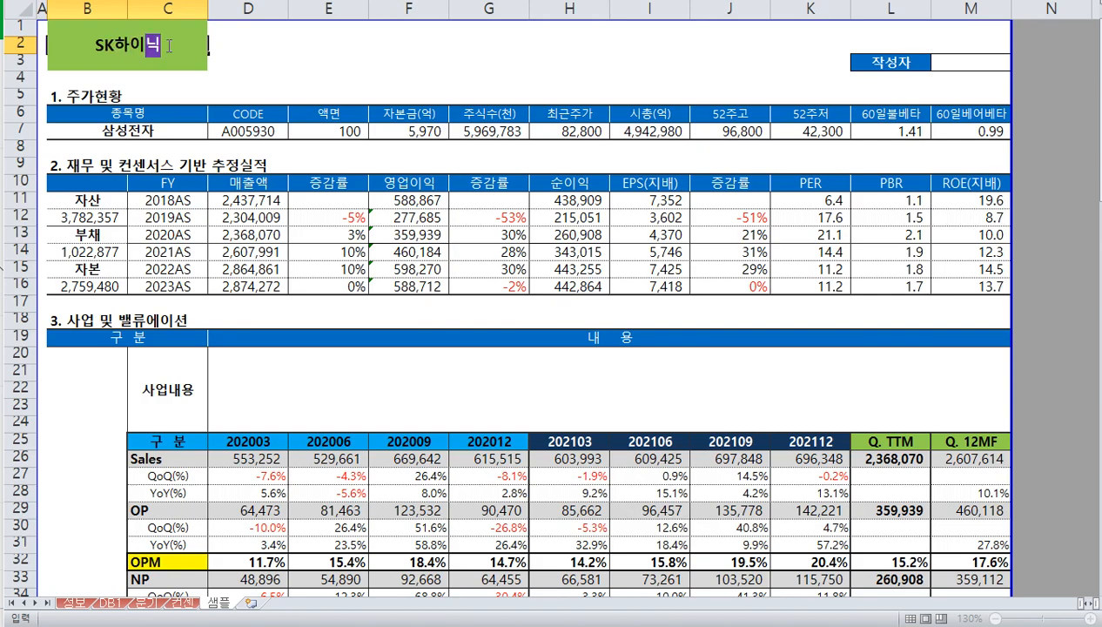
key(Return)
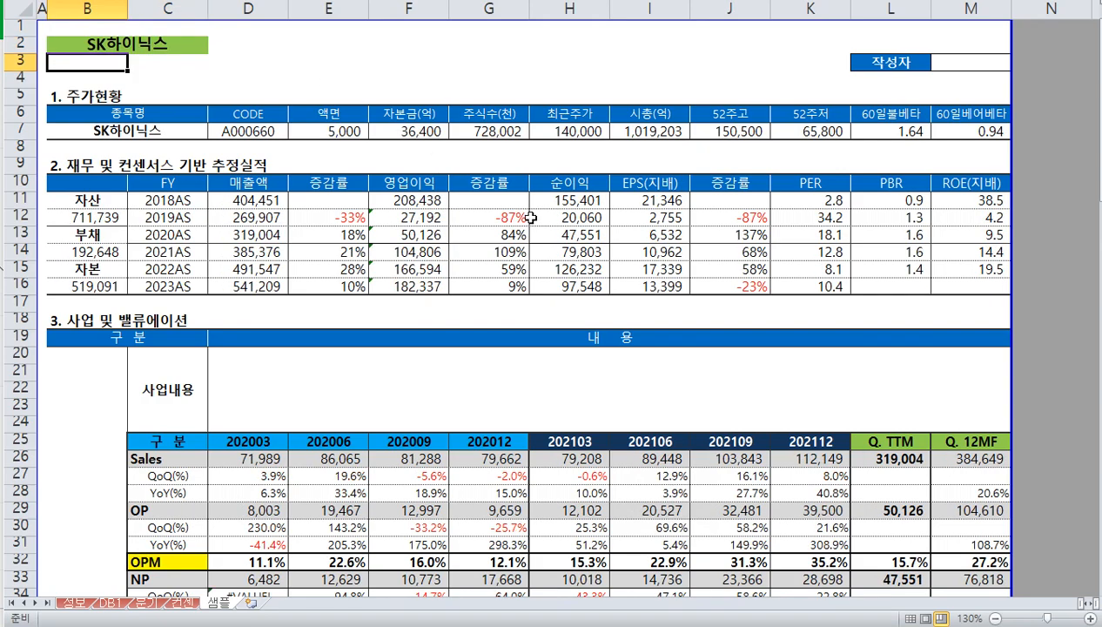
- Review SK하이닉스's quarterly table and the 202103 and 202106 percentages for Sales, OP and NP beneath it
scroll(554, 273, down, 6)
click(591, 322)
scroll(575, 335, up, 3)
scroll(568, 342, up, 3)
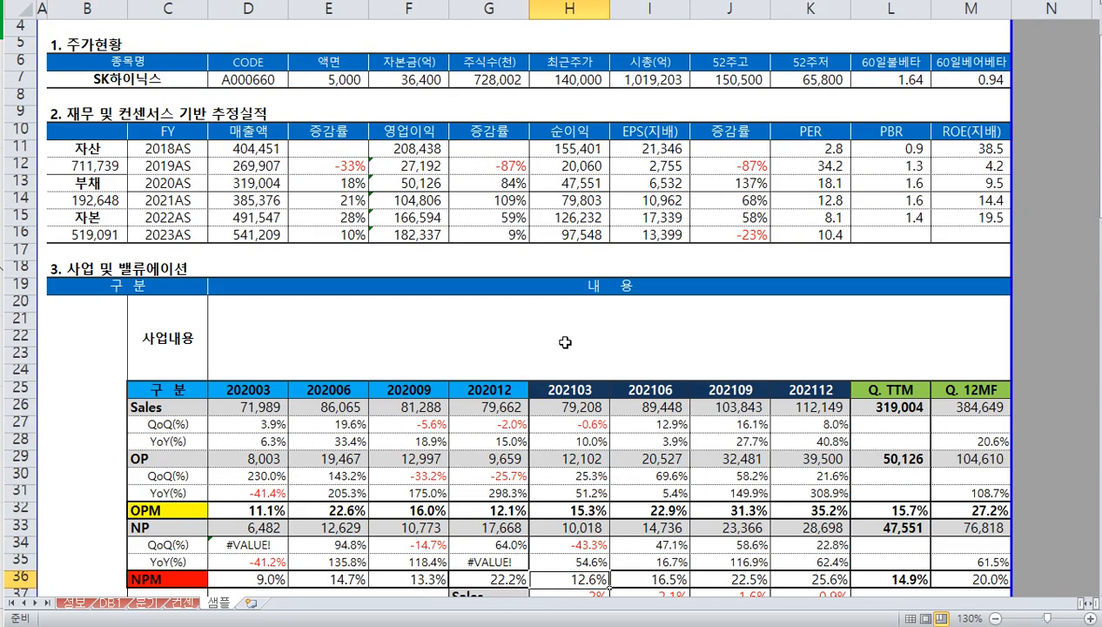
scroll(596, 366, down, 4)
drag(592, 438, 643, 475)
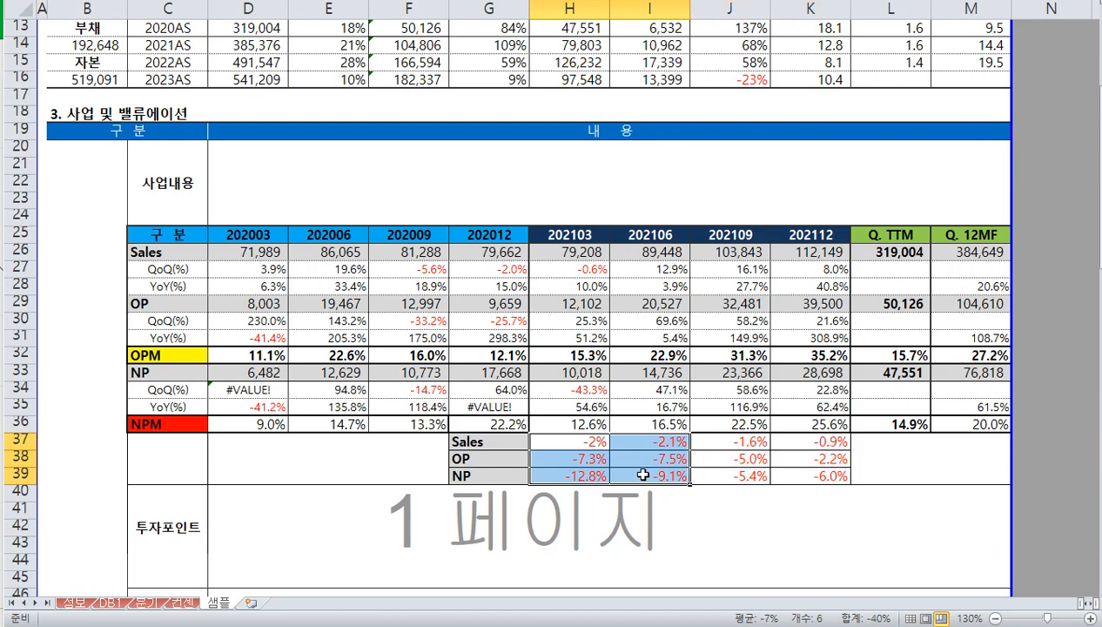
- Check the base dates 20210213 and 20210313 and the quarterly consensus figures on the 컨센 sheet
click(182, 601)
click(405, 366)
drag(444, 87, 449, 109)
click(678, 320)
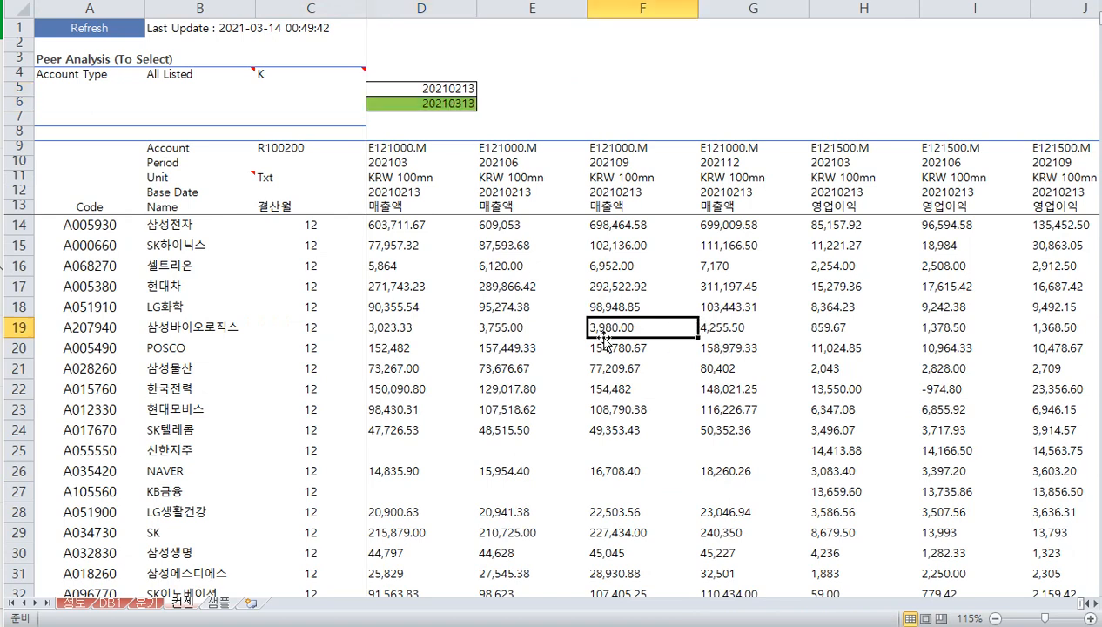
- Return to the 샘플 sheet and review SK하이닉스's Sales, OP and NP percentage rows for 202103 to 202112
click(219, 601)
drag(567, 446, 815, 477)
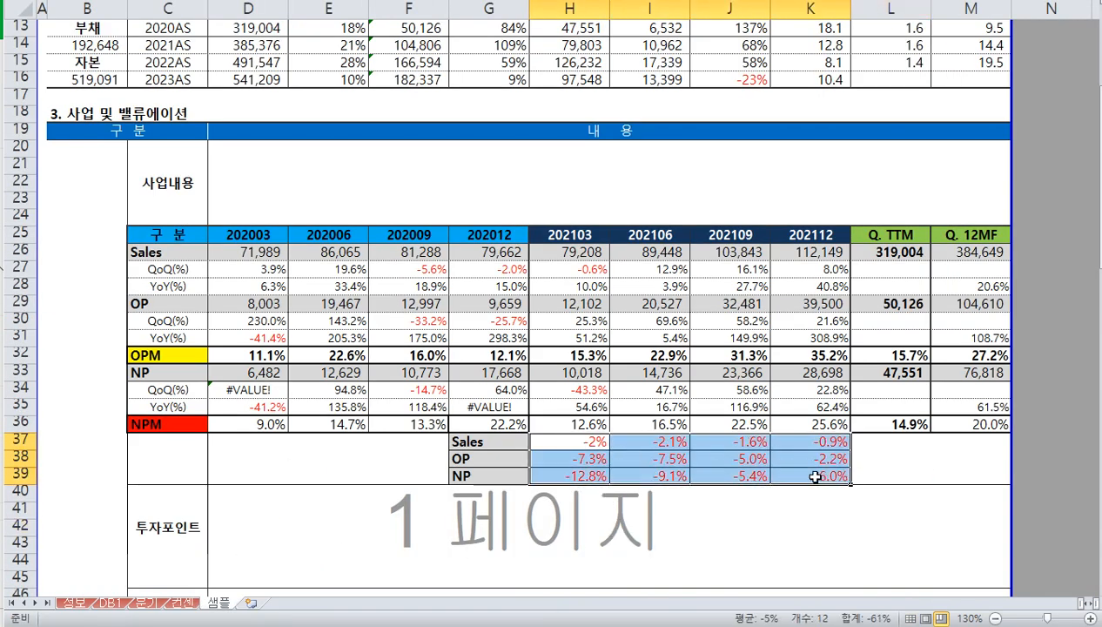
scroll(500, 383, up, 4)
click(165, 41)
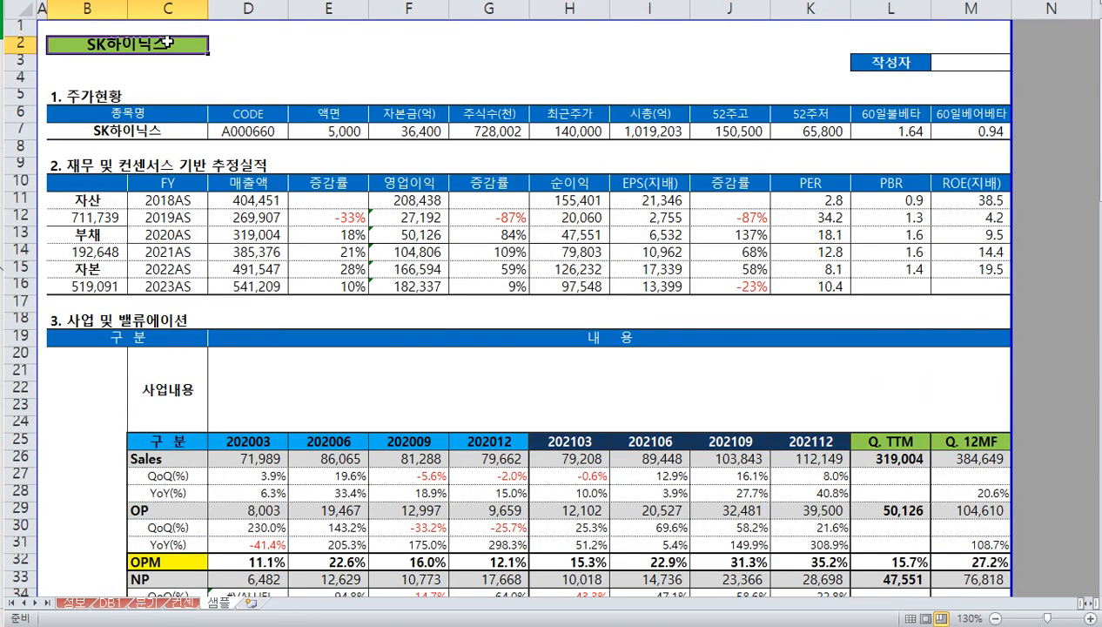
scroll(285, 139, down, 5)
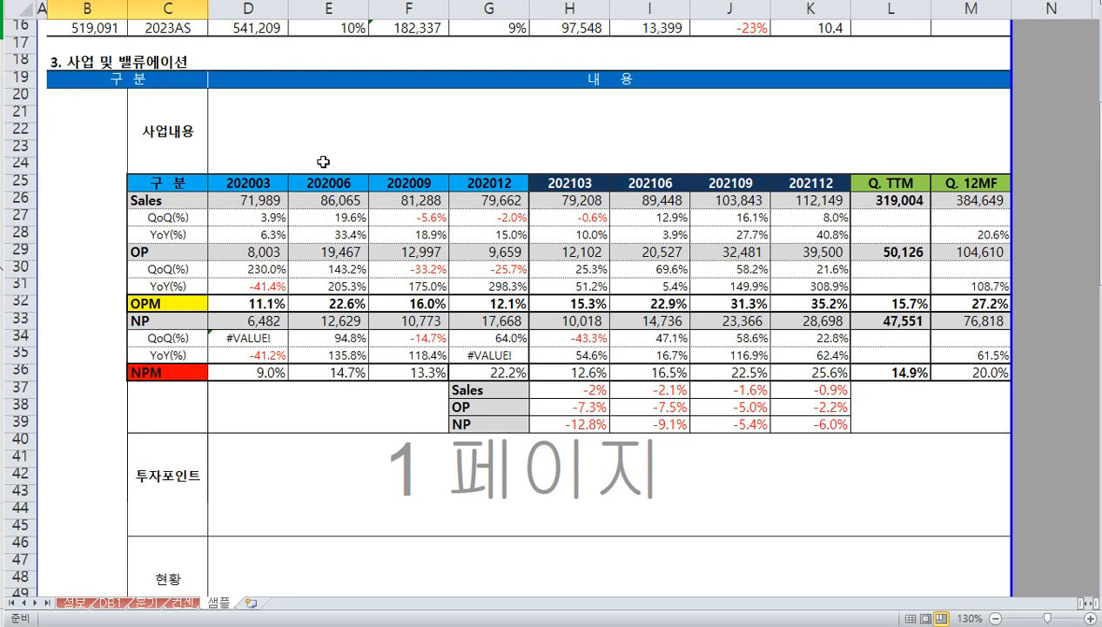
click(323, 162)
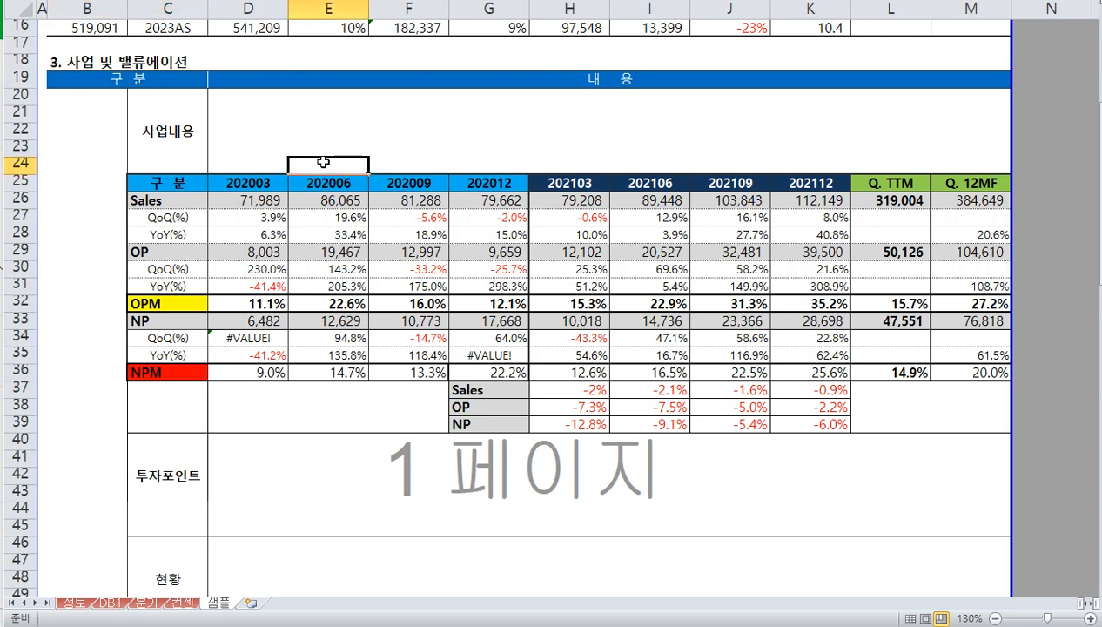
- Examine the 202109 column of SK하이닉스's quarterly table, focusing on OP, its growth rows and OPM
click(742, 309)
mouse_move(816, 305)
mouse_down()
mouse_move(707, 306)
mouse_move(816, 302)
mouse_up()
click(742, 323)
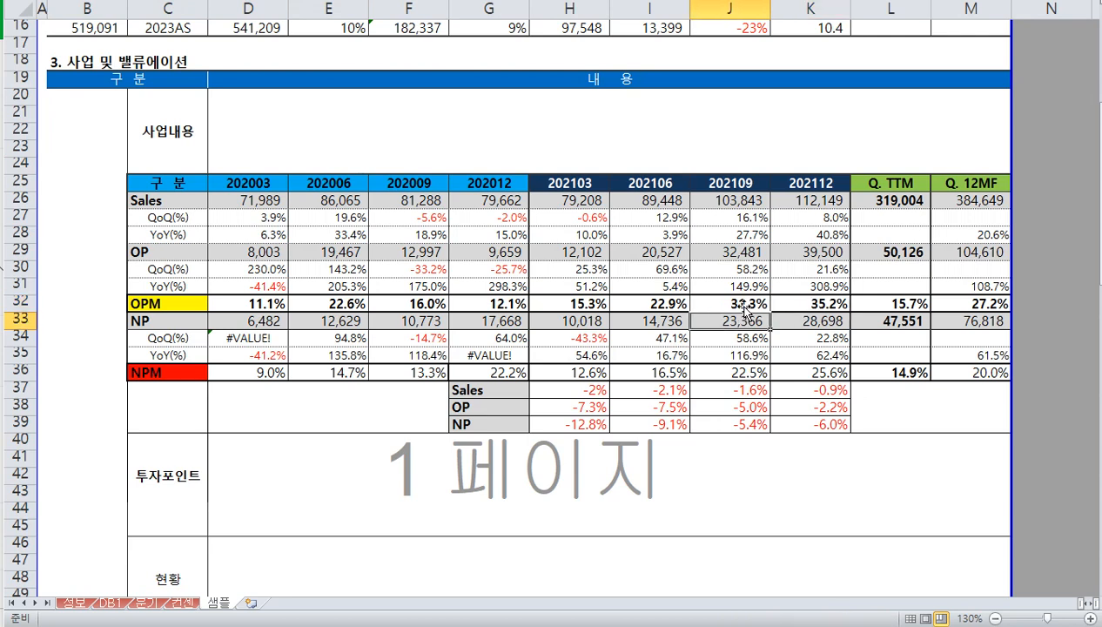
drag(740, 217, 741, 327)
click(747, 283)
click(741, 308)
click(739, 256)
click(741, 305)
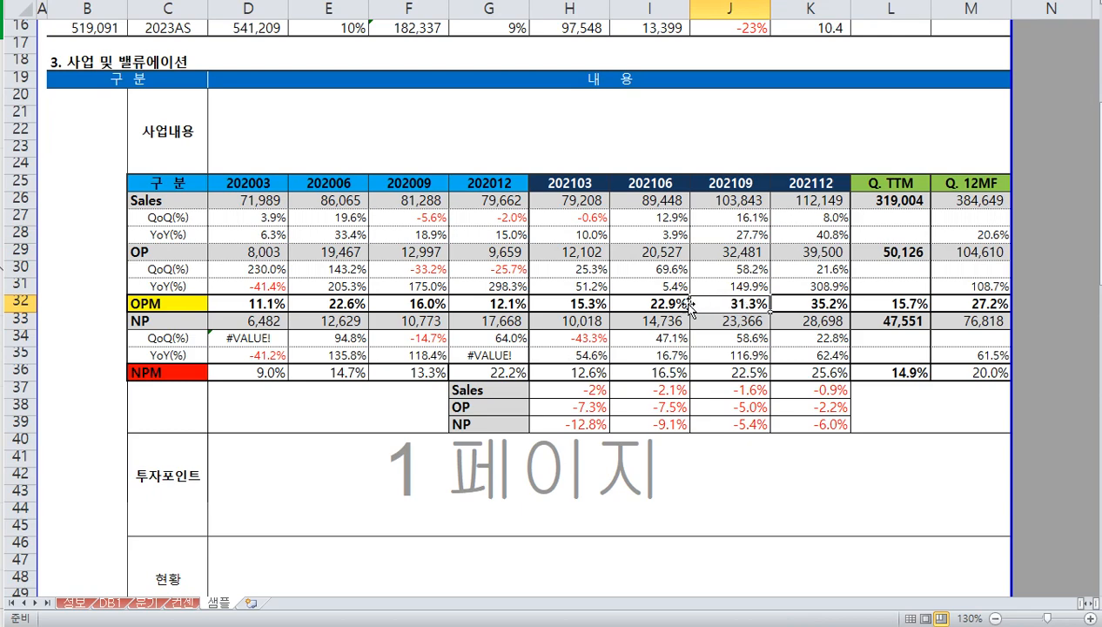
- Set the company name in the title cell to 삼성전자
scroll(691, 304, up, 5)
click(181, 57)
click(175, 44)
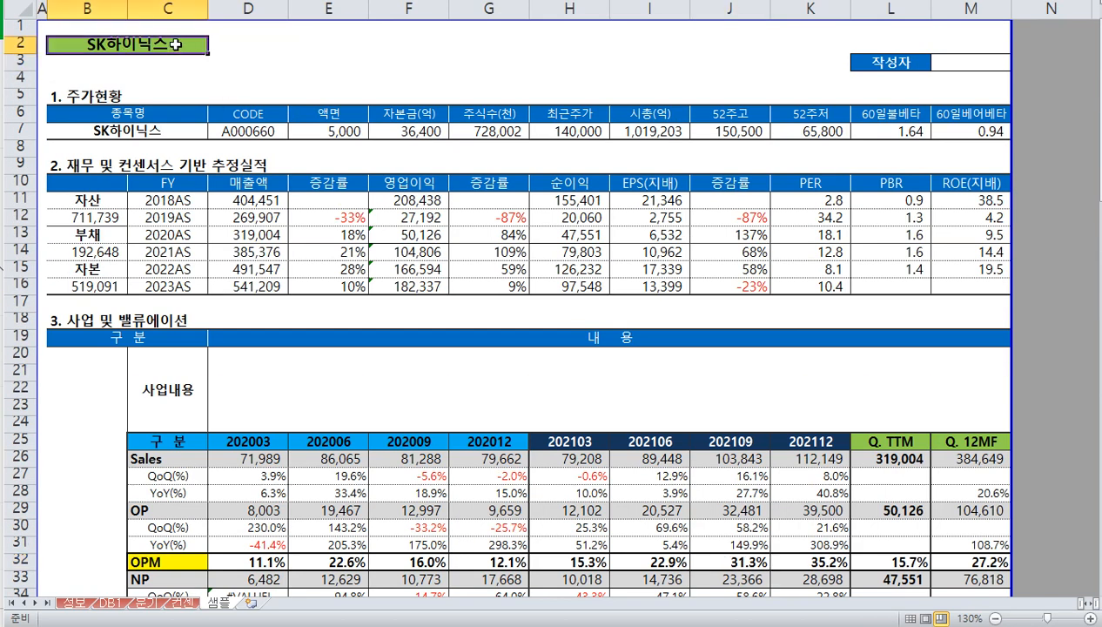
text(삼ㅅㅈ자)
key(Return)
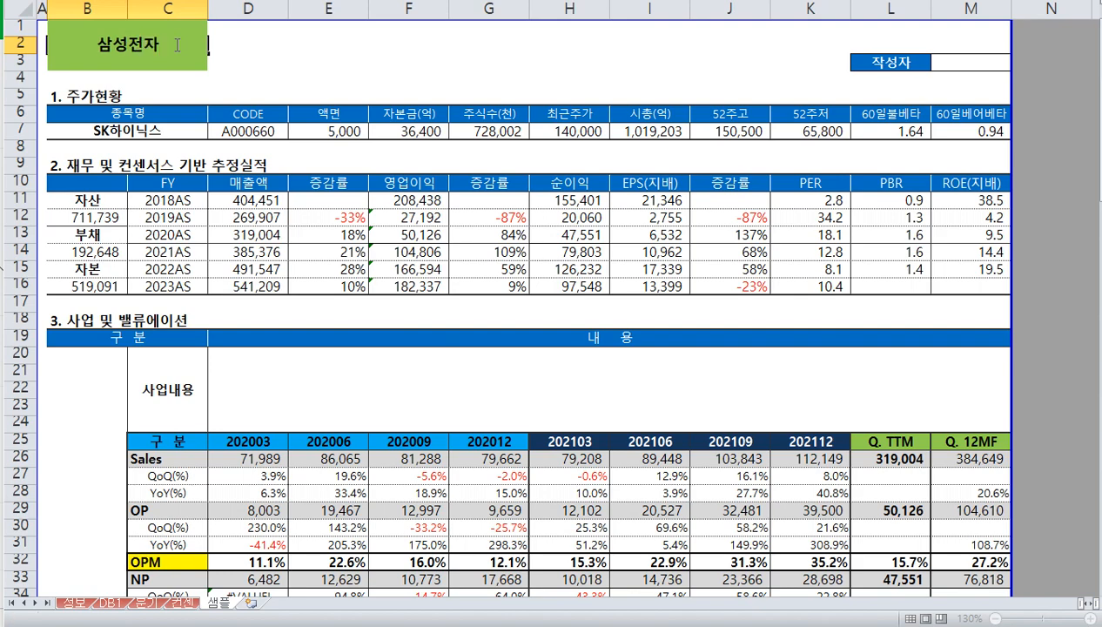
- Check 삼성전자's 202109 column from OP down to OPM in the quarterly table
scroll(457, 239, down, 5)
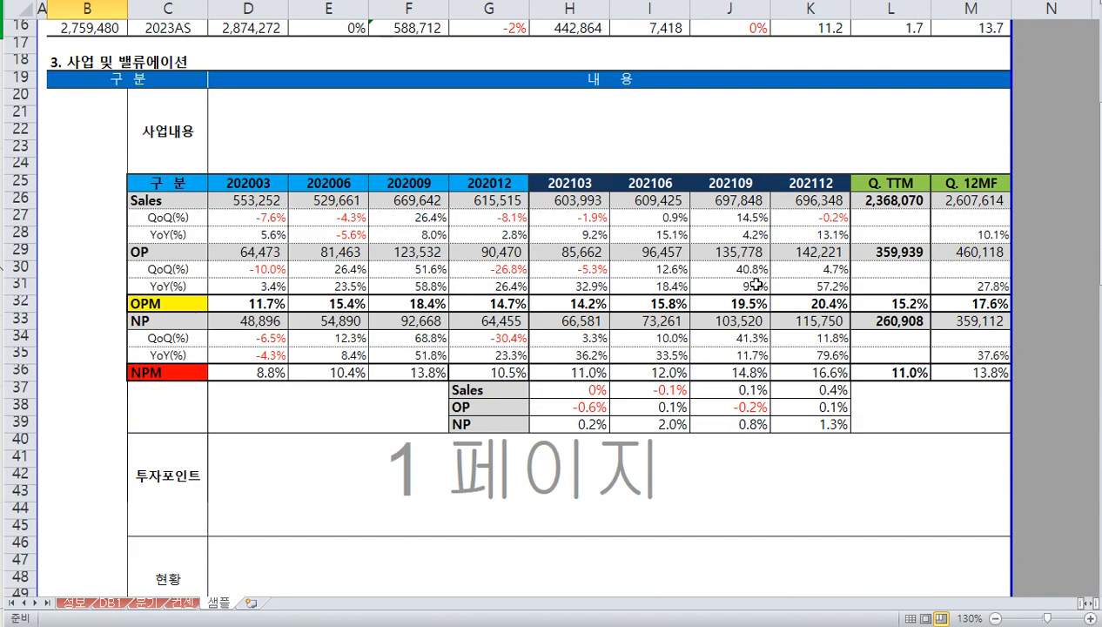
drag(759, 254, 759, 303)
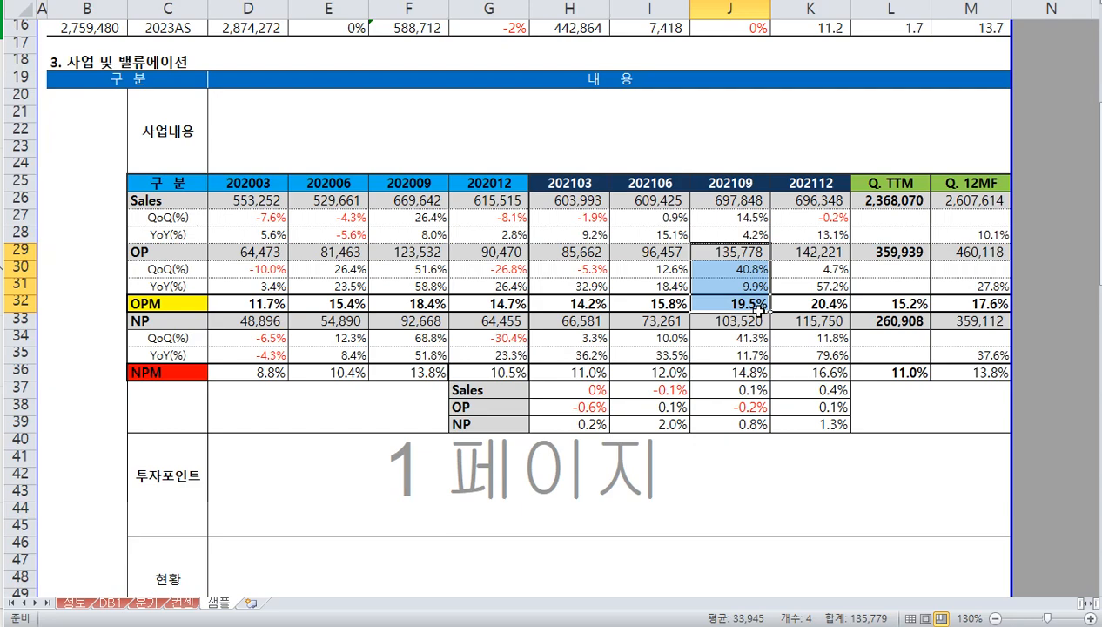
click(758, 305)
- Switch the title cell's company back to SK하이닉스 and return to the quarterly table
scroll(746, 283, up, 5)
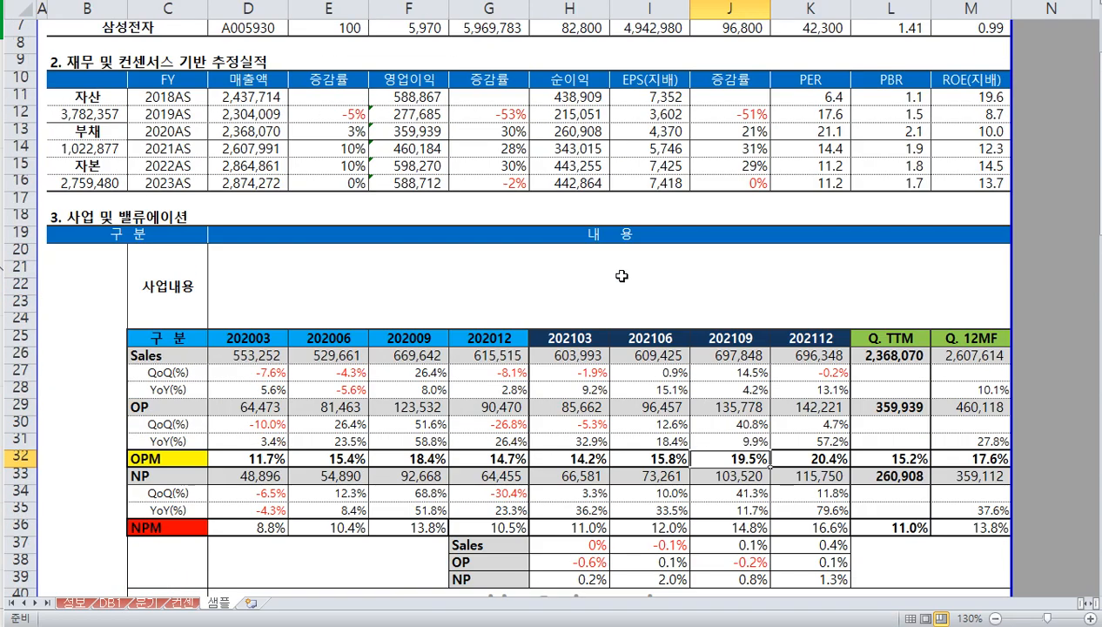
click(90, 44)
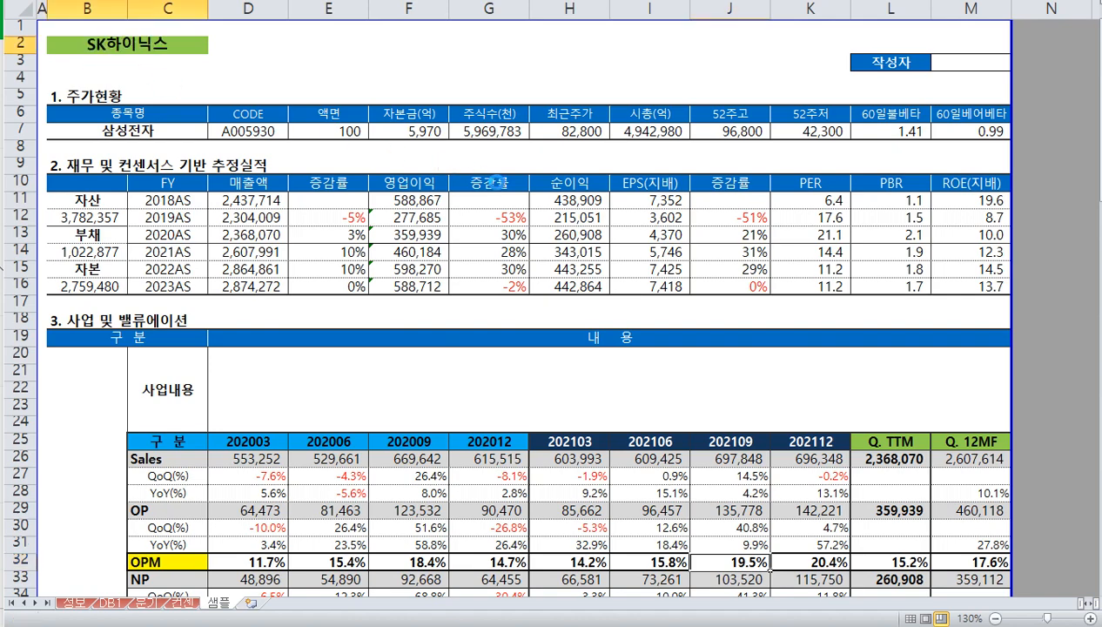
scroll(619, 237, down, 6)
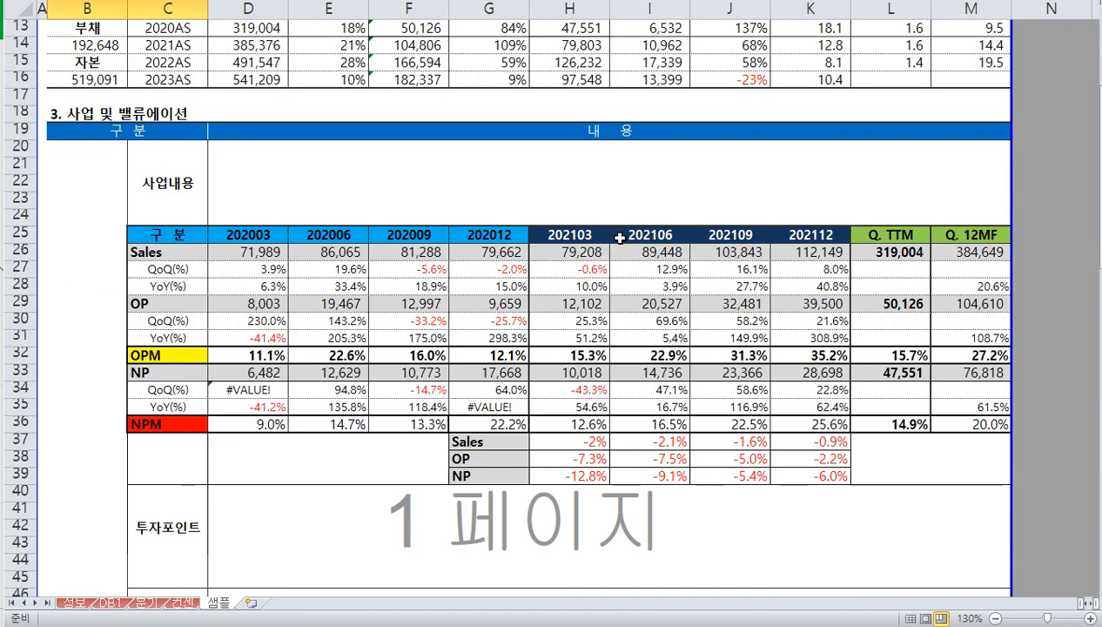
- Compare SK하이닉스's 202109 results and OPM with the 202103 and 202106 columns
click(728, 235)
drag(726, 159, 738, 319)
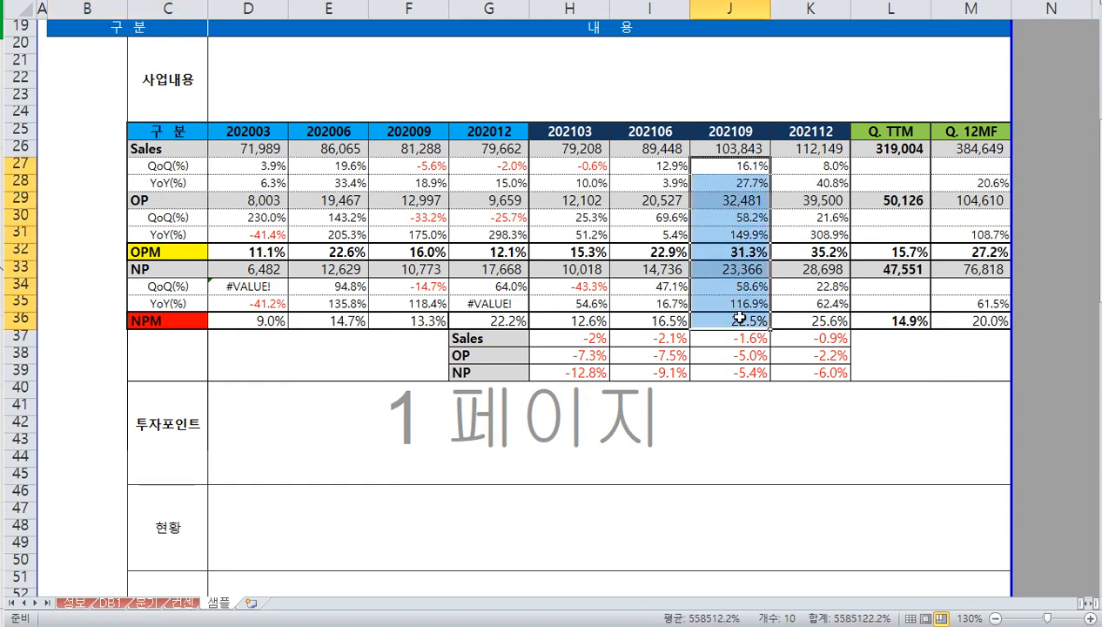
click(735, 252)
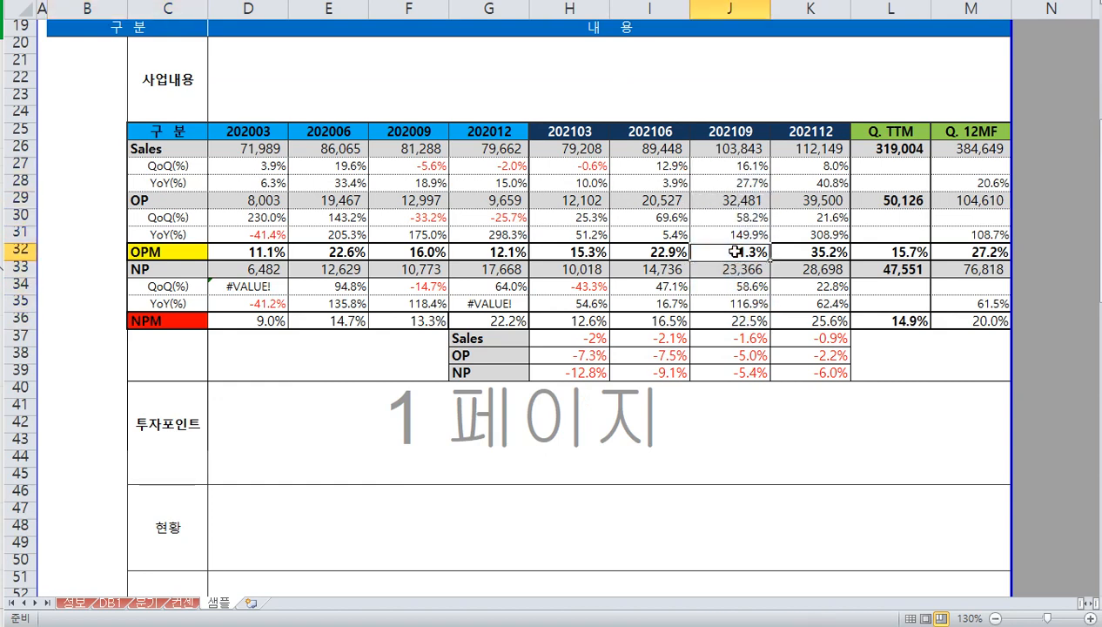
drag(568, 149, 651, 277)
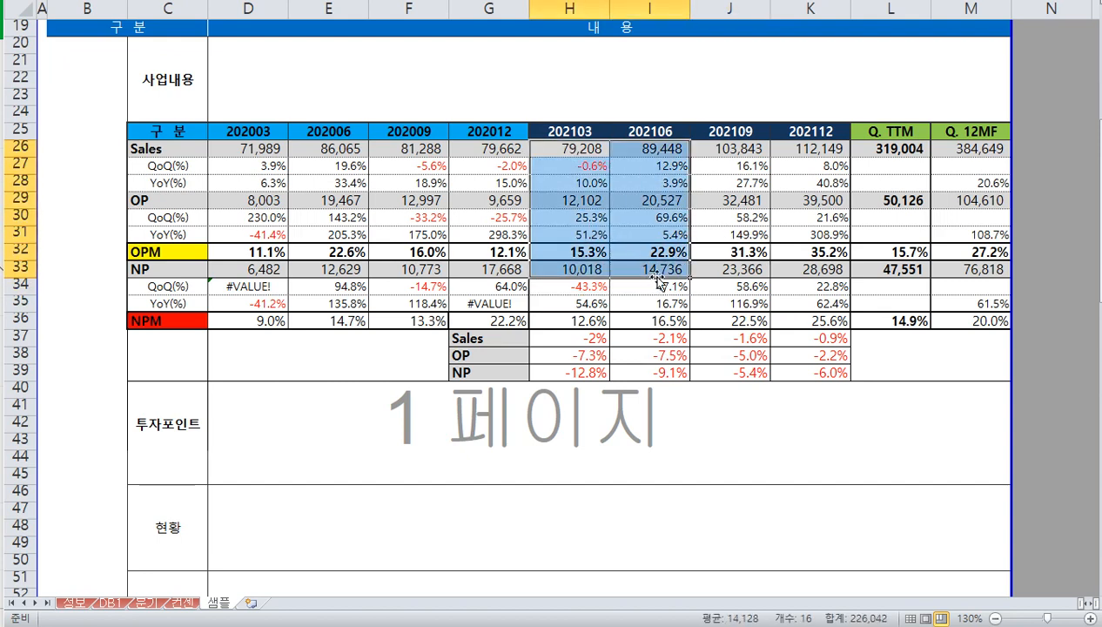
drag(742, 155, 746, 303)
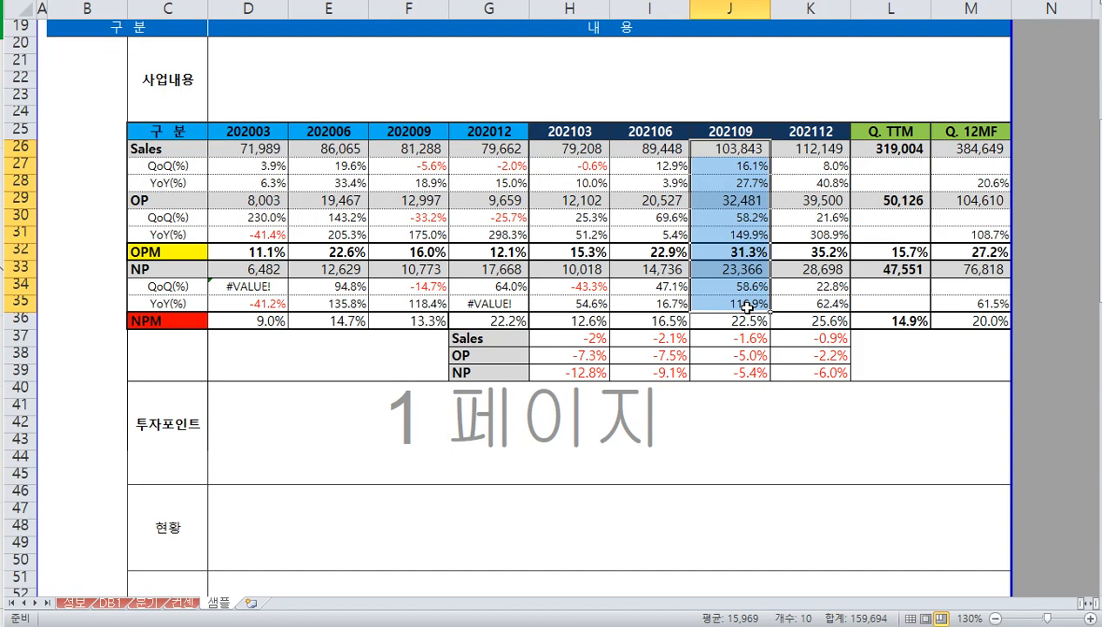
click(744, 250)
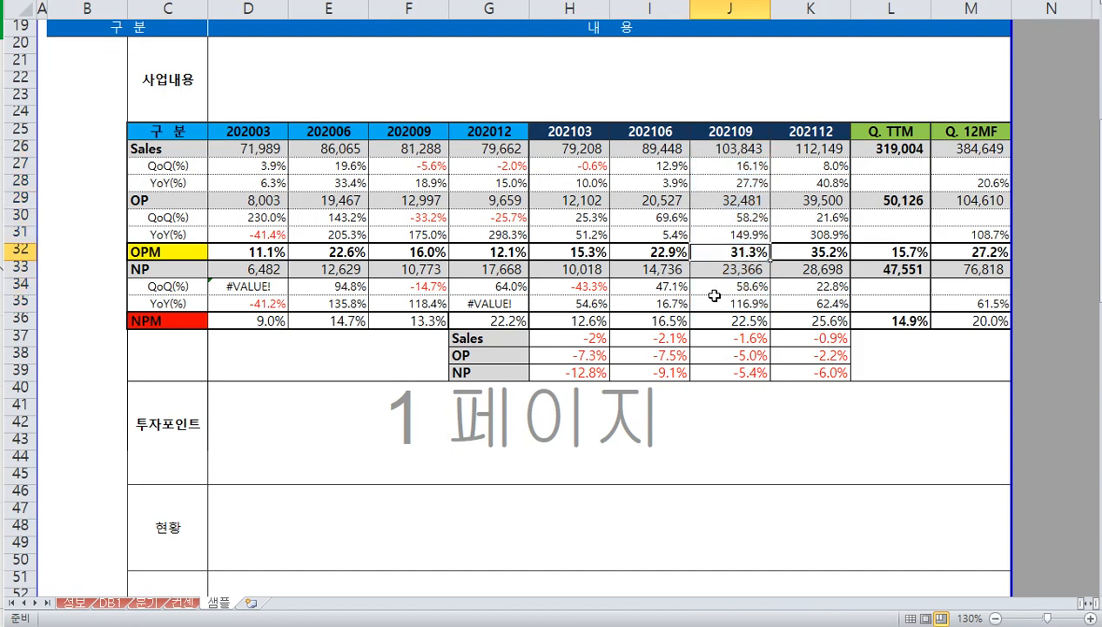
click(595, 287)
scroll(399, 254, up, 4)
scroll(344, 207, down, 1)
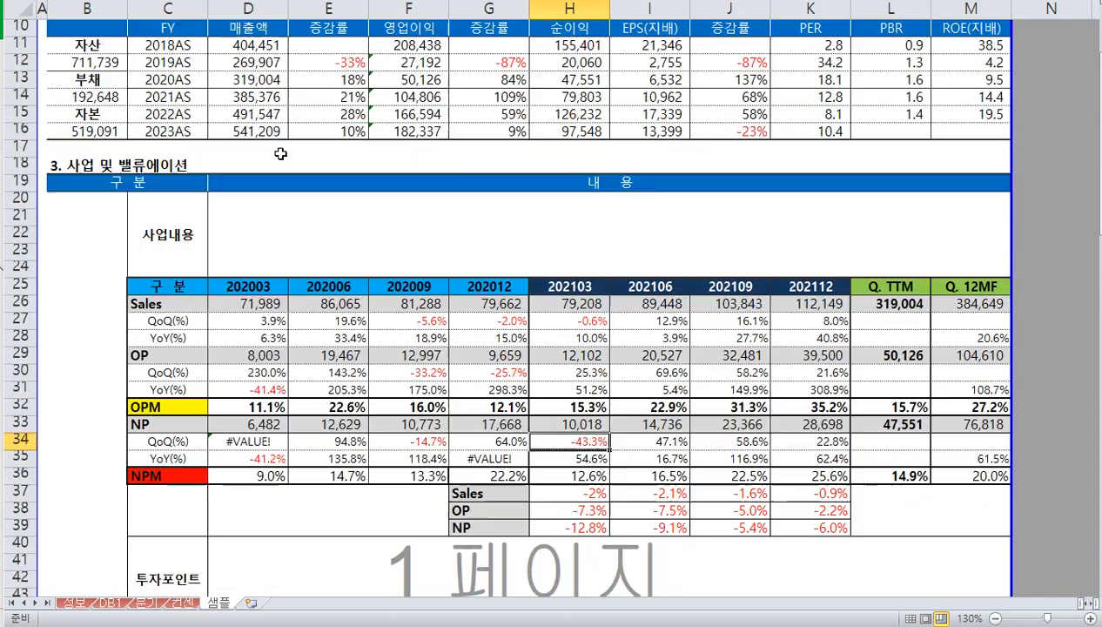
- Enter the sample numbers 1, 2 and 3 in the first three rows of the 투자포인트 section
scroll(281, 154, down, 5)
click(240, 287)
click(236, 314)
click(240, 289)
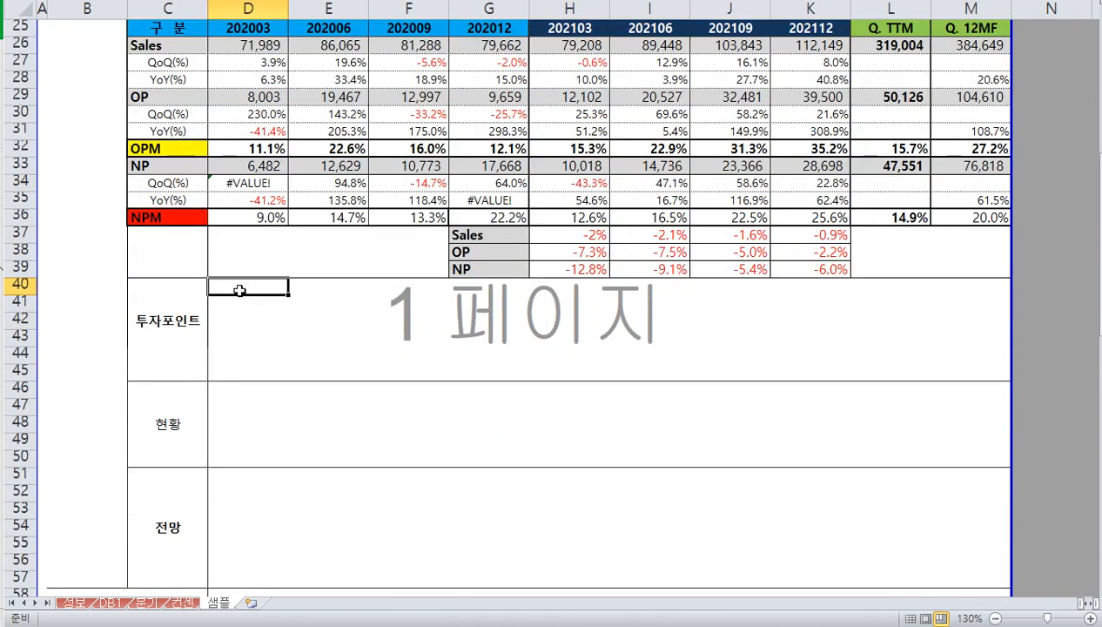
text(1)
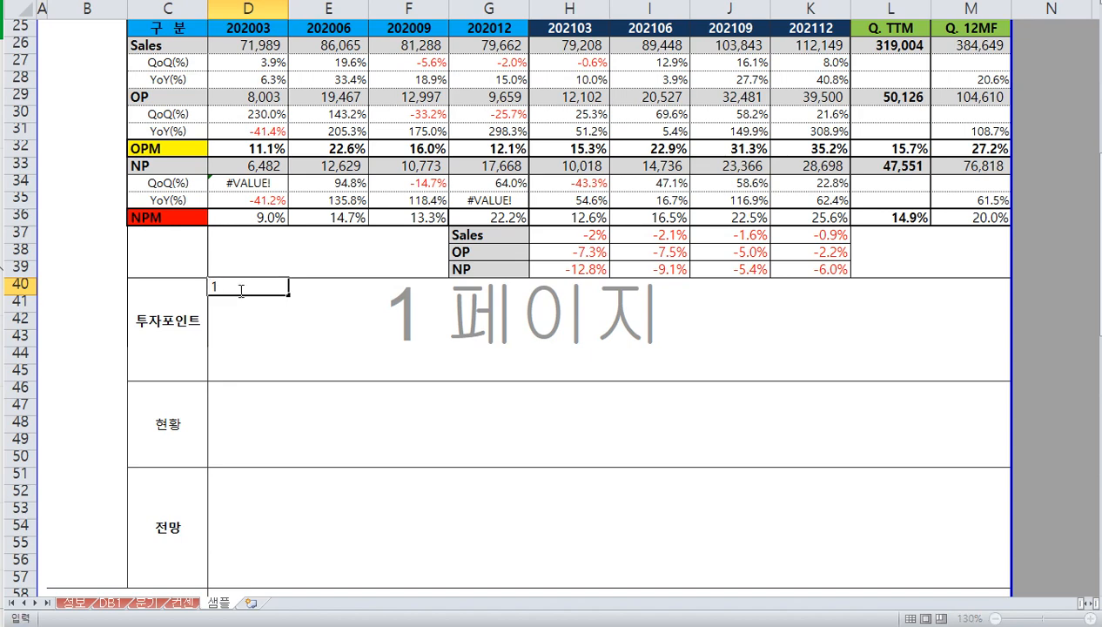
key(Return)
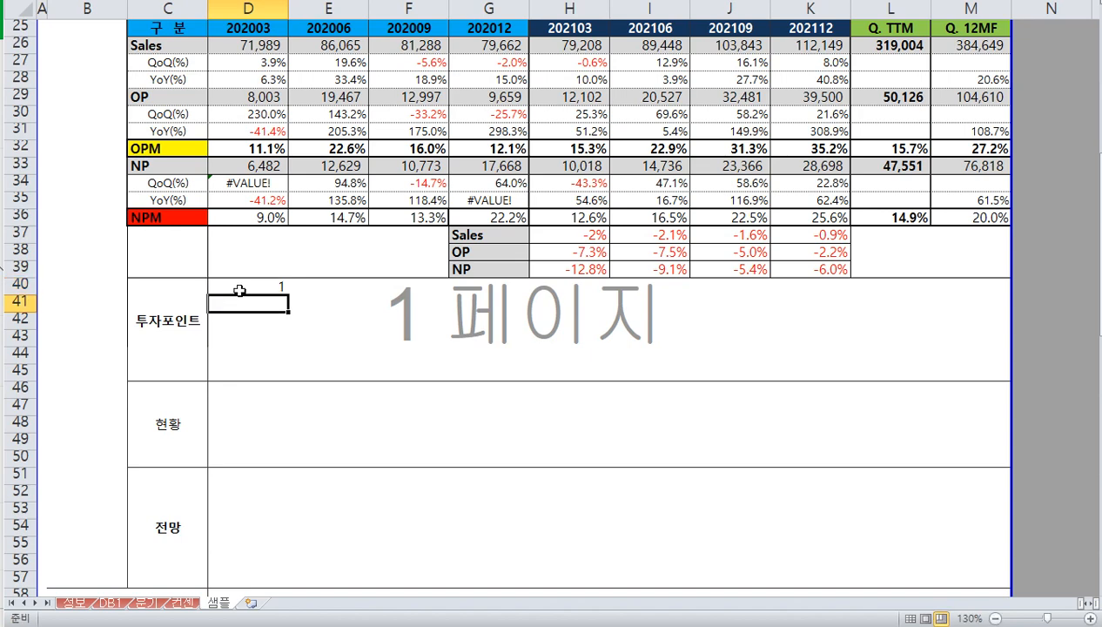
text(2)
key(Return)
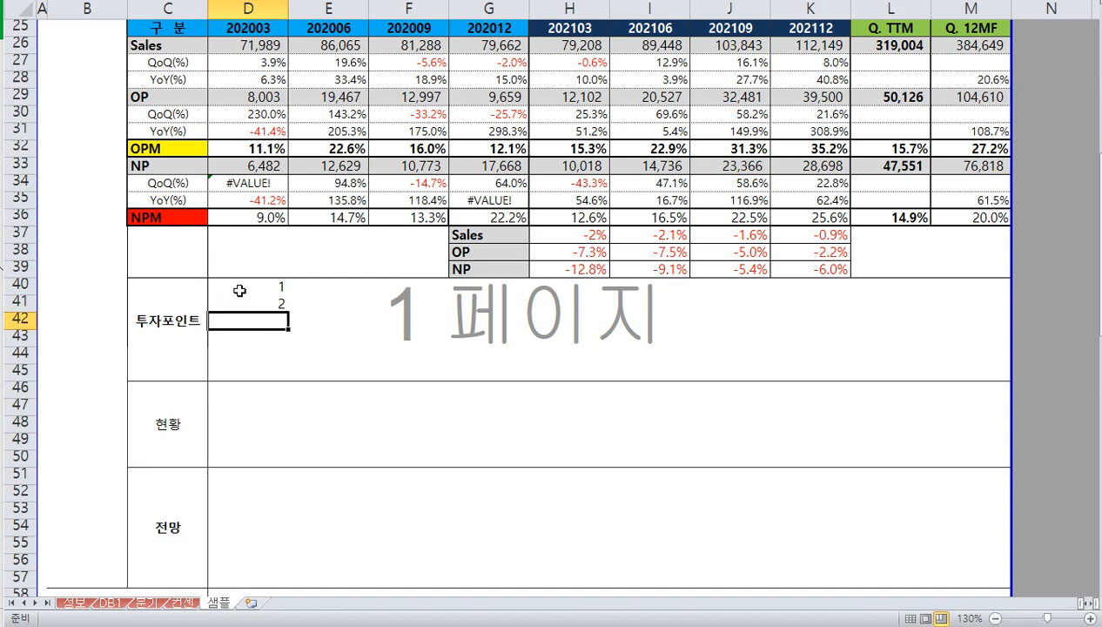
text(3)
key(Return)
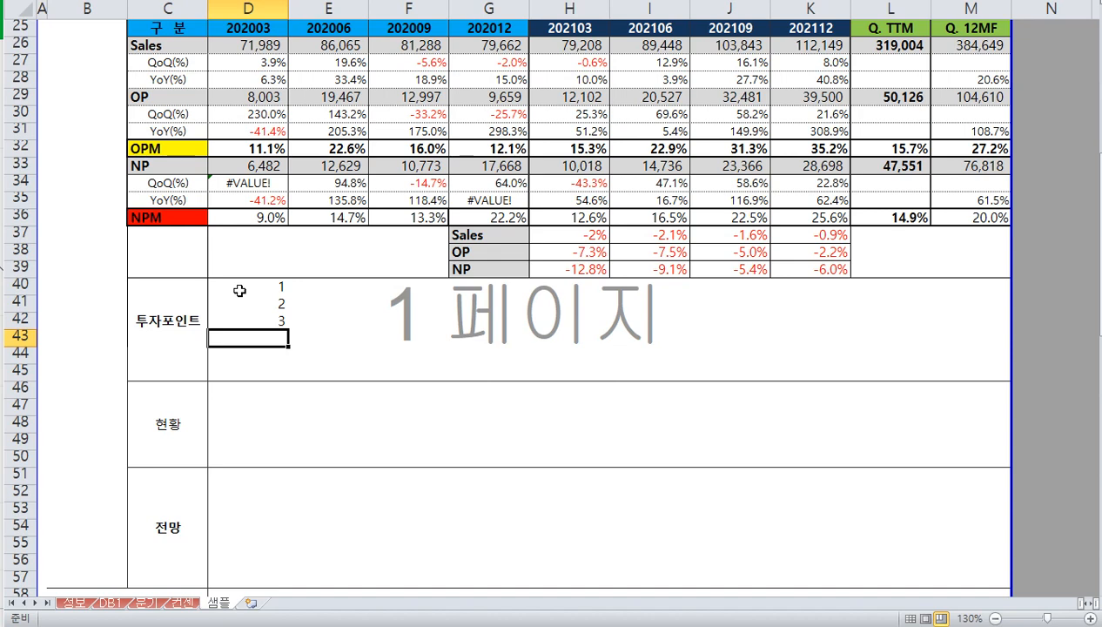
- Clear the sample numbers from the 투자포인트 section
scroll(261, 305, down, 2)
click(275, 289)
drag(276, 183, 277, 231)
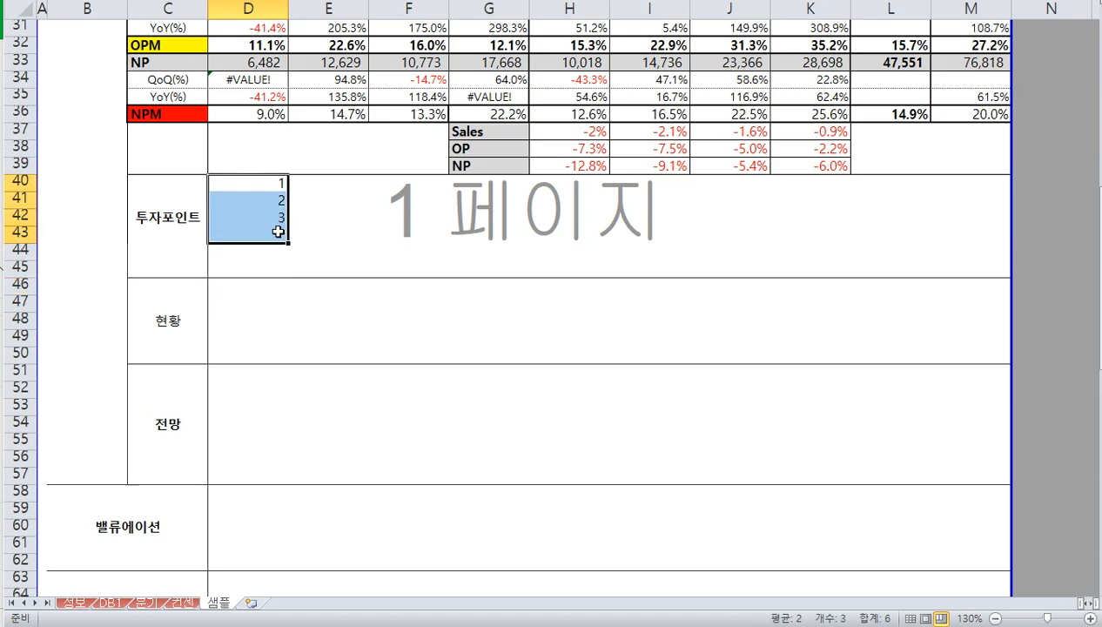
key(Delete)
click(276, 308)
- Examine the 202012 column from Sales down to OPM, including the QoQ and YoY rates of Sales and OP
scroll(357, 268, up, 4)
drag(489, 148, 495, 254)
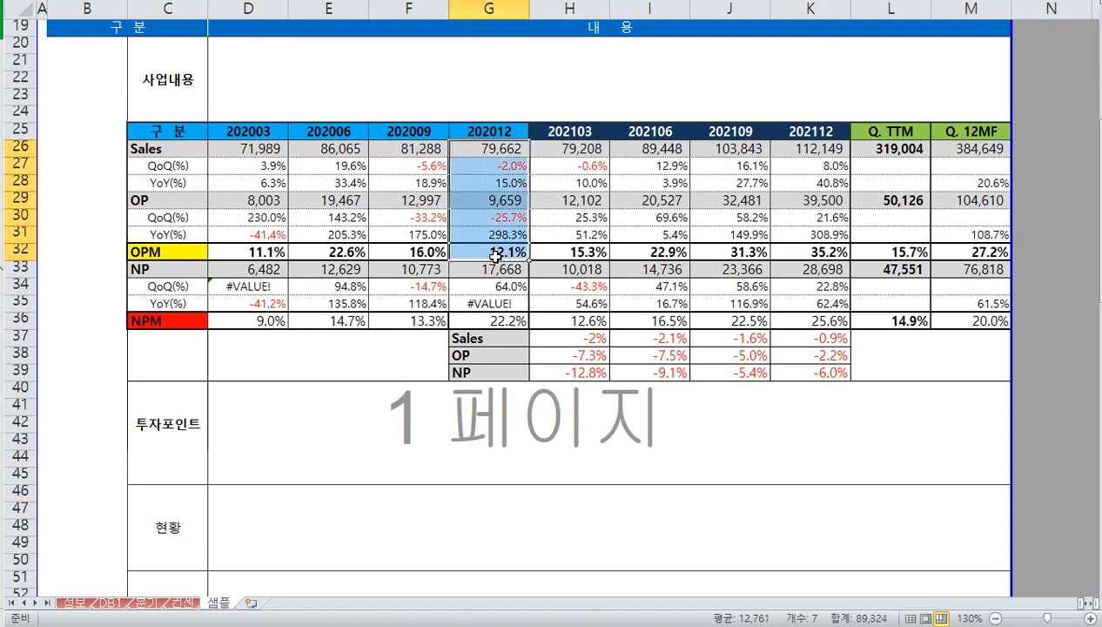
click(491, 196)
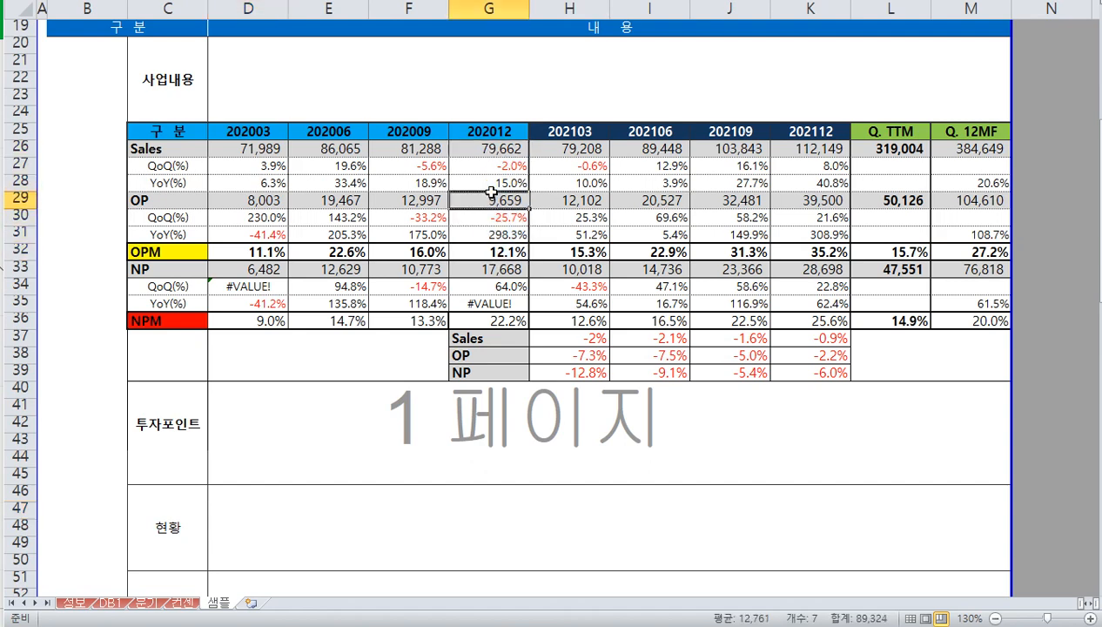
drag(492, 168, 494, 185)
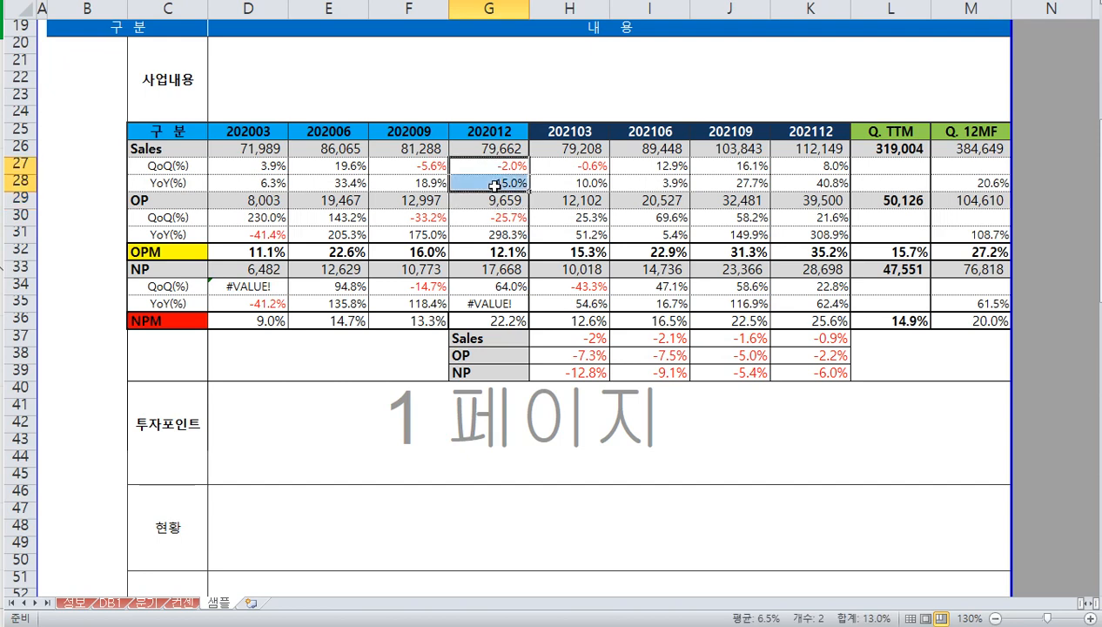
click(490, 233)
click(485, 163)
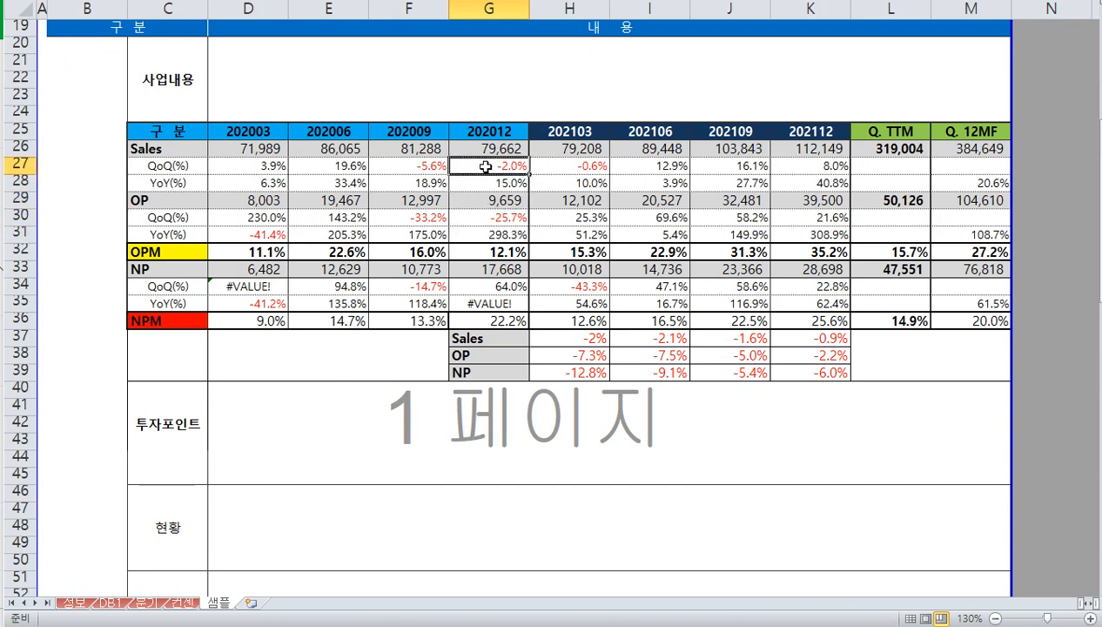
click(496, 235)
click(491, 196)
click(490, 167)
click(496, 183)
click(427, 171)
click(489, 165)
- Review the 현황 and 전망 sections in relation to the quarterly table above them
scroll(388, 264, down, 3)
drag(254, 350, 255, 373)
click(266, 339)
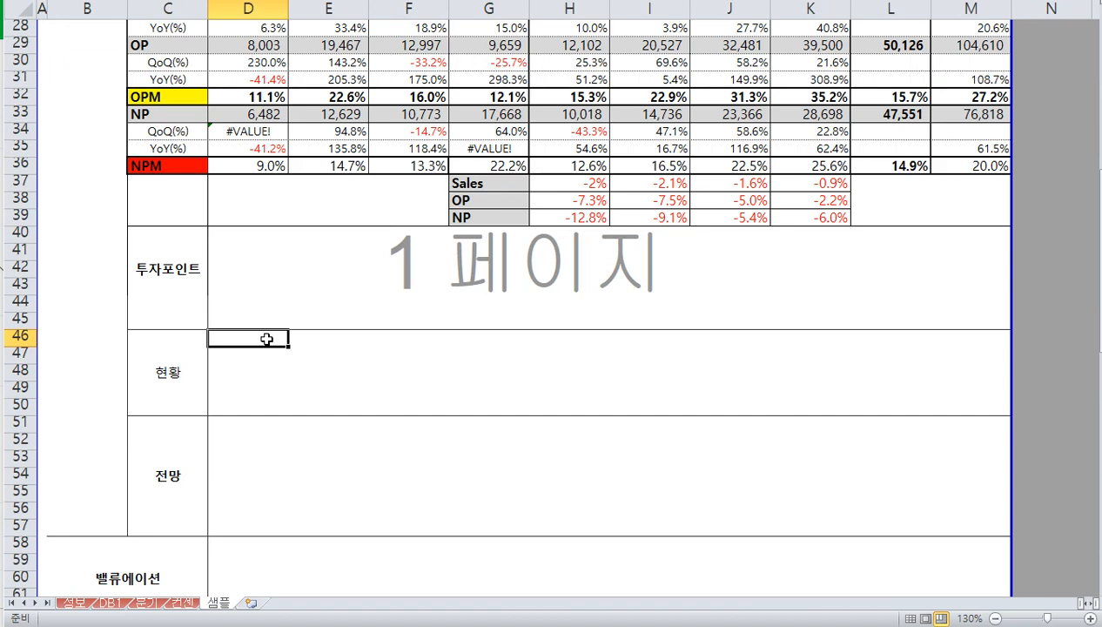
key(Down)
key(Down)
key(Down)
key(Down)
key(Down)
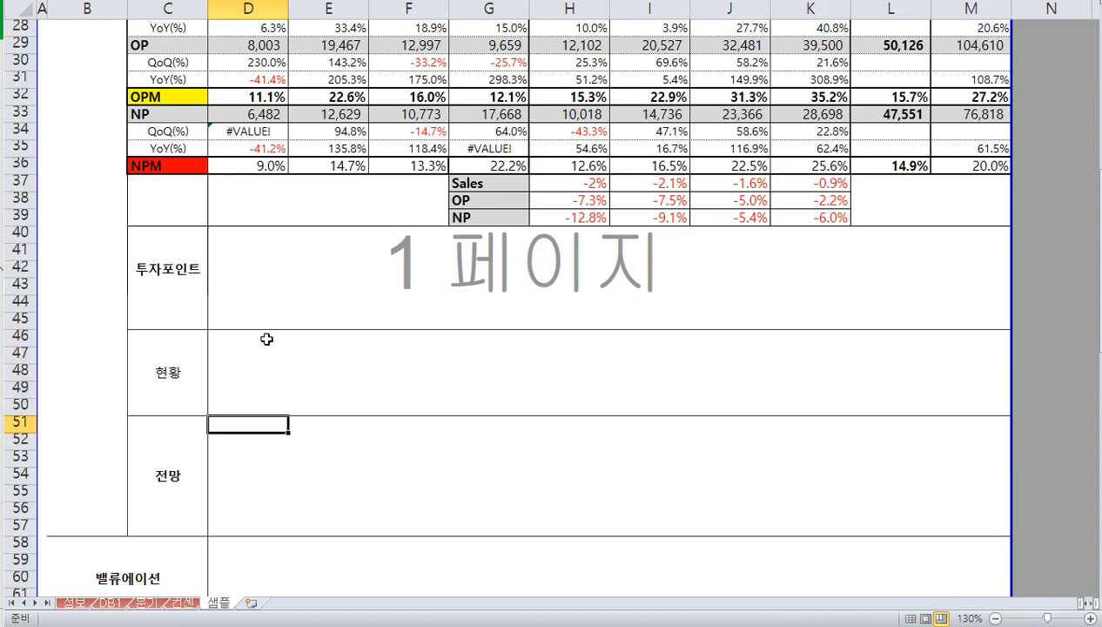
scroll(267, 339, up, 3)
scroll(296, 352, down, 4)
scroll(374, 423, up, 2)
scroll(419, 403, up, 2)
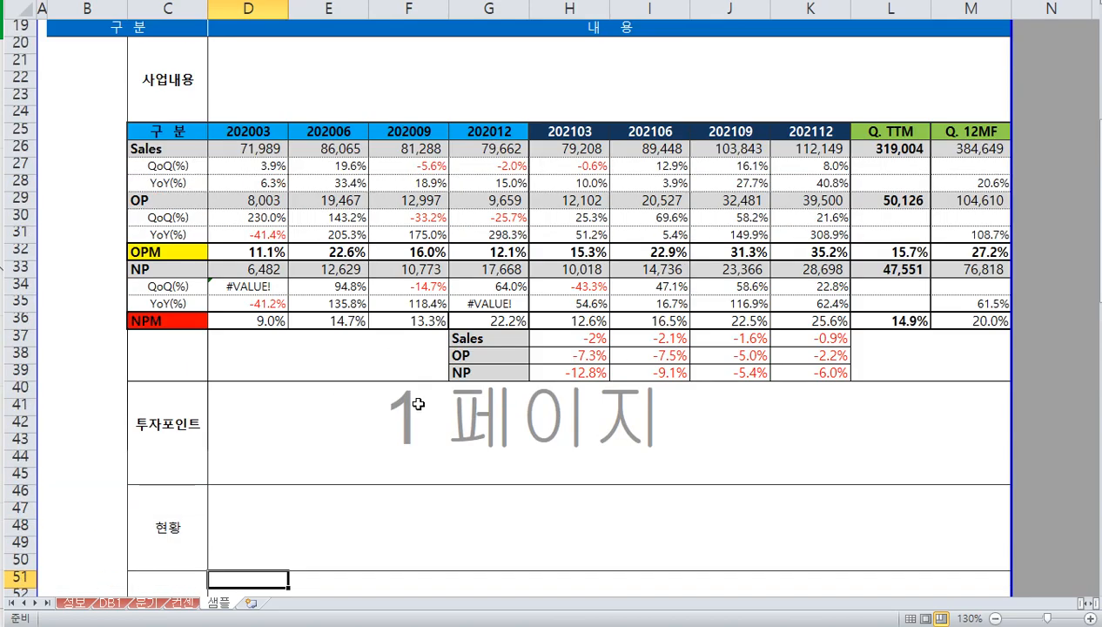
scroll(426, 396, down, 3)
scroll(439, 388, up, 1)
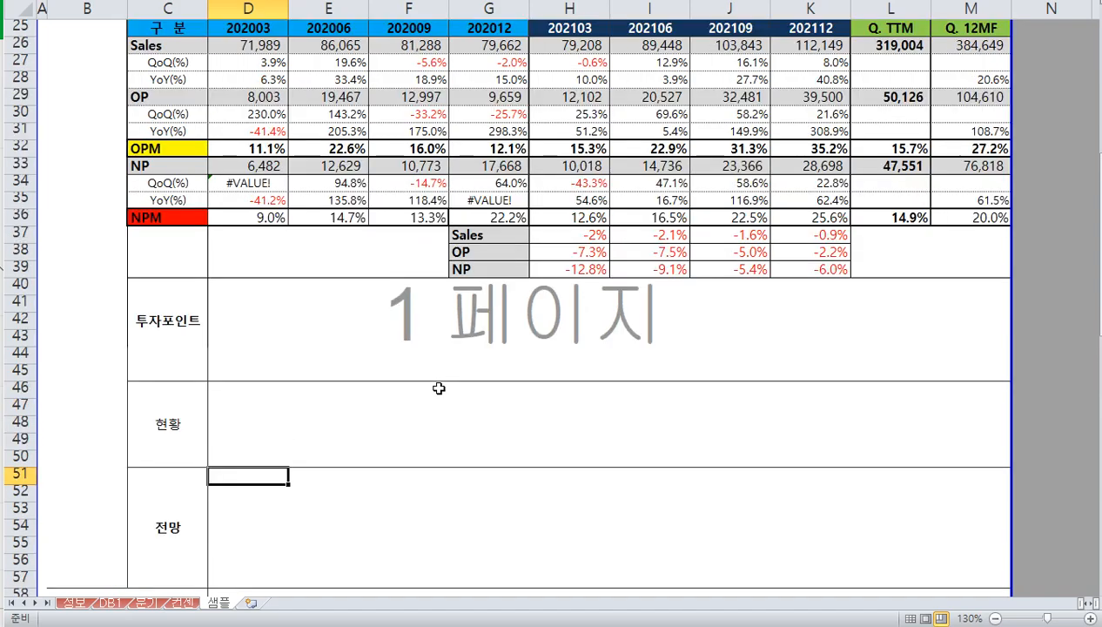
scroll(439, 388, up, 2)
scroll(435, 380, down, 1)
- Examine the 202103 to 202112 columns together with the Sales, OP and NP percentage rows beneath them
drag(589, 97, 833, 313)
scroll(750, 313, down, 3)
scroll(747, 314, up, 3)
click(729, 302)
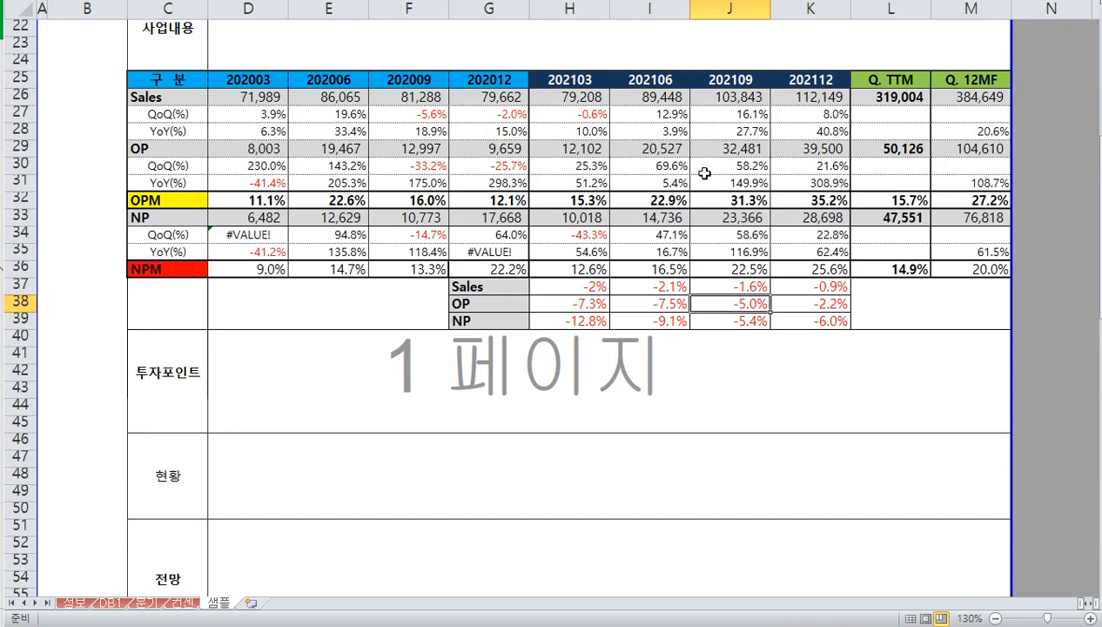
scroll(705, 182, up, 3)
scroll(708, 195, down, 2)
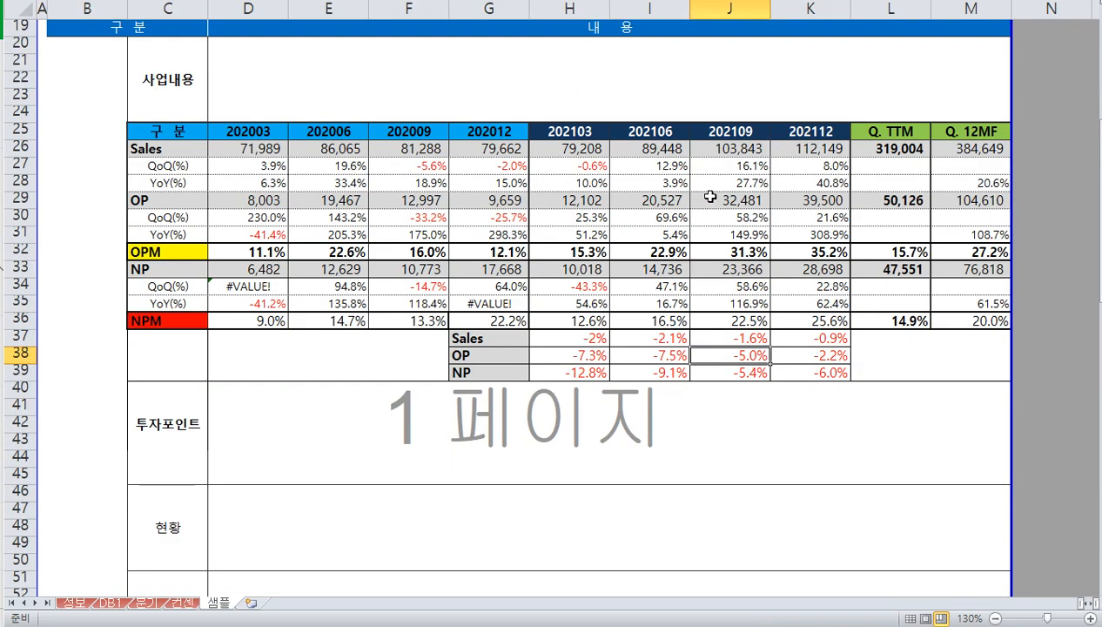
scroll(710, 197, down, 2)
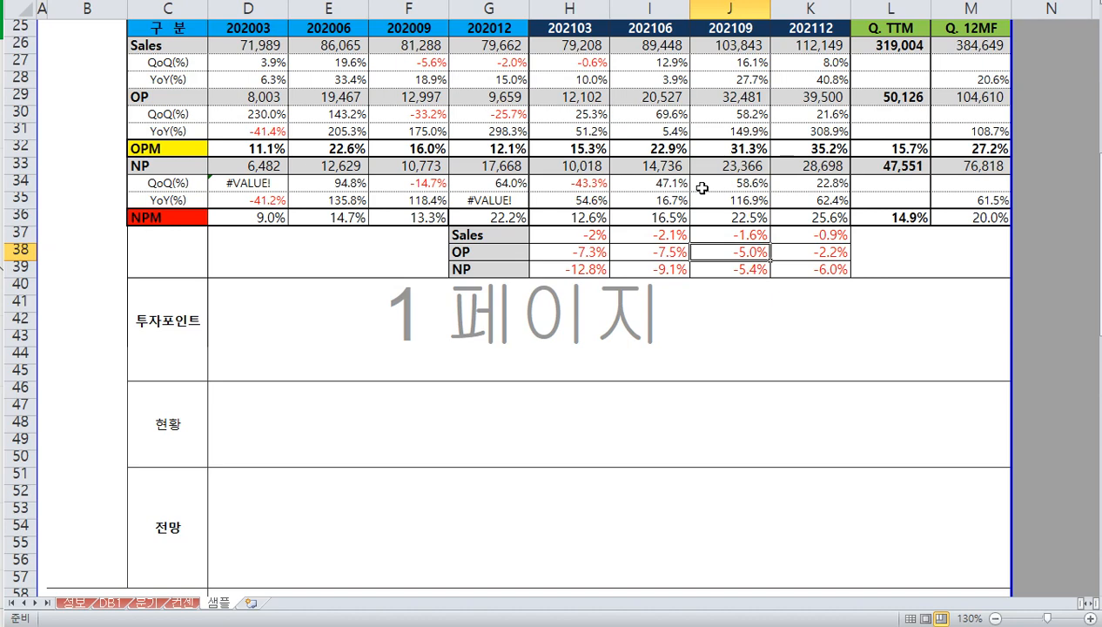
scroll(688, 189, up, 2)
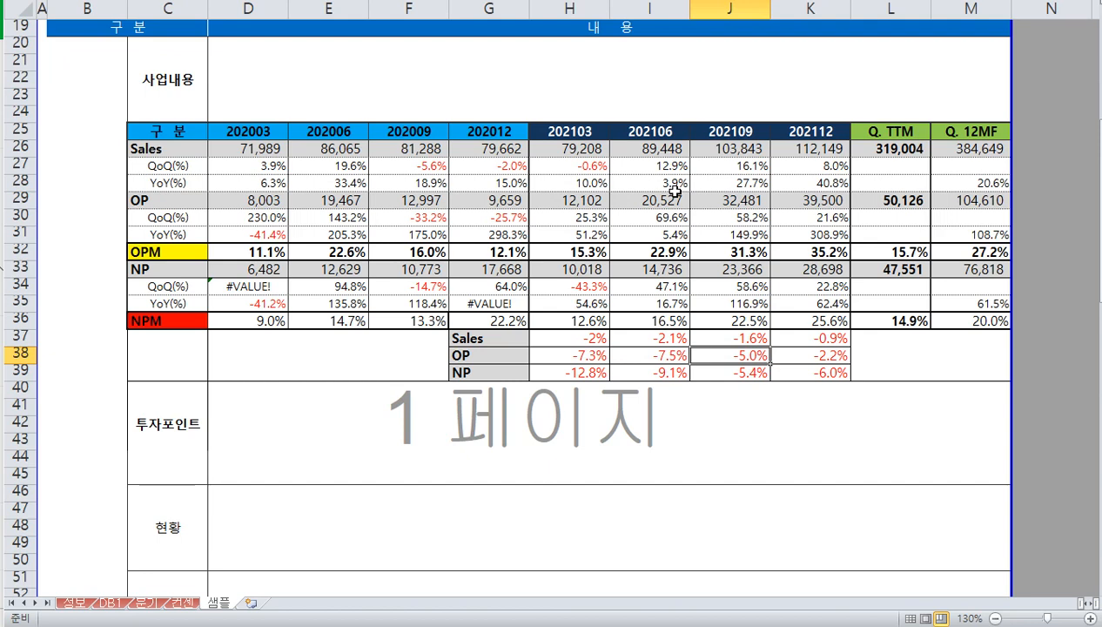
- Highlight the blank entry area of the 전망 section to review its purpose
scroll(674, 190, down, 6)
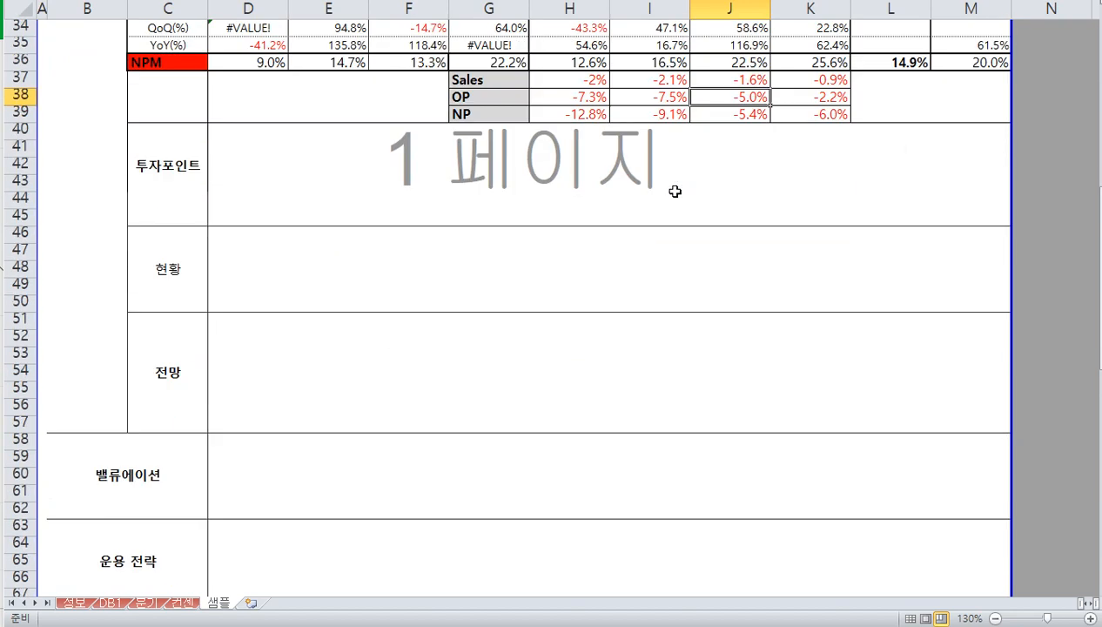
click(281, 289)
drag(257, 299, 820, 364)
click(409, 322)
drag(249, 269, 859, 372)
click(733, 355)
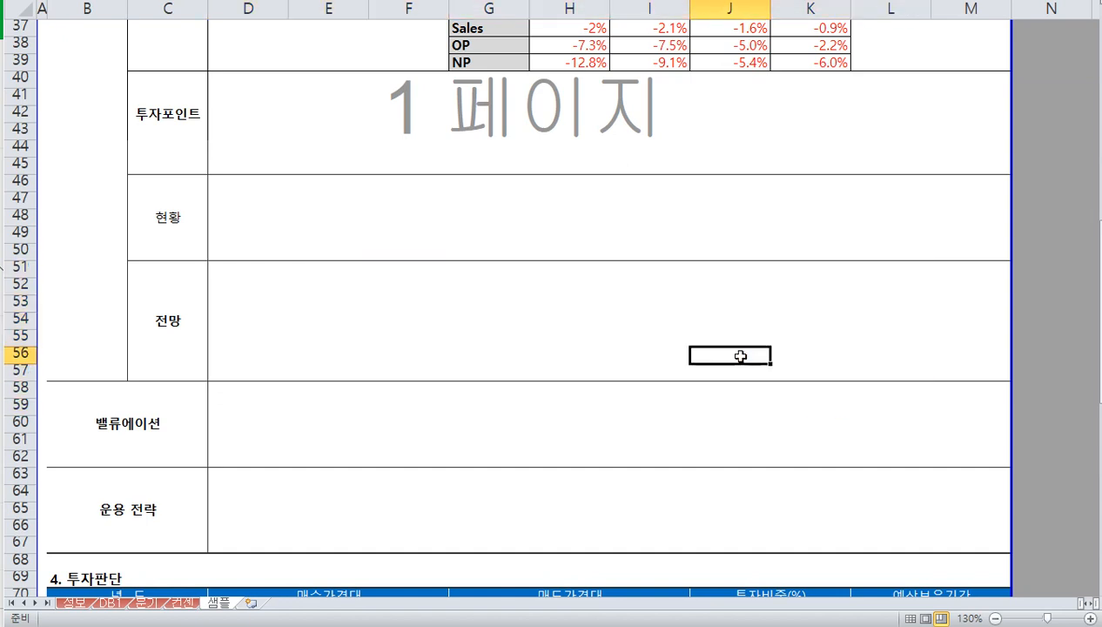
- Highlight the blank entry area of the 밸류에이션 section to review what belongs there
drag(249, 392, 866, 462)
click(733, 442)
scroll(721, 437, up, 2)
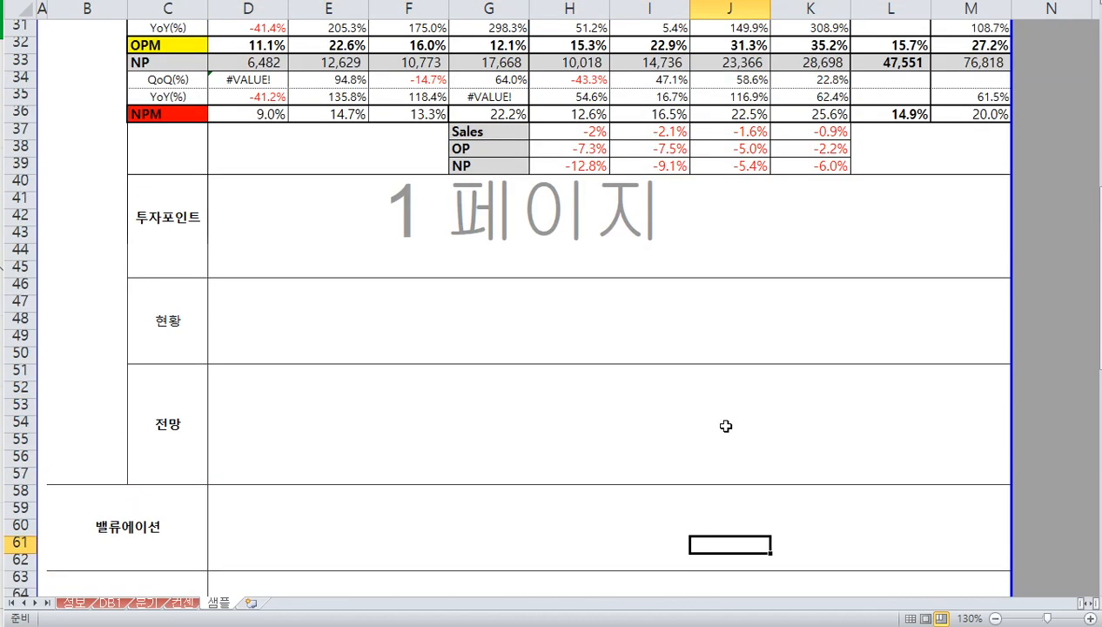
scroll(726, 426, down, 3)
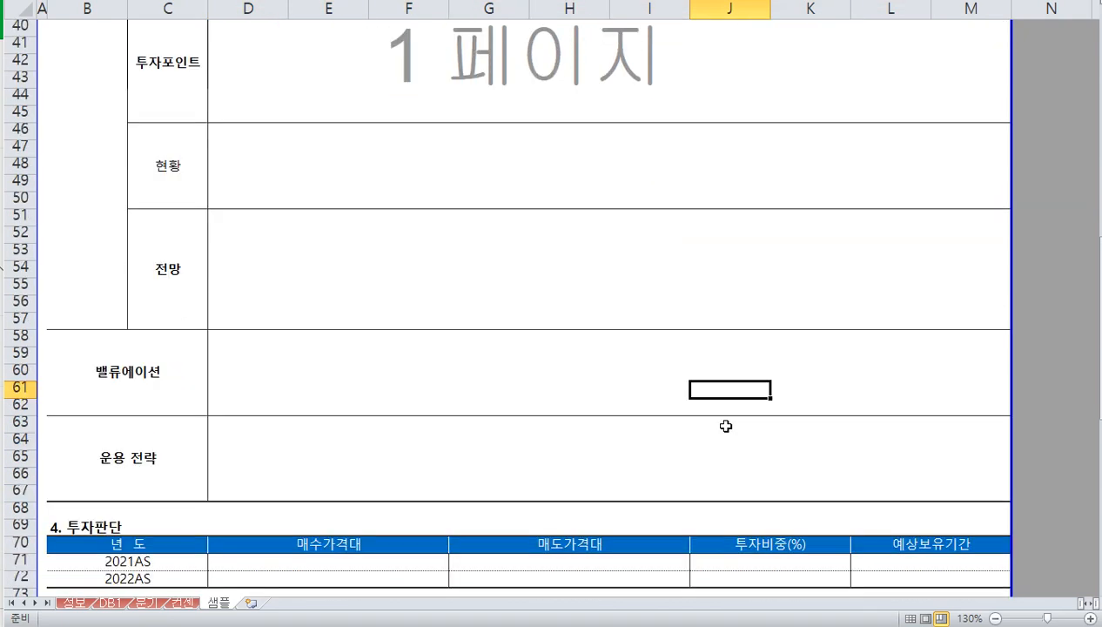
click(486, 401)
click(293, 372)
drag(293, 371, 741, 372)
click(644, 371)
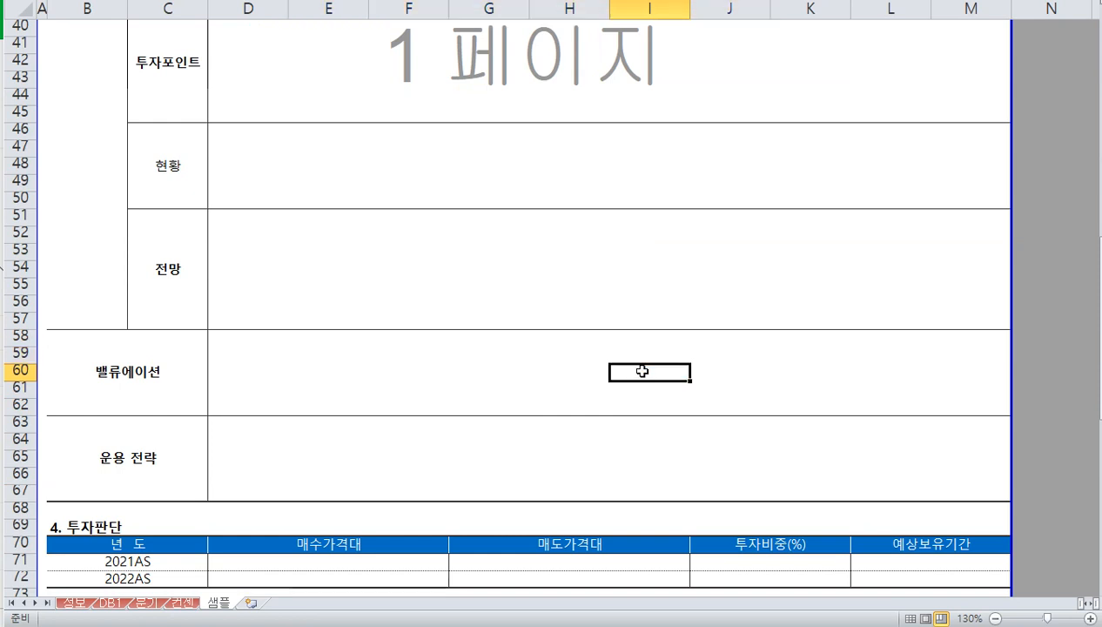
click(320, 372)
drag(224, 355, 890, 401)
- Highlight the blank entry area of the 운용 전략 section to review it
drag(249, 426, 907, 496)
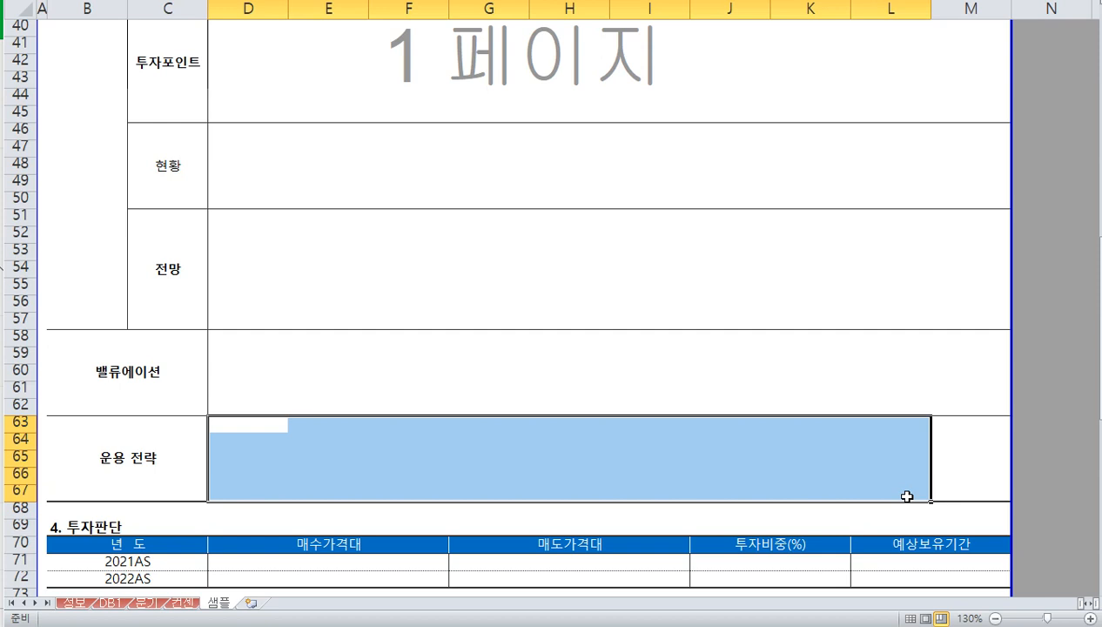
key(Up)
key(Down)
key(Down)
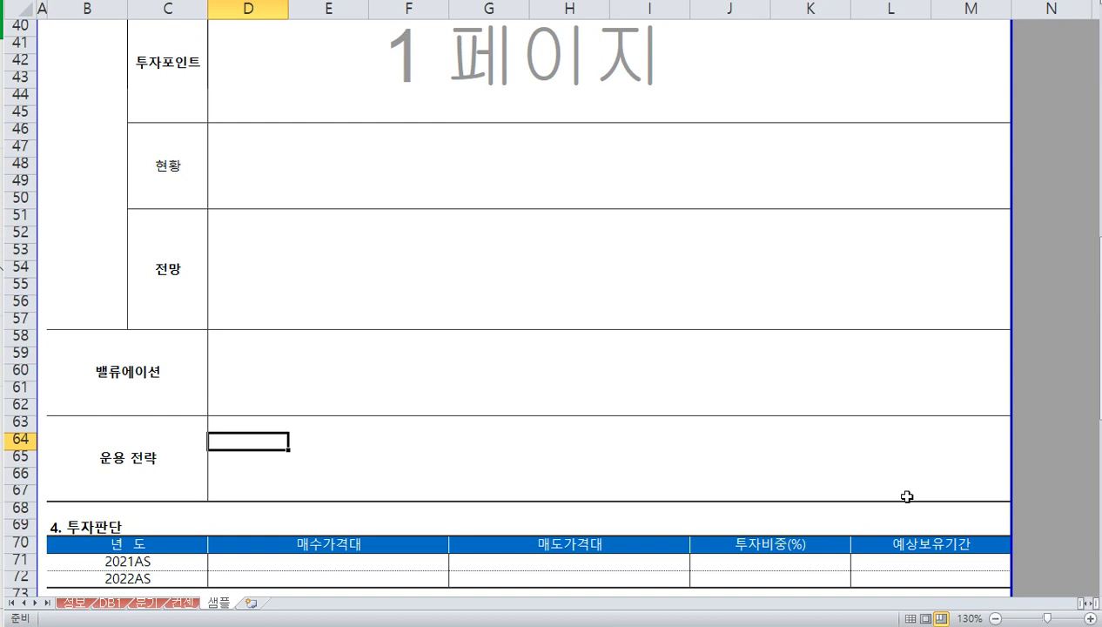
- Go through the 2021AS row of the 투자판단 table from 매수가격대 across to 예상보유기간
key(Down)
key(Down)
key(Down)
key(Down)
key(Down)
key(Down)
key(Down)
key(Down)
key(Down)
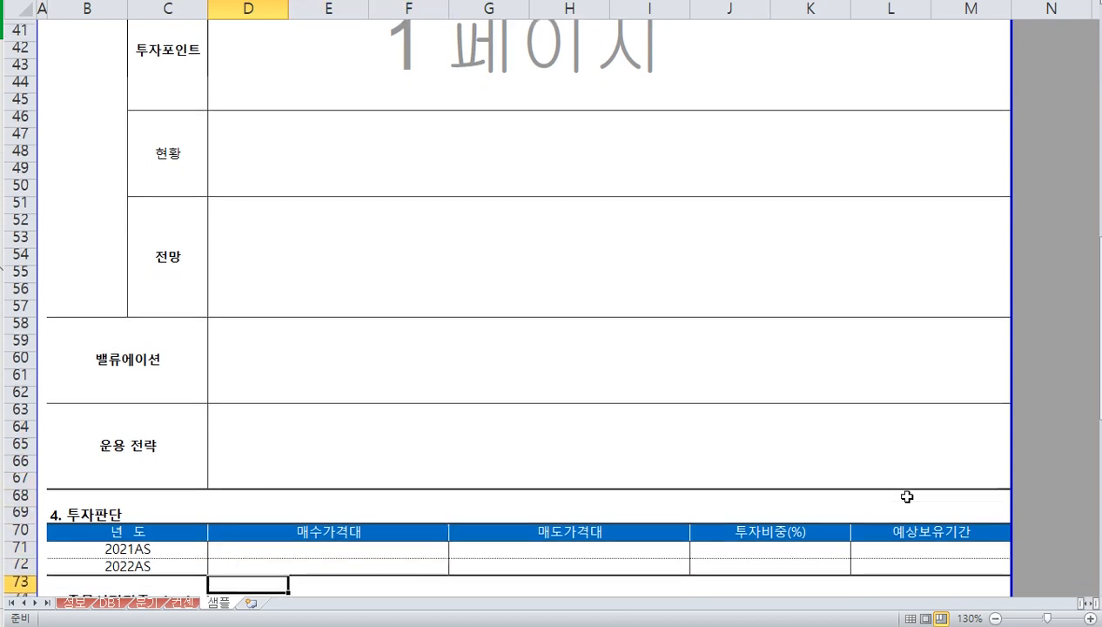
key(Down)
key(Down)
key(Down)
key(Down)
key(Up)
key(Up)
key(Up)
key(Up)
key(Up)
key(Up)
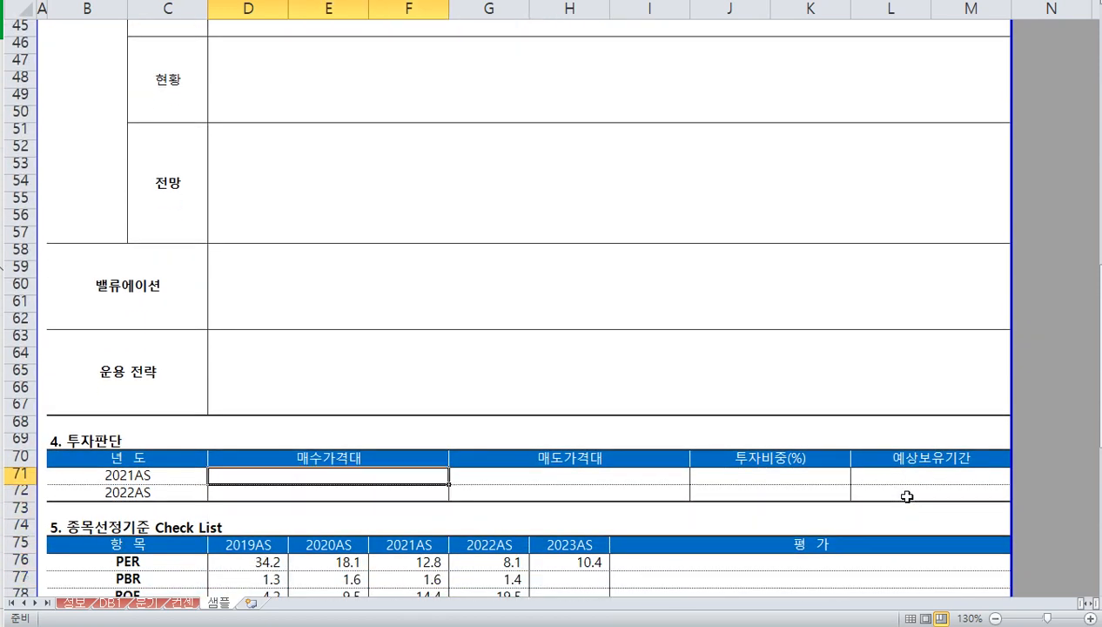
key(Right)
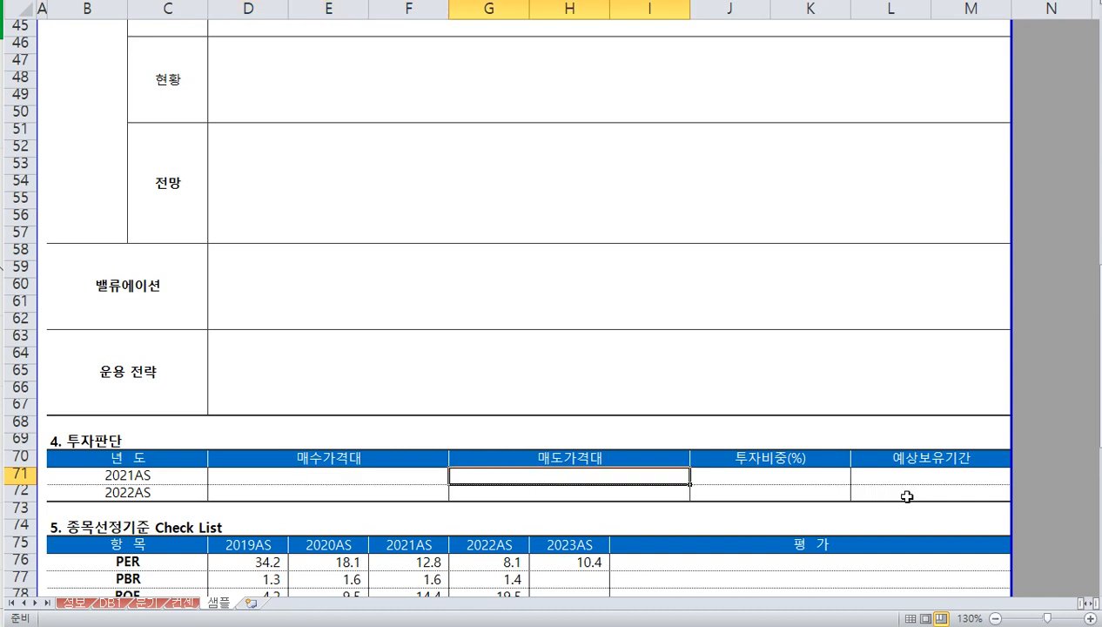
key(Right)
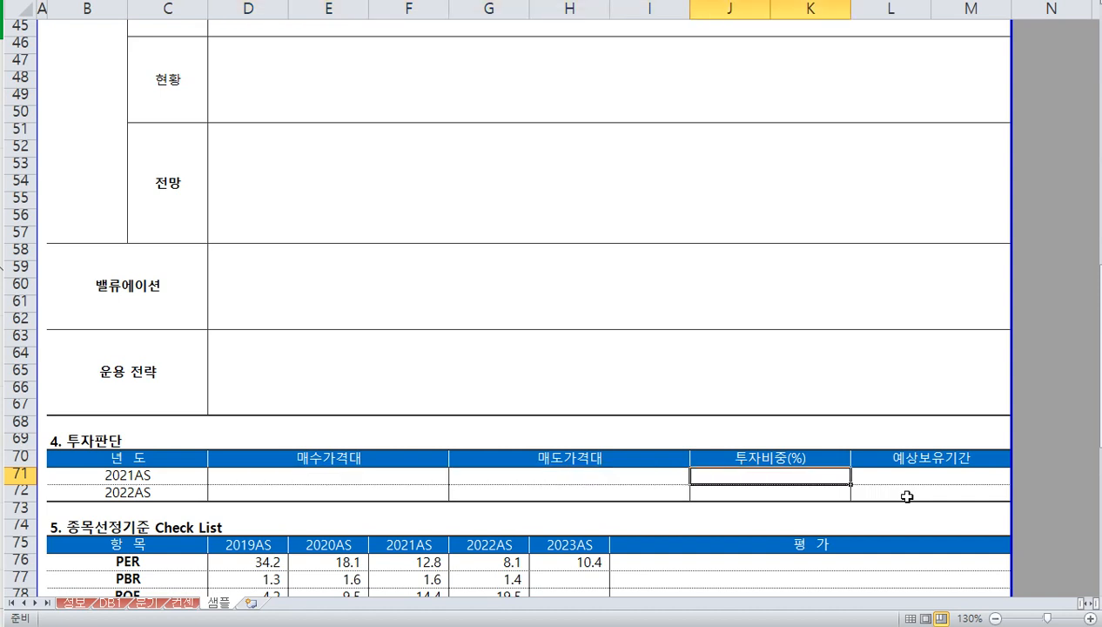
key(Right)
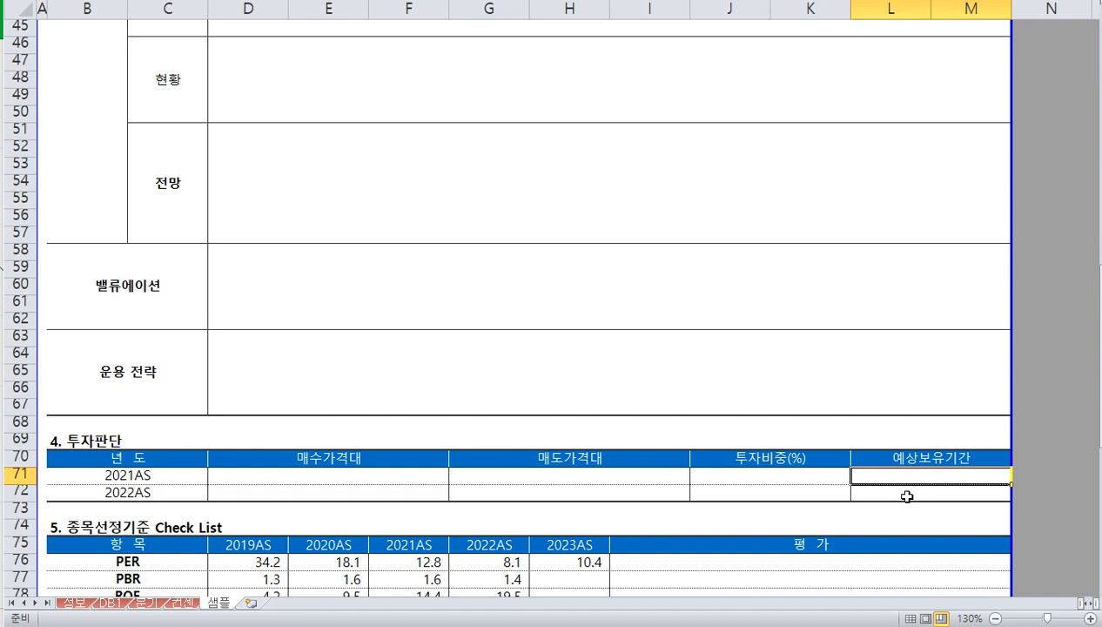
- Look over the 종목선정기준 Check List and 가치추정 tables at the end of the sheet
key(Down)
key(Down)
key(Down)
key(Down)
key(Down)
key(Up)
key(Up)
key(Up)
key(Up)
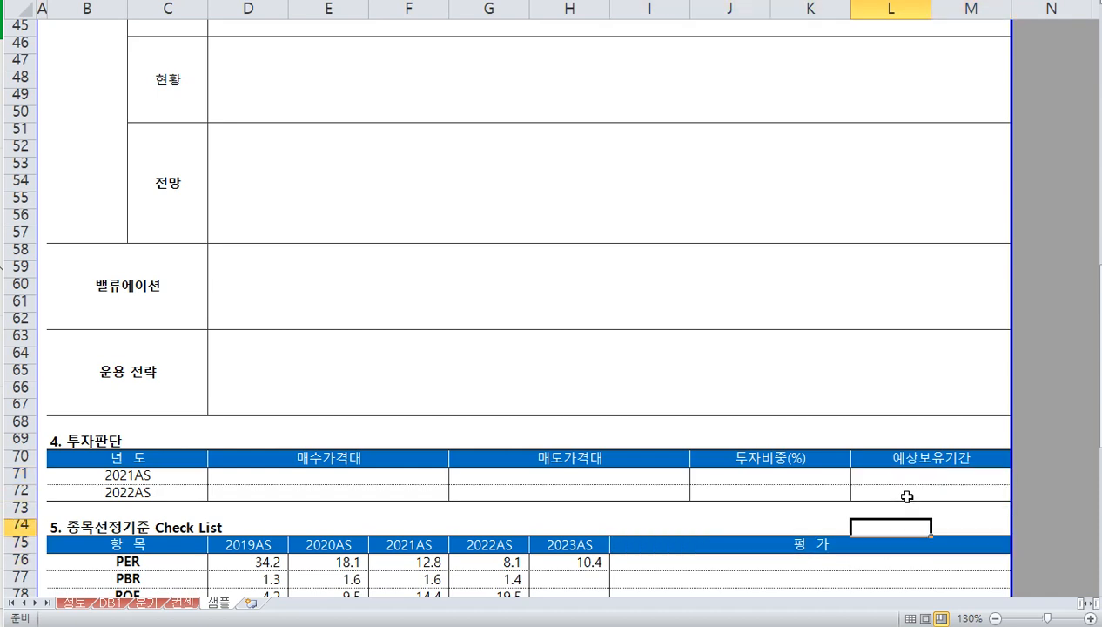
key(Down)
key(Down)
key(Down)
key(Down)
key(Down)
key(Down)
key(Down)
key(Down)
key(Down)
key(Down)
key(Down)
key(Down)
key(Down)
key(Left)
key(Left)
key(Left)
key(Left)
key(Left)
key(Left)
key(Left)
key(Left)
key(Left)
key(Left)
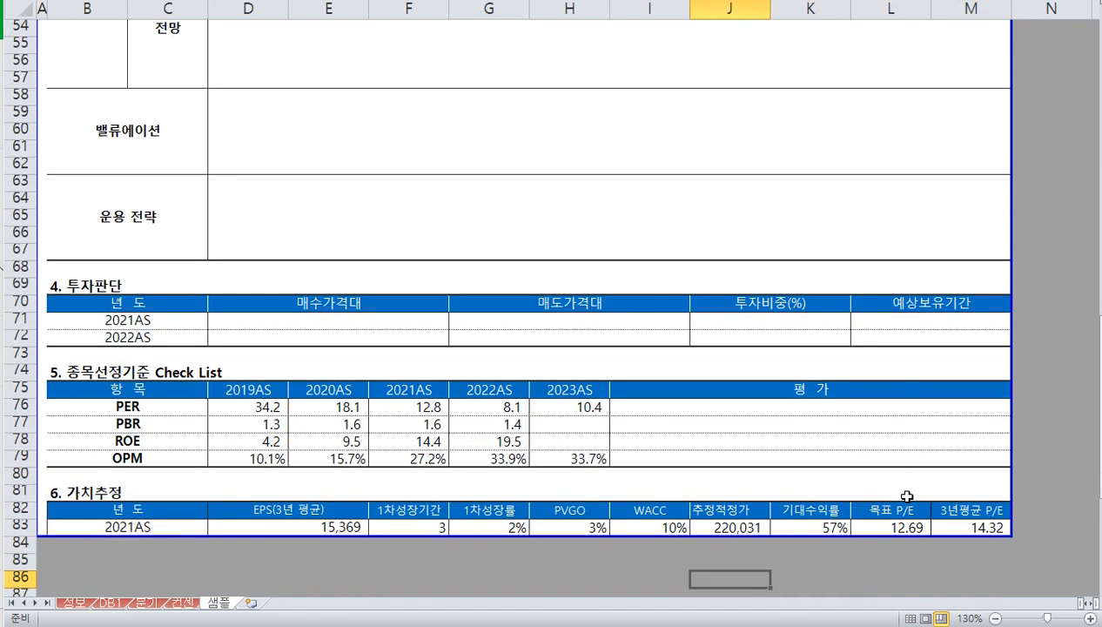
- Examine the yearly PER values in the 종목선정기준 Check List
key(Up)
key(Up)
key(Up)
key(Up)
key(Up)
key(Up)
key(Up)
key(Up)
key(Up)
key(Right)
key(Right)
key(Right)
key(Right)
key(Right)
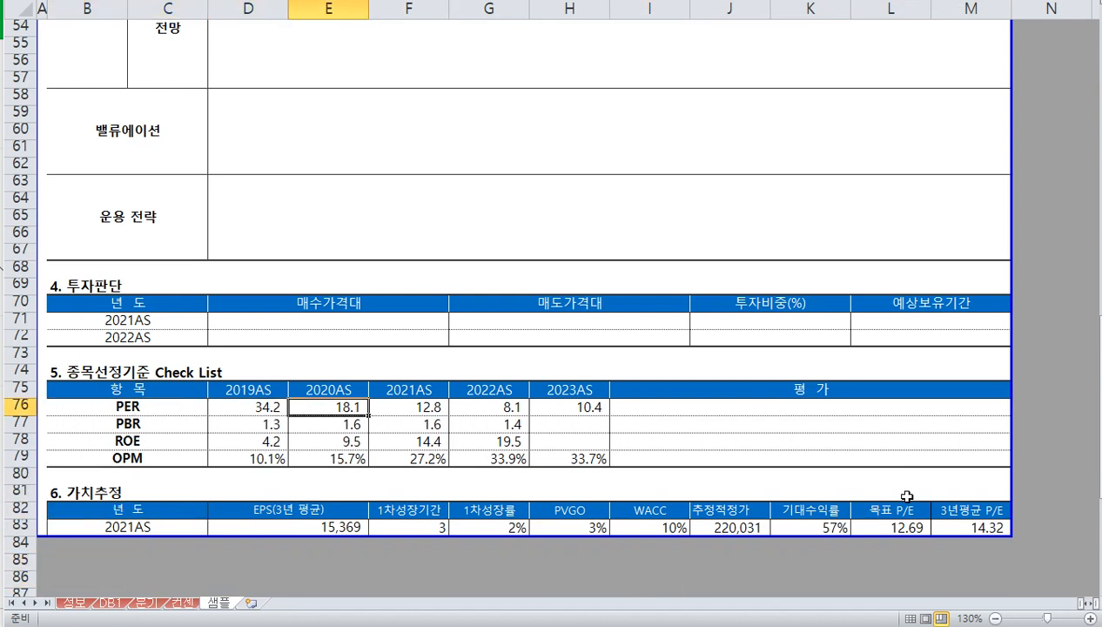
key(Right)
key(Left)
key(Left)
key(Left)
key(Left)
key(Left)
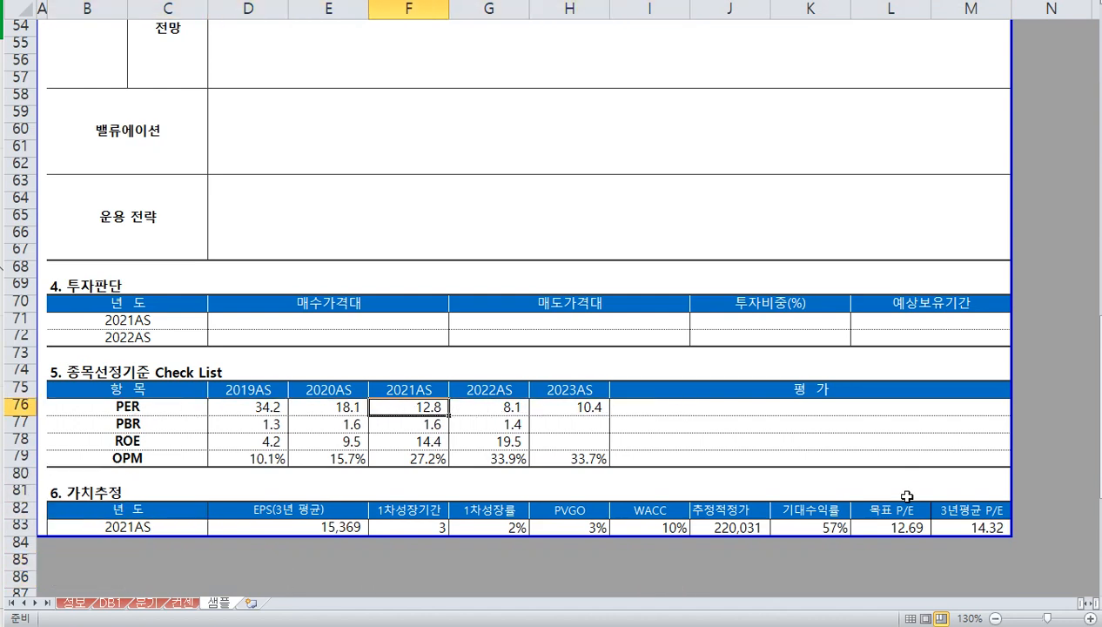
- Go through the PER, PBR, ROE and OPM rows of the 종목선정기준 Check List across the yearly columns and 평가
key(Right)
key(Right)
key(Right)
key(Right)
key(Right)
key(Down)
key(Down)
key(Down)
key(Left)
key(Left)
key(Left)
key(Left)
key(Up)
key(Up)
key(Up)
key(Left)
key(Right)
key(Right)
key(Right)
key(Right)
key(Left)
key(Left)
key(Left)
key(Left)
key(Right)
key(Right)
key(Down)
key(Down)
key(Down)
key(Right)
key(Up)
key(Up)
key(Up)
key(Right)
key(Right)
key(Left)
key(Left)
key(Left)
key(Up)
key(Right)
key(Right)
key(Right)
key(Left)
key(Left)
key(Left)
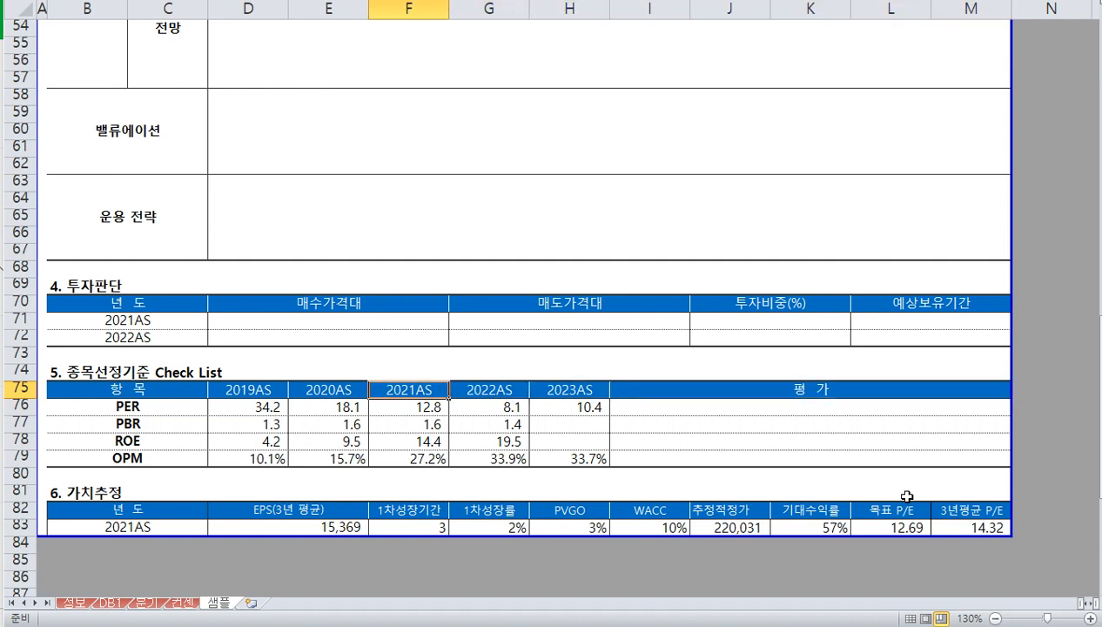
- Review the 2020AS column of the Check List from PER down to OPM against the financial tables higher in the sheet
key(Right)
key(Right)
key(Left)
key(Left)
key(Left)
key(Down)
key(Down)
key(Down)
key(Down)
key(Up)
key(Up)
key(Up)
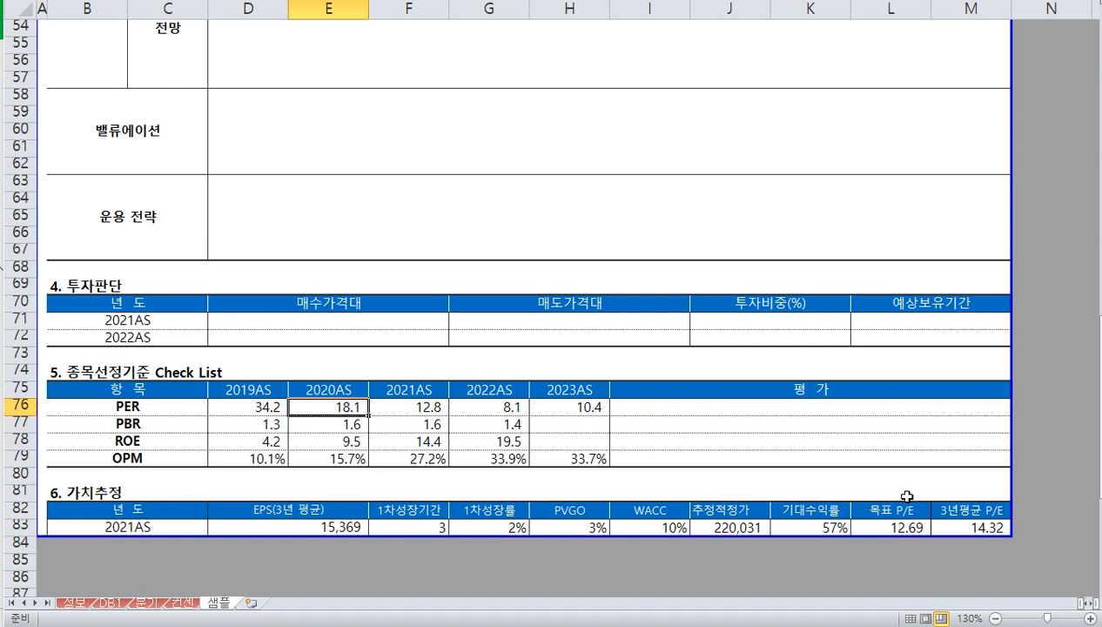
key(Down)
key(Down)
key(Up)
key(Up)
key(Up)
key(Down)
key(Down)
key(Down)
key(Down)
key(Up)
key(Up)
key(Up)
key(Down)
key(Down)
key(Down)
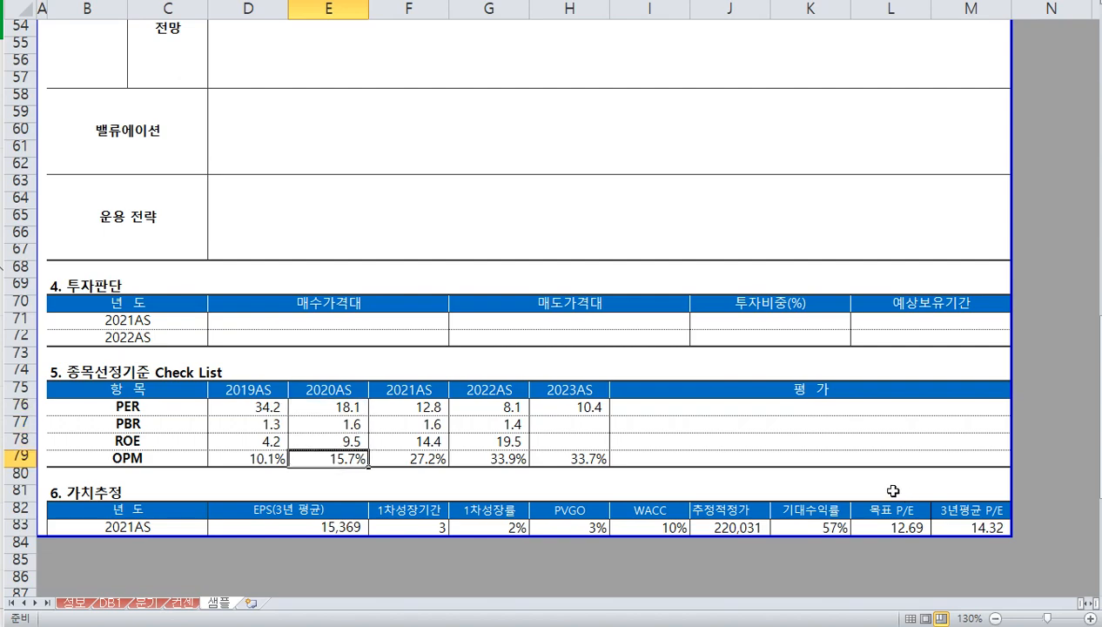
scroll(666, 435, up, 11)
scroll(666, 435, up, 5)
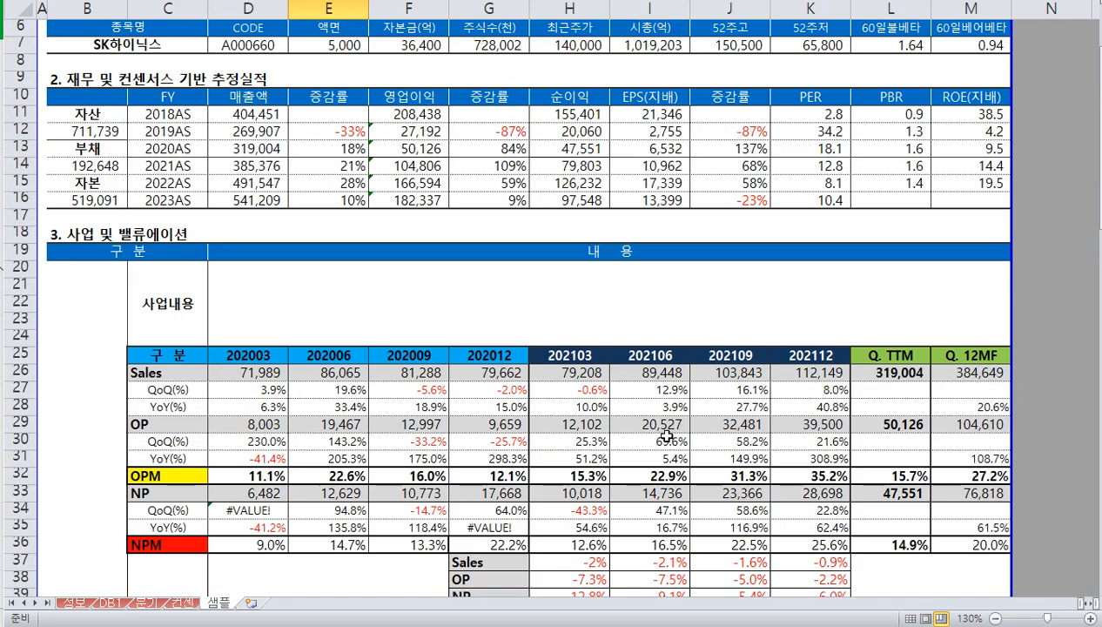
scroll(666, 435, down, 20)
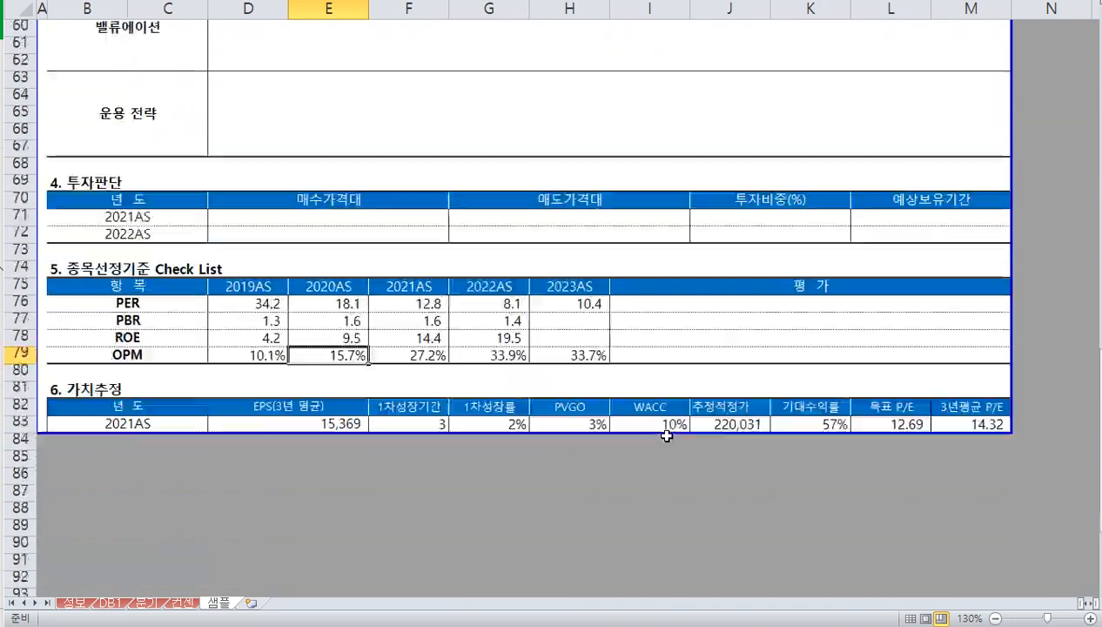
- Inspect the formula behind EPS(3년 평균) in the 2021AS row of the 가치추정 table
click(520, 453)
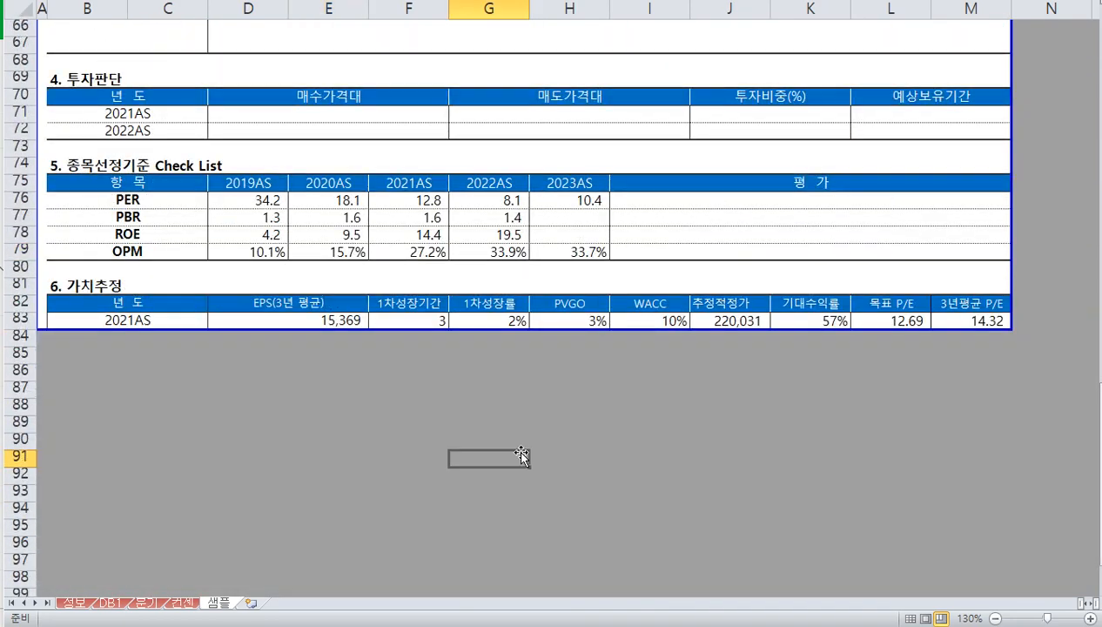
click(137, 317)
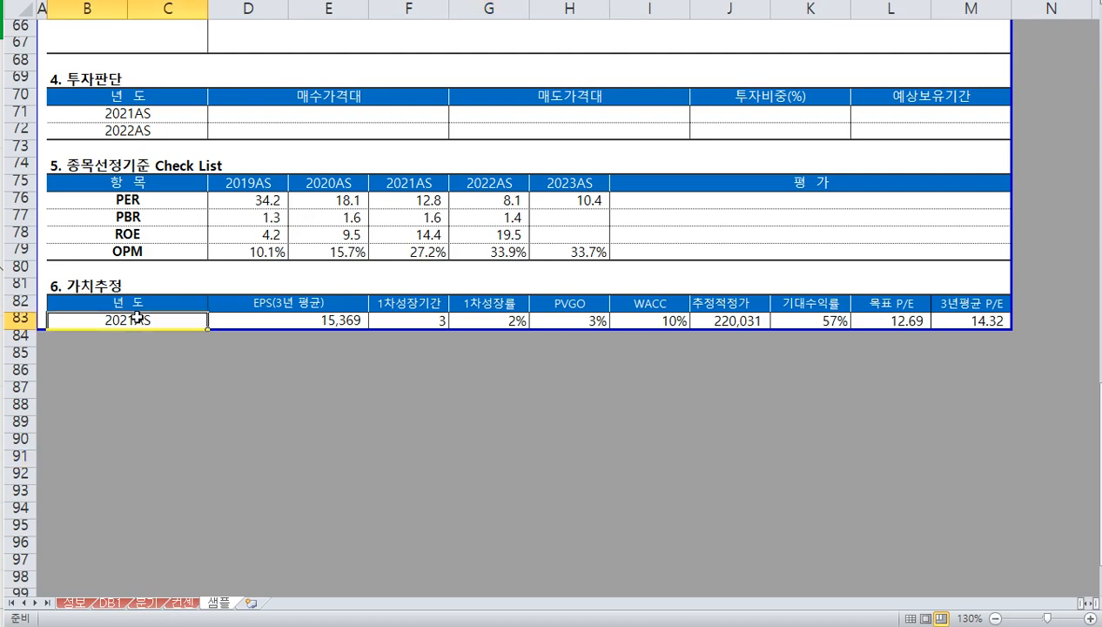
key(Tab)
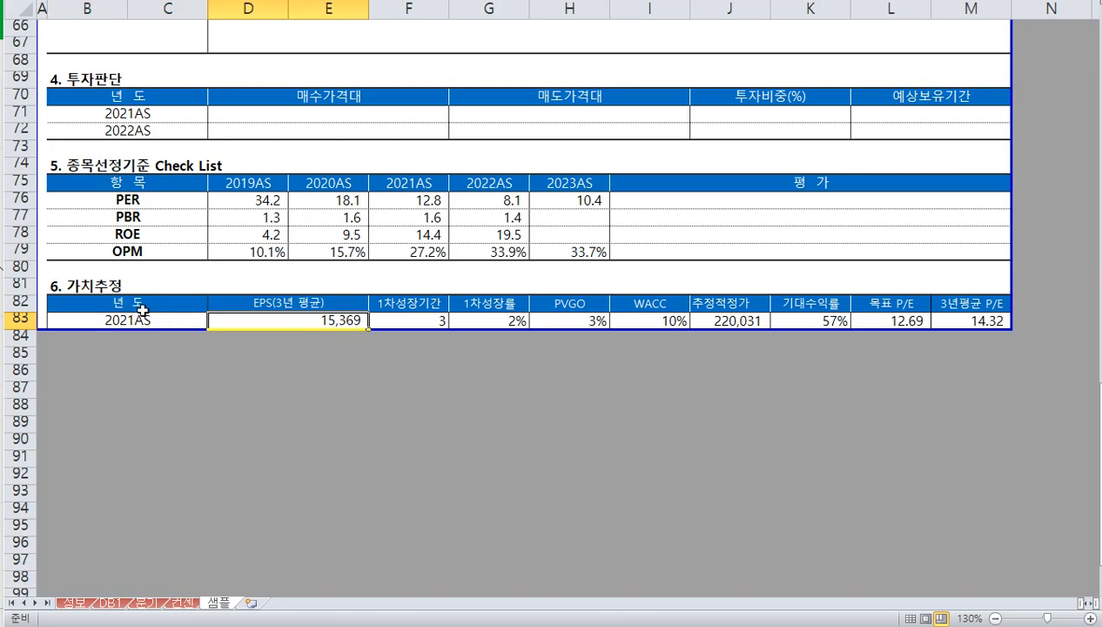
scroll(370, 282, up, 20)
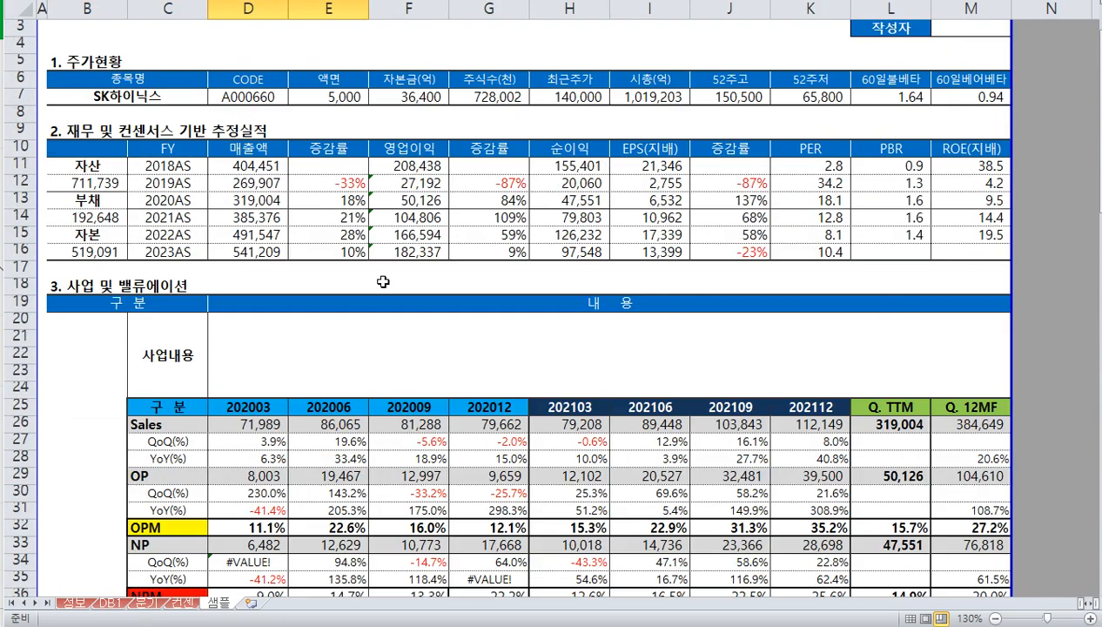
scroll(383, 282, up, 1)
key(F2)
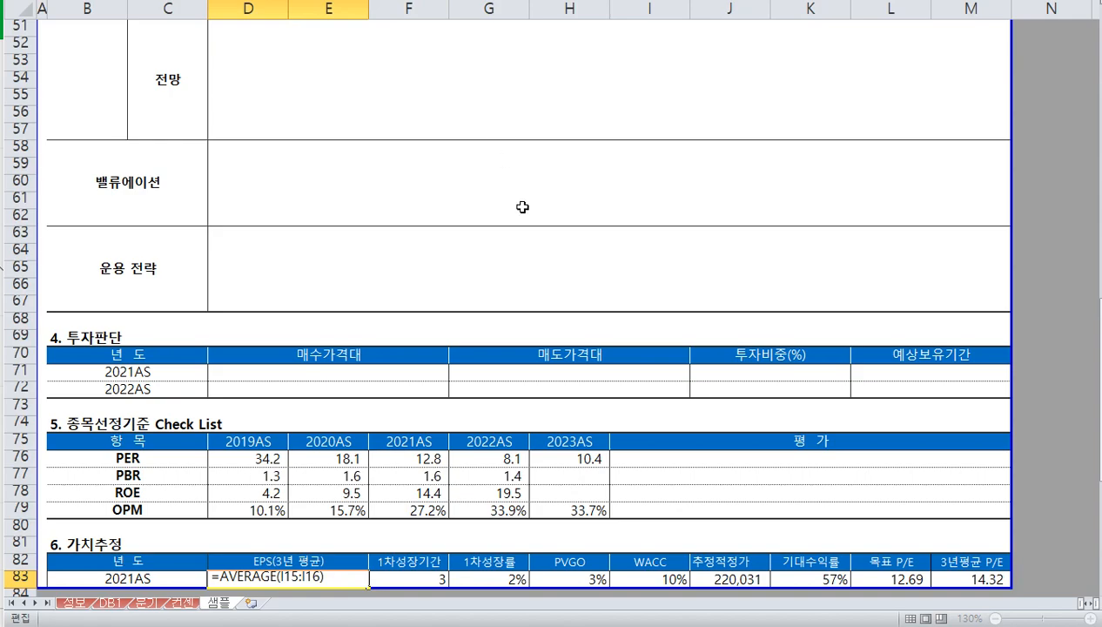
click(503, 266)
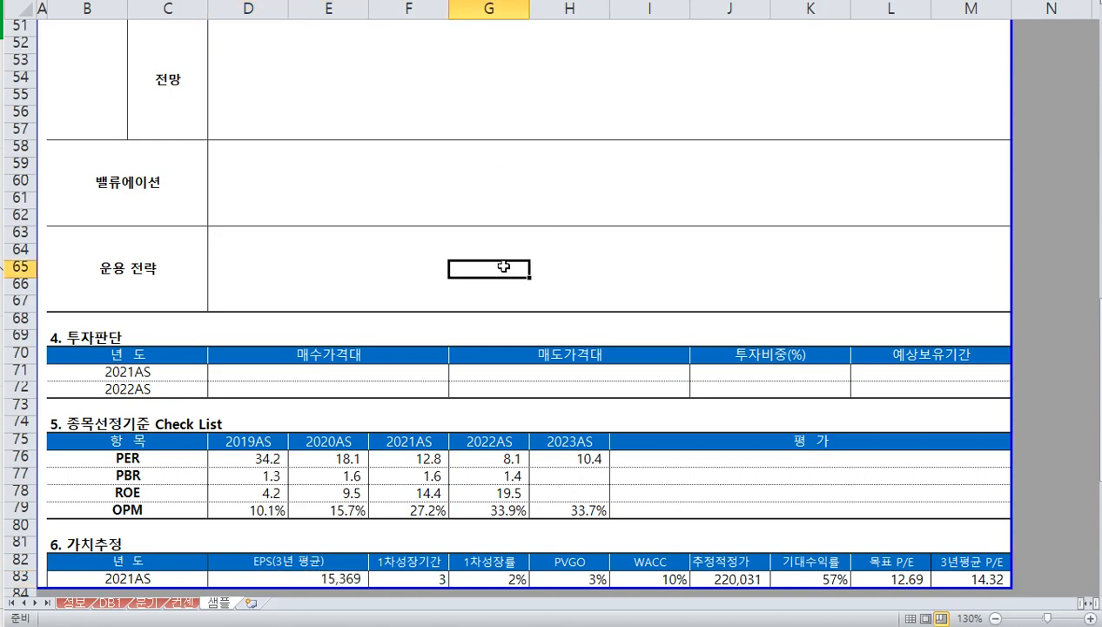
- Highlight the EPS(지배) values for 2021AS through 2023AS in the 재무 및 컨센서스 기반 추정실적 table
scroll(503, 266, up, 15)
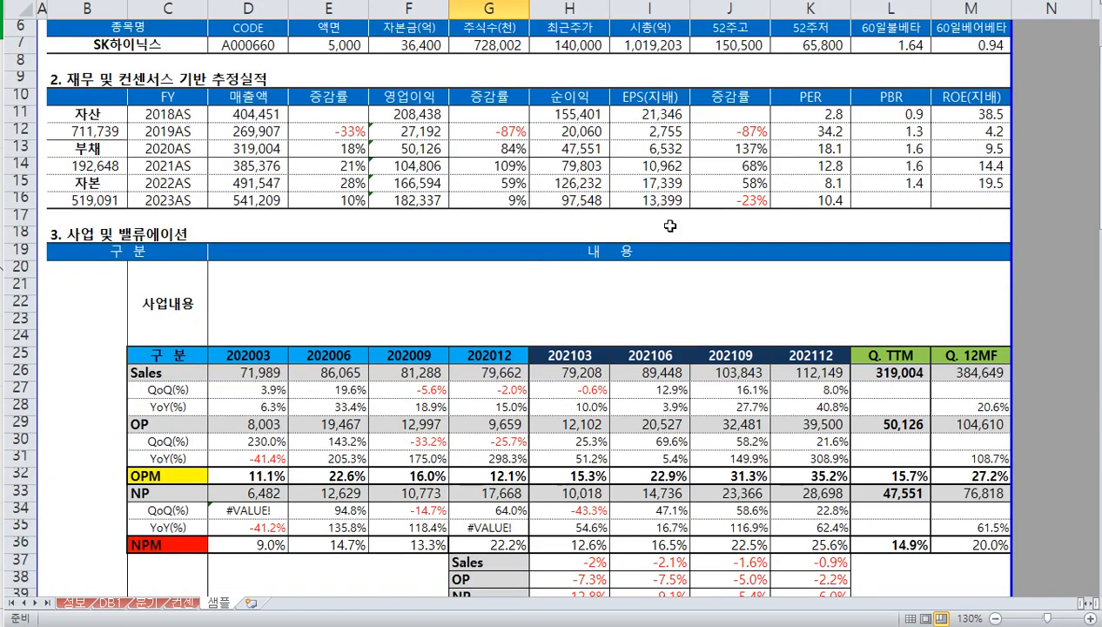
scroll(836, 193, up, 1)
drag(687, 216, 677, 252)
scroll(397, 359, down, 15)
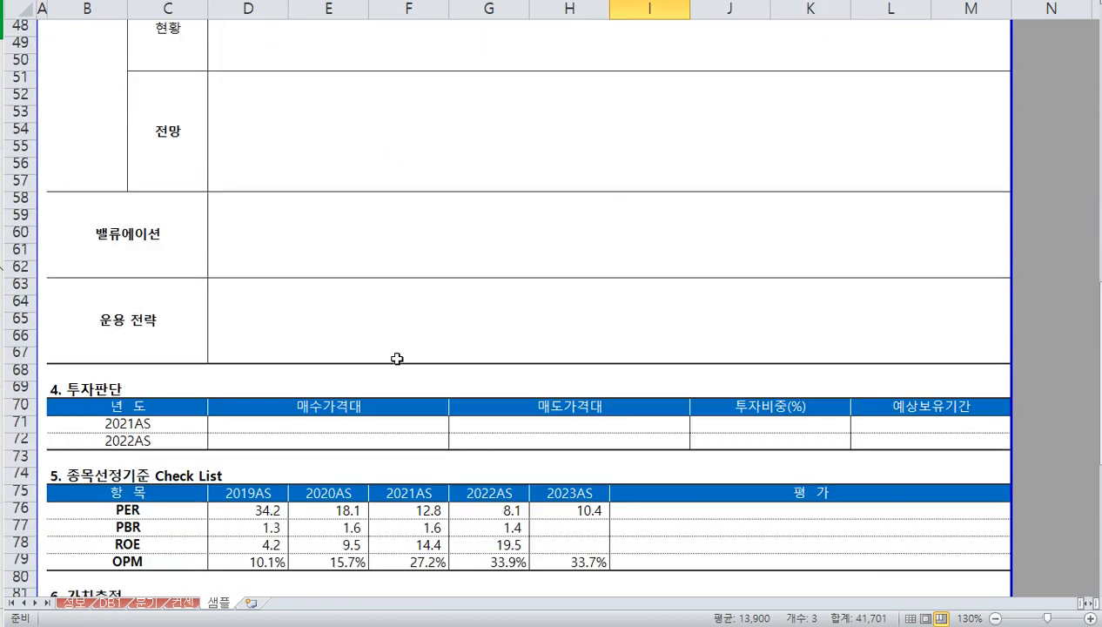
- Go through the 2021AS row of the 가치추정 table, covering 1차성장기간, 1차성장률, PVGO, WACC, 추정적정가, 목표 P/E and 기대수익률
scroll(396, 358, down, 5)
click(411, 372)
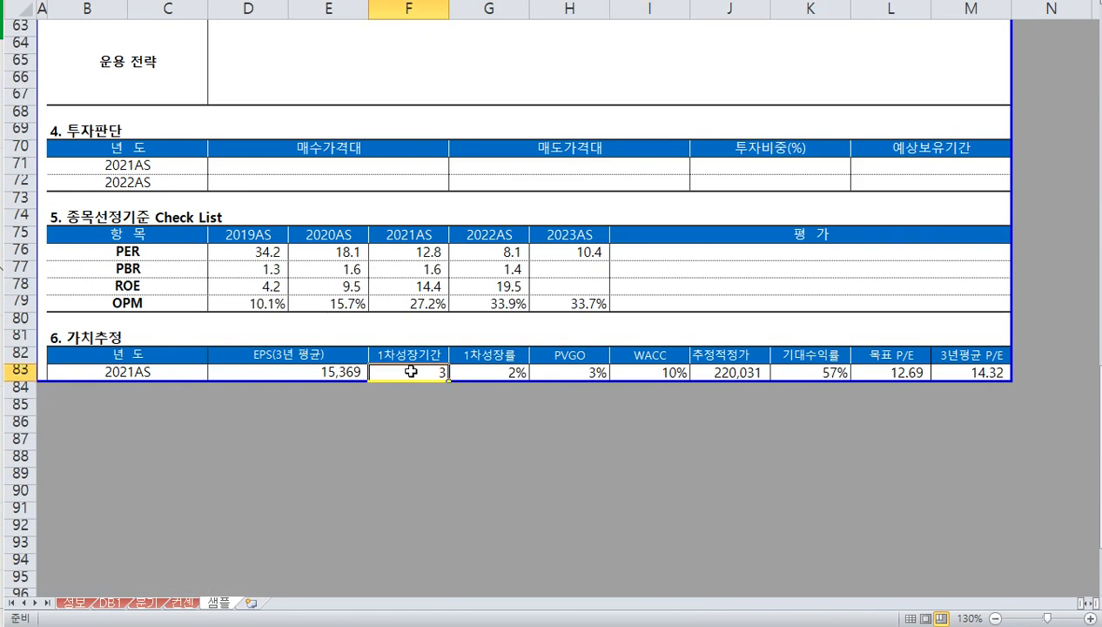
click(513, 370)
click(582, 370)
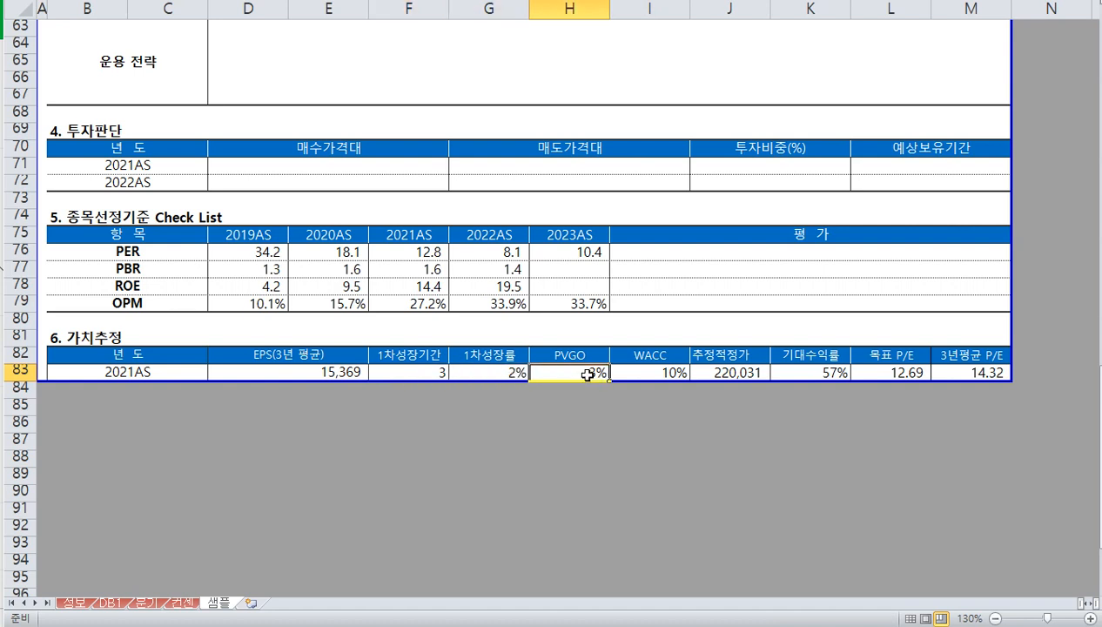
click(658, 374)
click(728, 373)
click(897, 373)
click(800, 373)
click(433, 372)
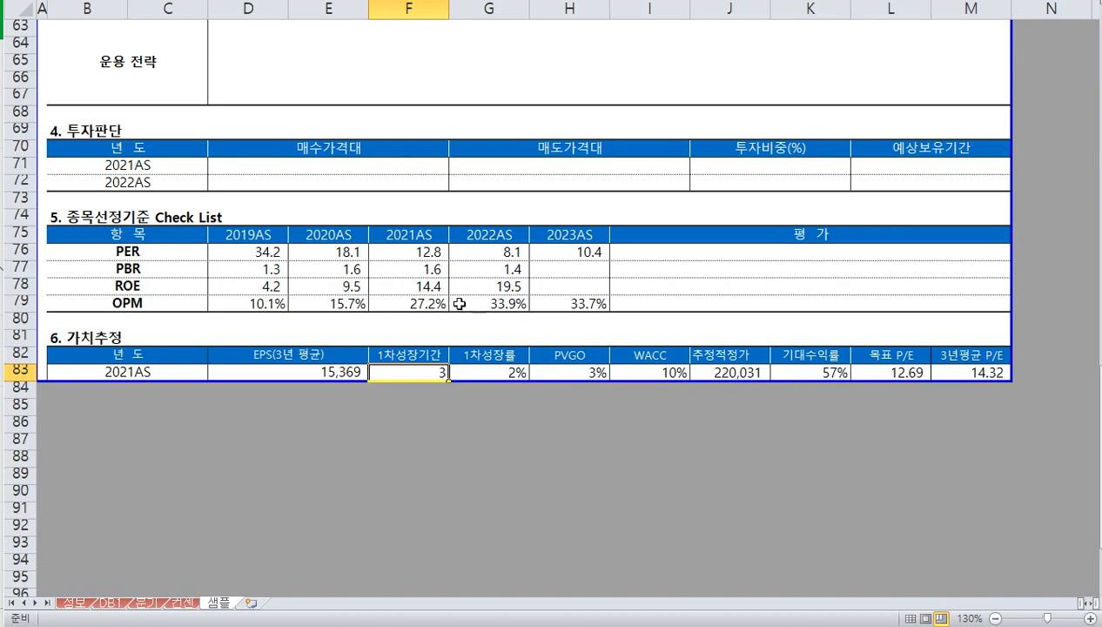
- Revisit the 가치추정 input assumptions one by one, from EPS(3년 평균) through growth period, growth rate and PVGO to WACC
click(301, 372)
scroll(383, 366, up, 15)
scroll(378, 370, down, 12)
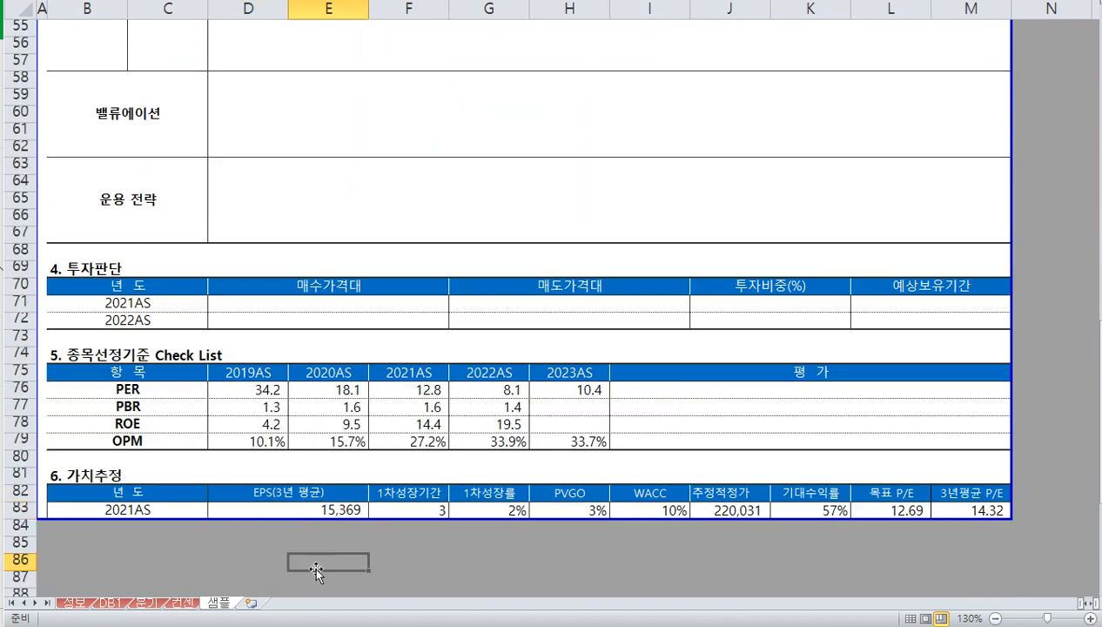
drag(319, 513, 327, 541)
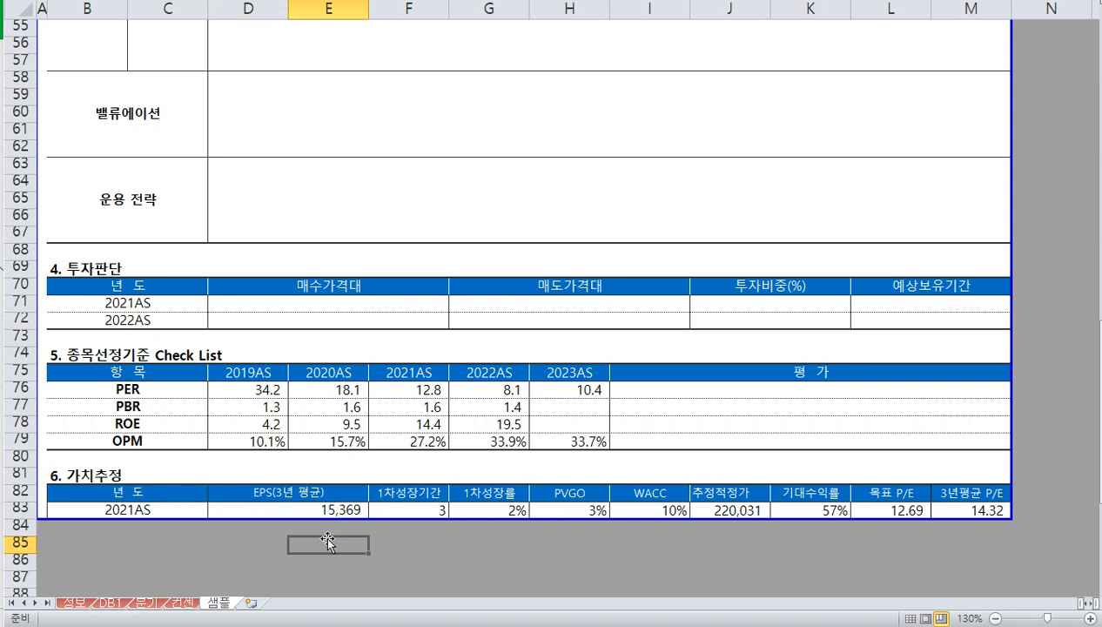
drag(327, 541, 327, 511)
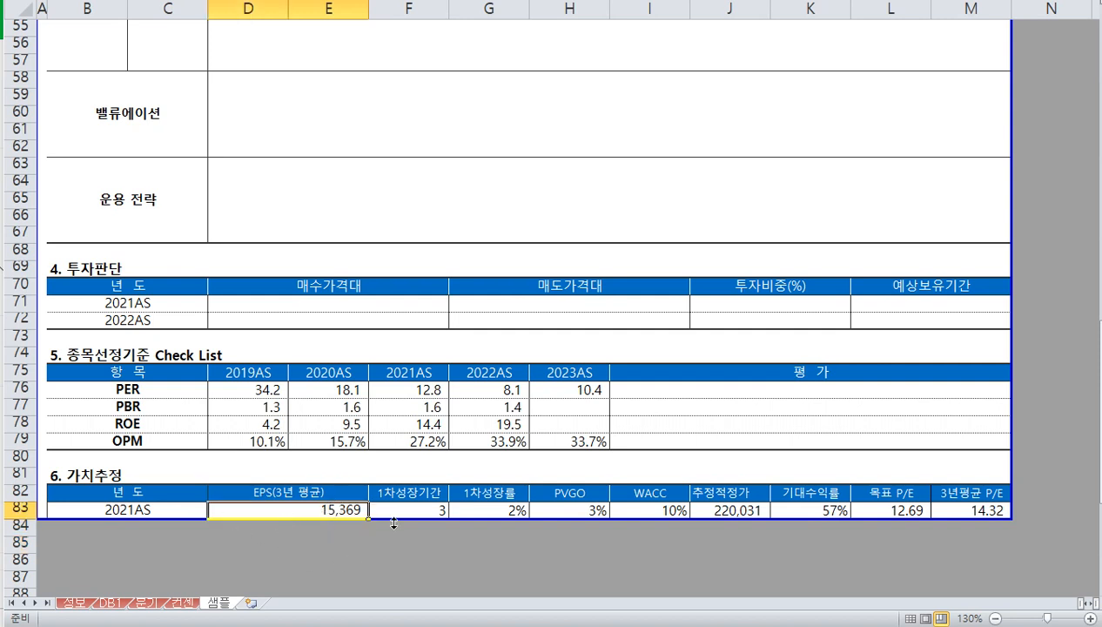
click(423, 511)
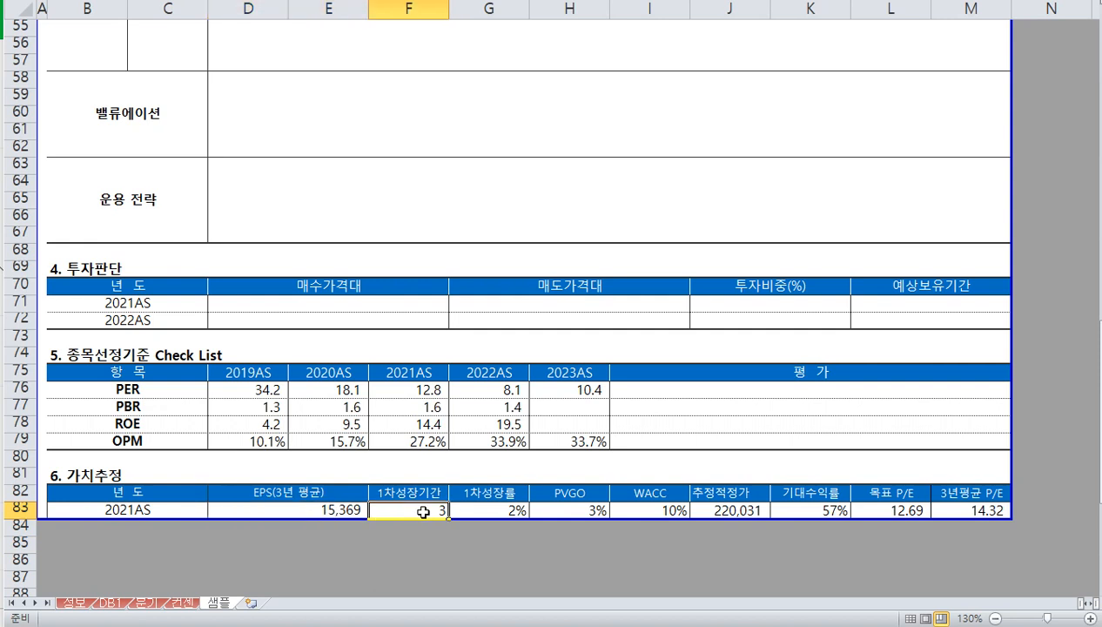
click(491, 510)
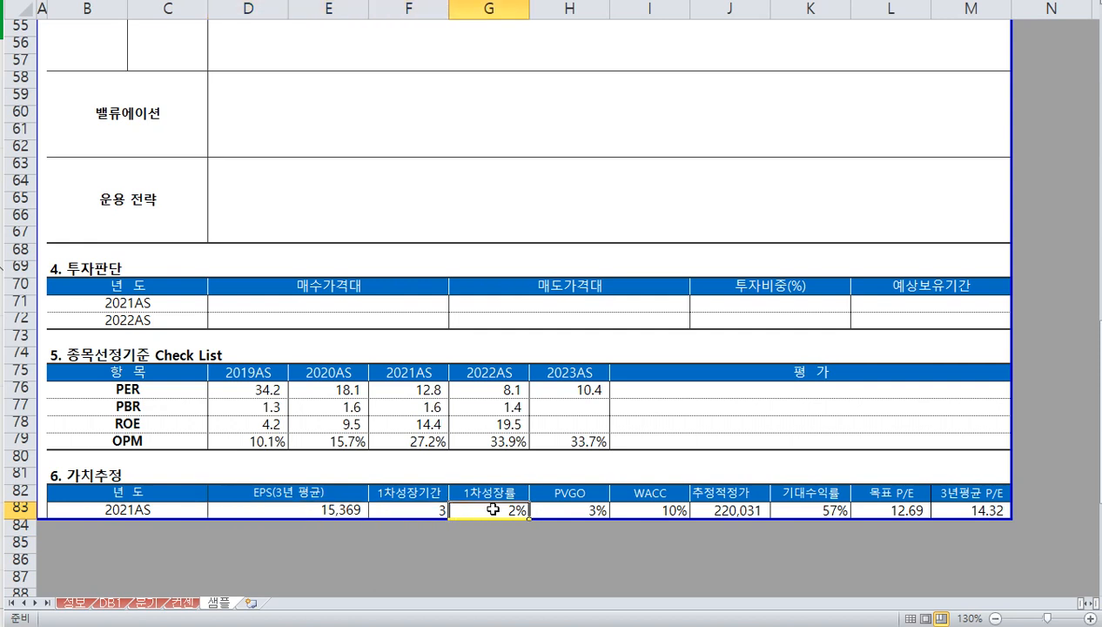
click(553, 509)
click(654, 510)
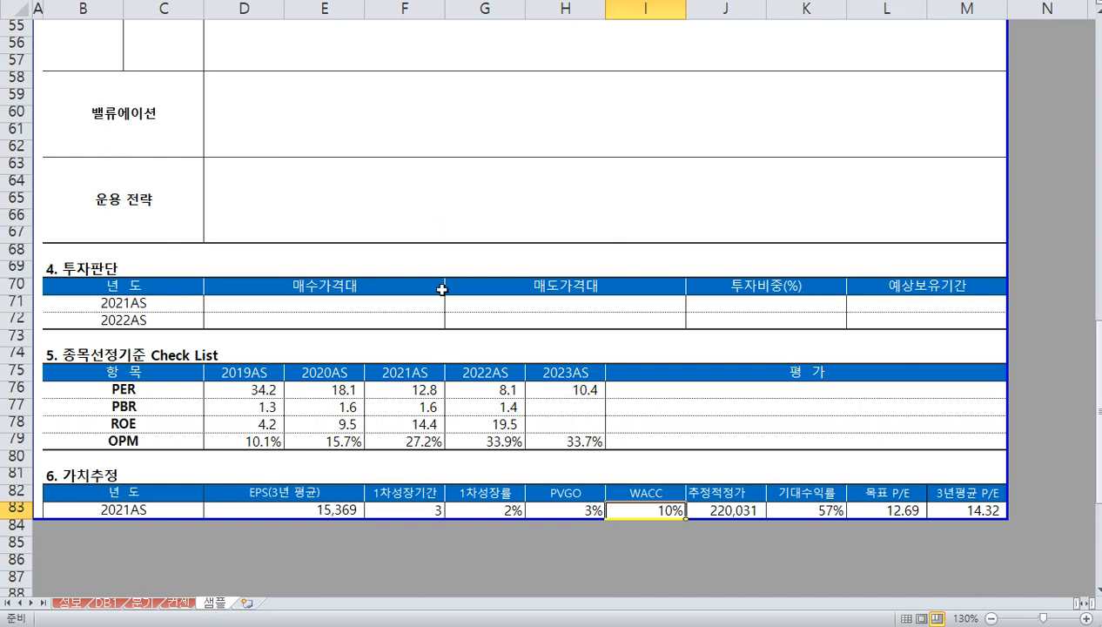
- Create a copy of the 샘플 sheet at the end of the same workbook
click(331, 353)
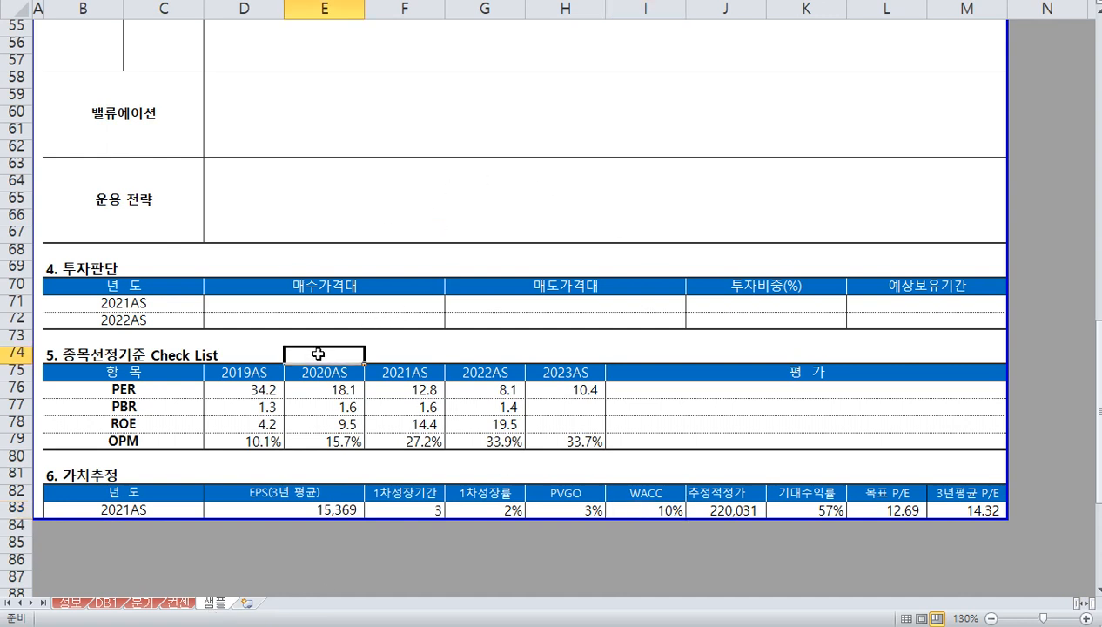
right_click(217, 614)
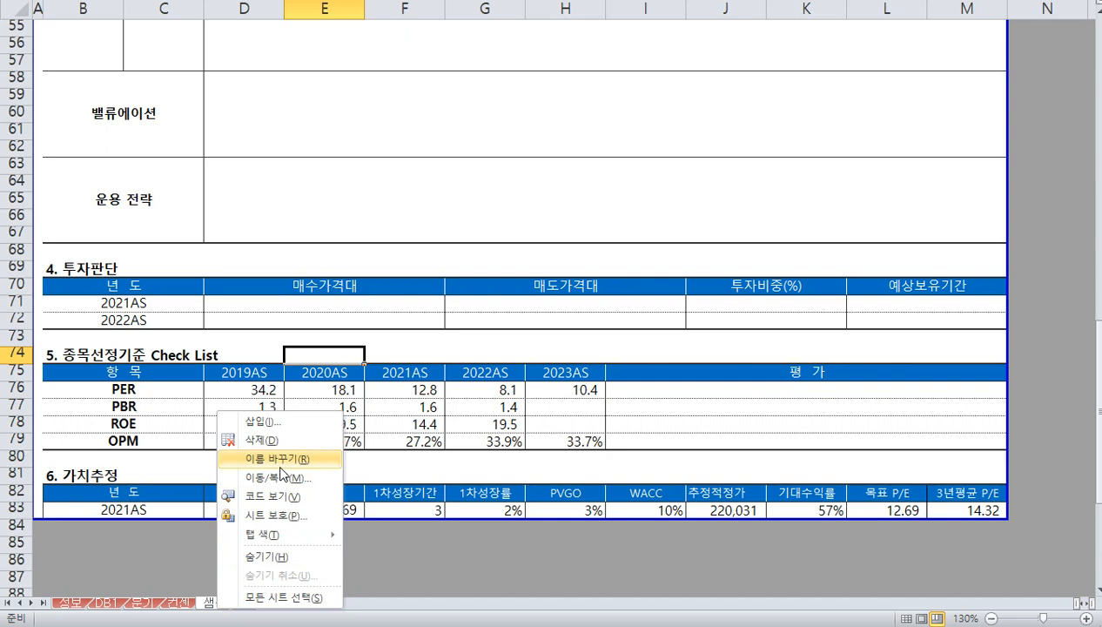
click(282, 481)
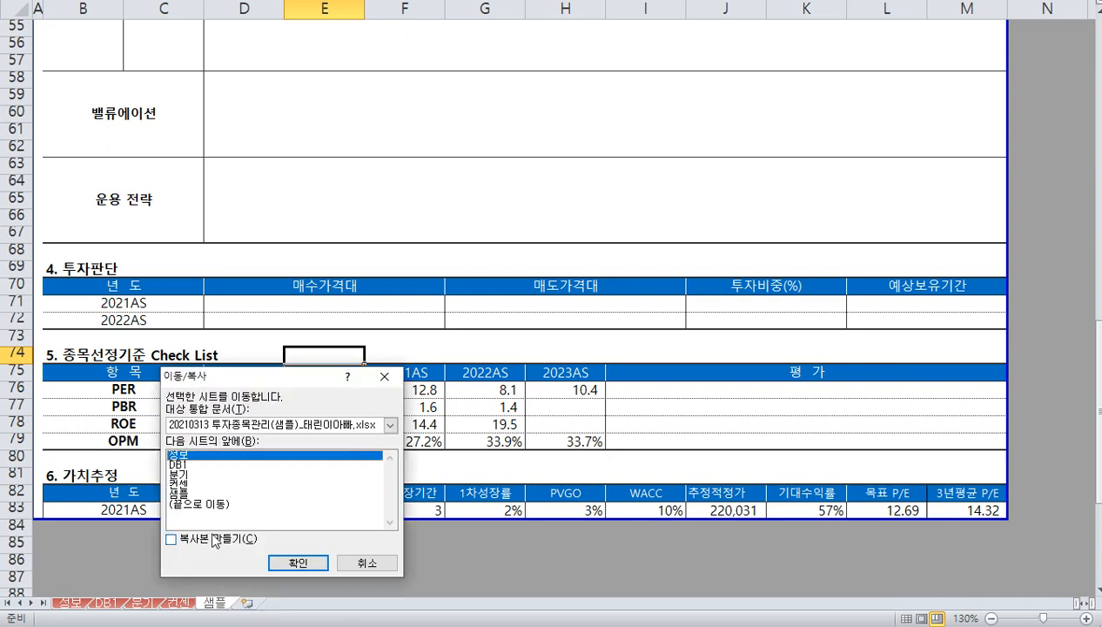
click(218, 504)
click(214, 538)
click(298, 562)
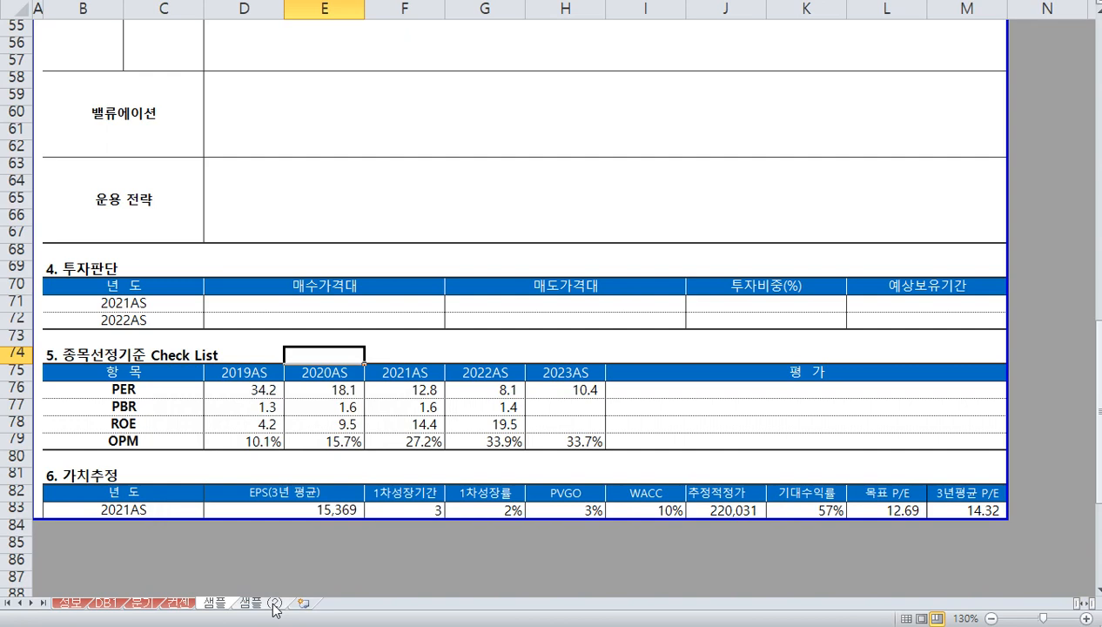
- Rename the copied 샘플 sheet as 삼성전자
double_click(261, 602)
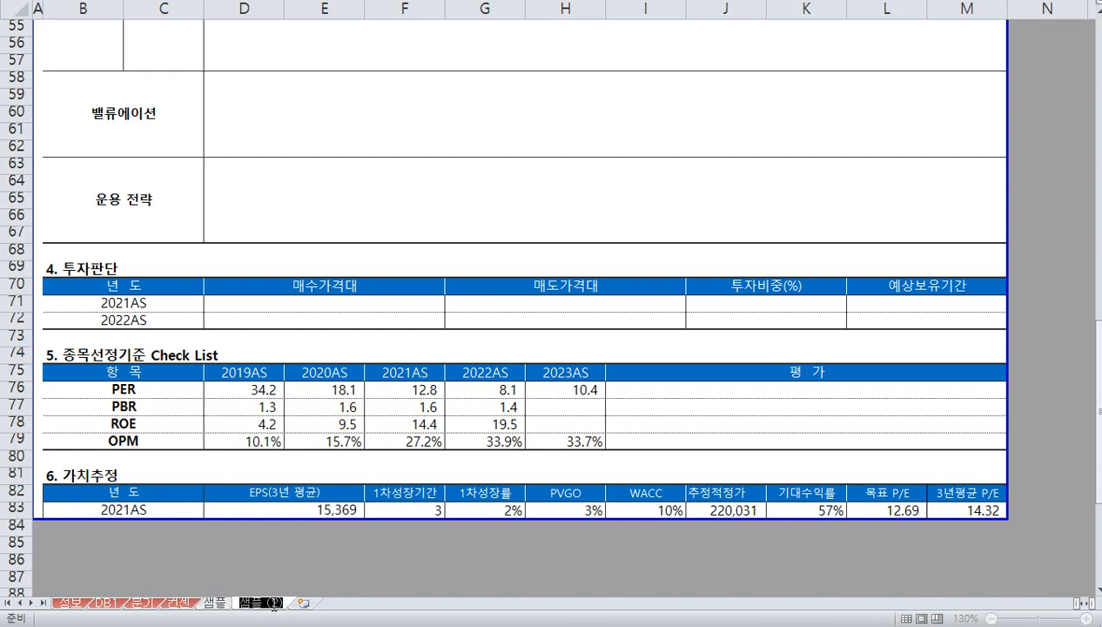
text(삼성)
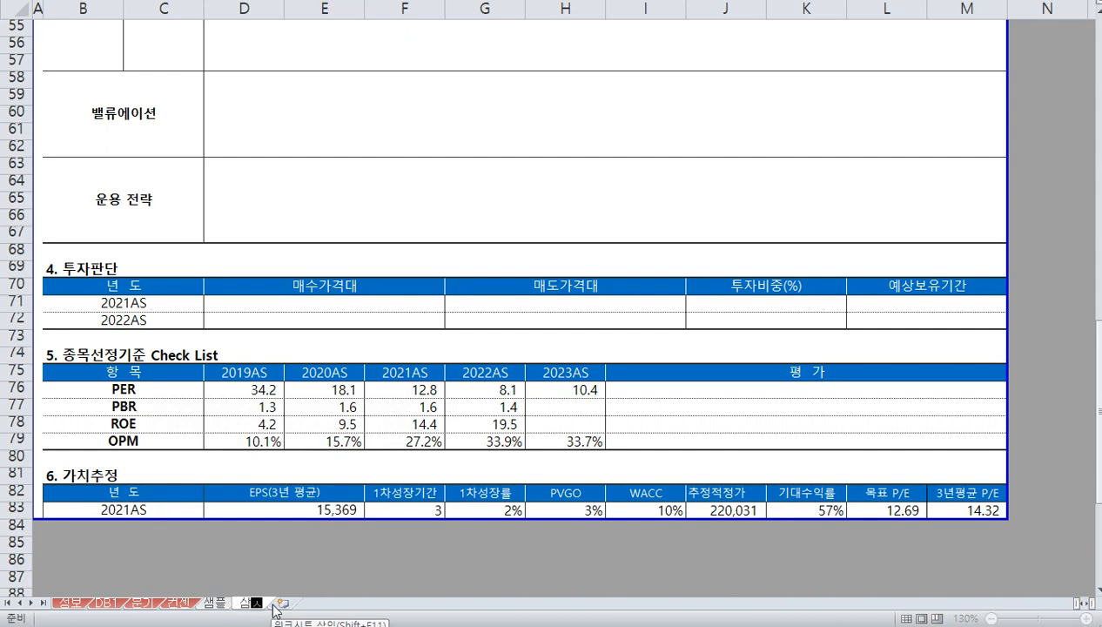
text(전자)
click(289, 562)
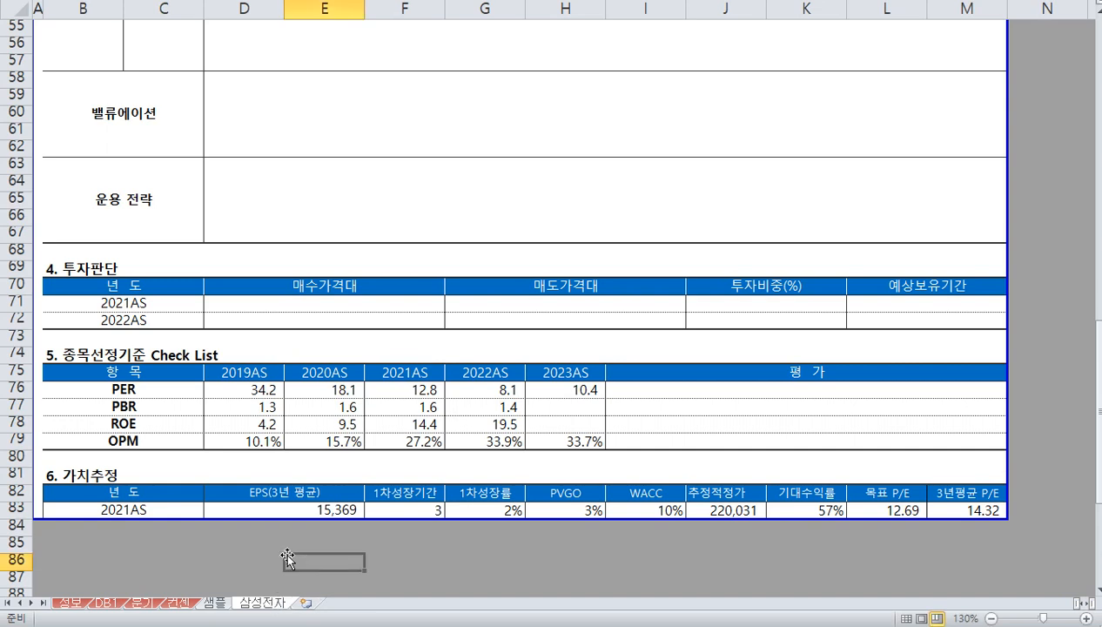
- Highlight the blank area beneath the 가치추정 table on the 삼성전자 sheet
scroll(283, 553, down, 3)
drag(106, 388, 966, 556)
click(696, 503)
click(666, 444)
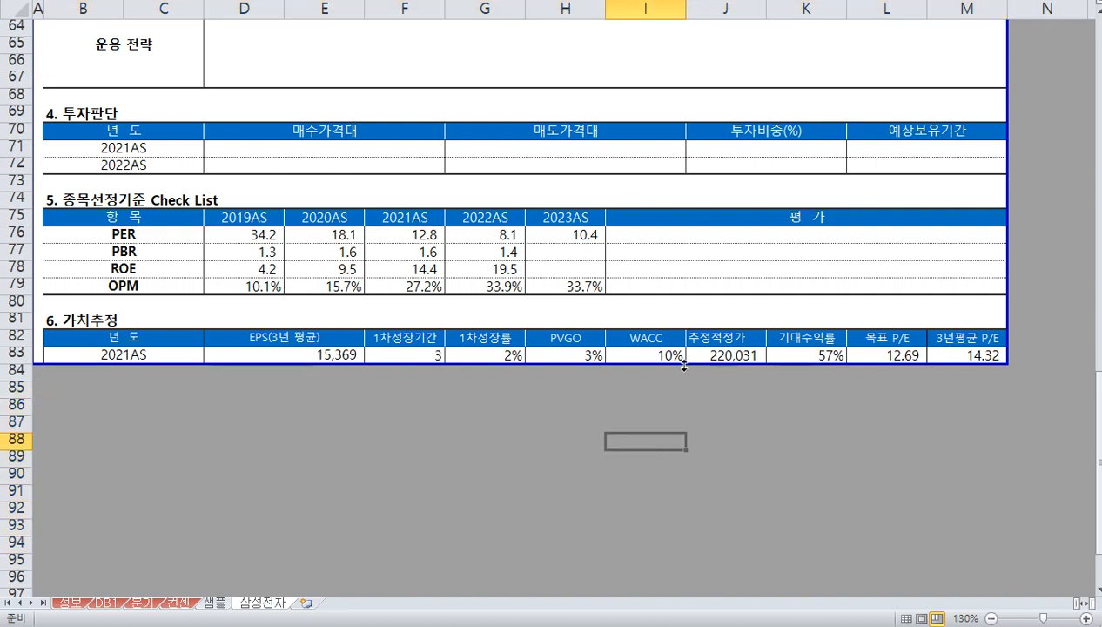
- Create a copy of the 삼성전자 sheet at the end of the workbook
right_click(270, 604)
click(343, 472)
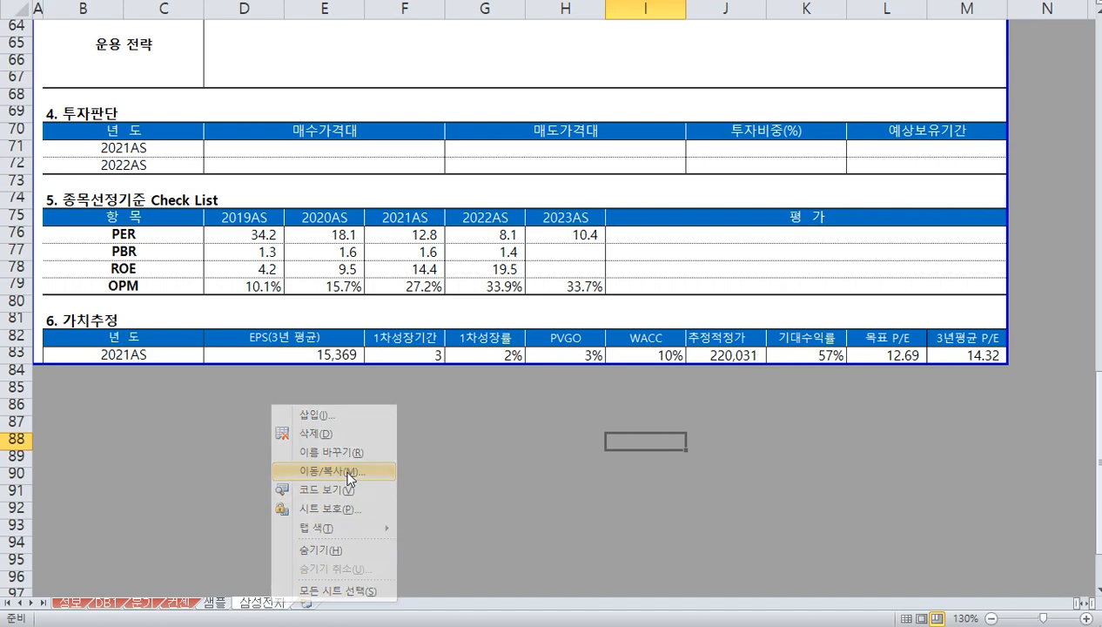
click(300, 505)
click(294, 531)
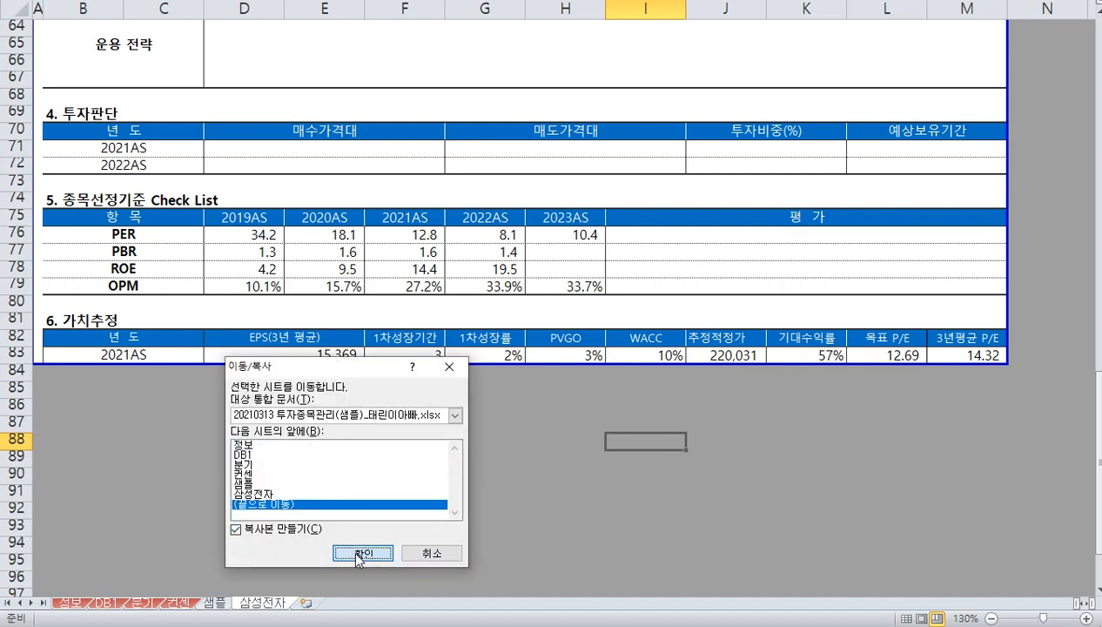
click(359, 554)
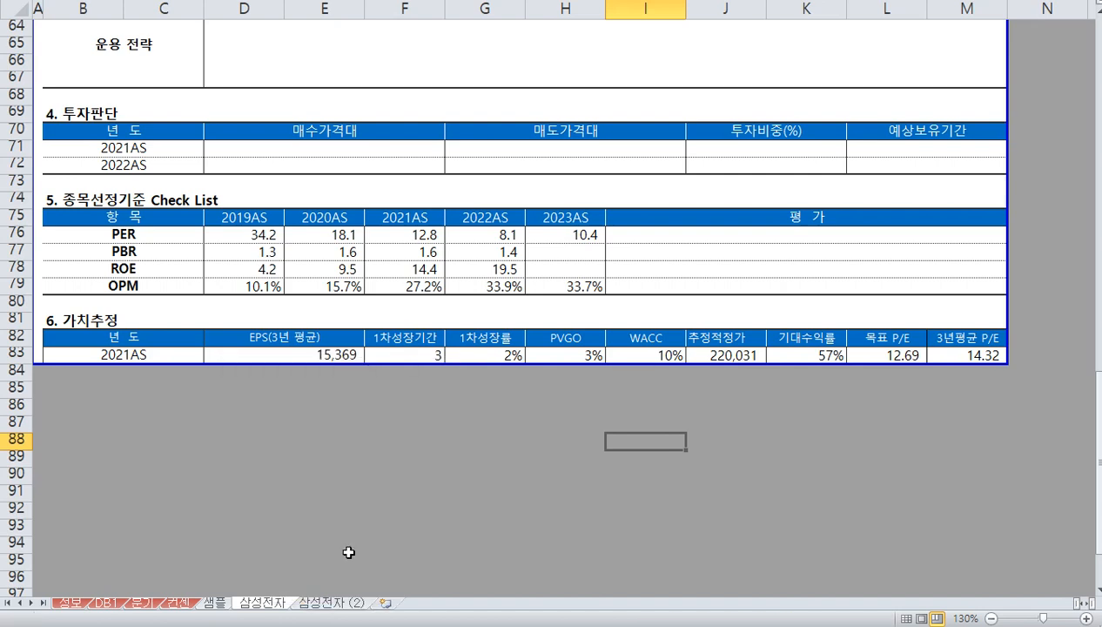
- Rename the copied 삼성전자 sheet as SK하이닉스
click(320, 601)
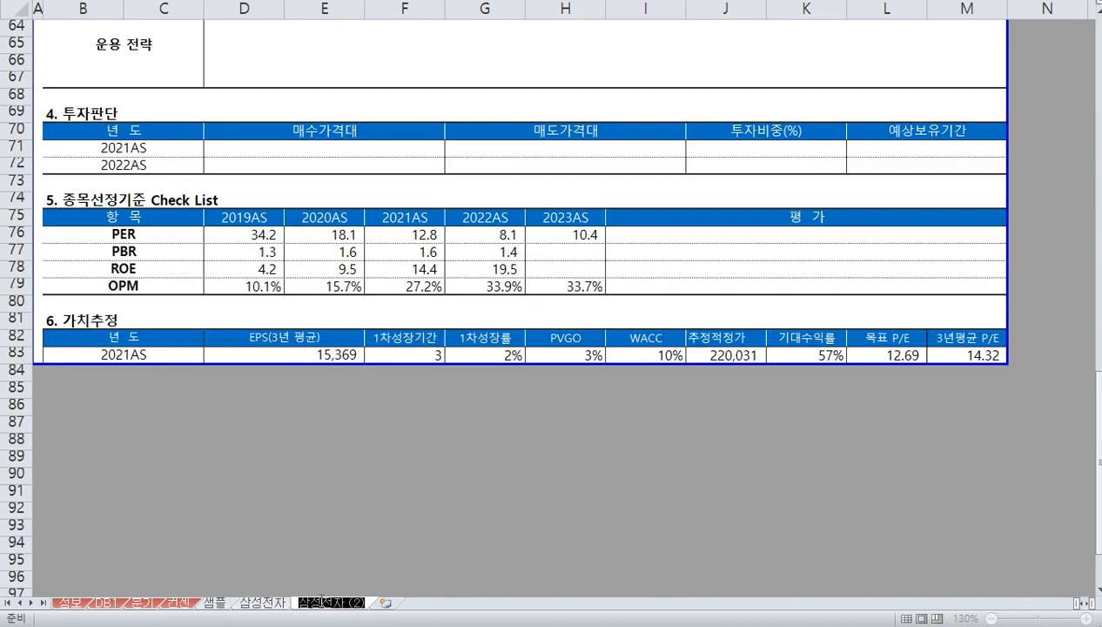
text(SK하이)
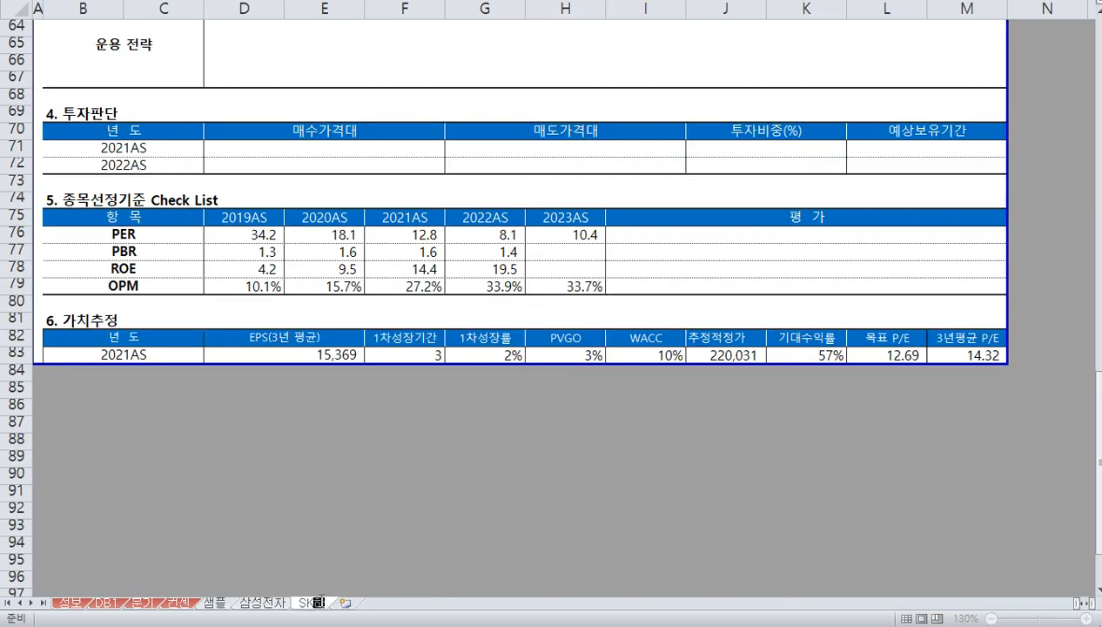
text(닉스)
click(329, 514)
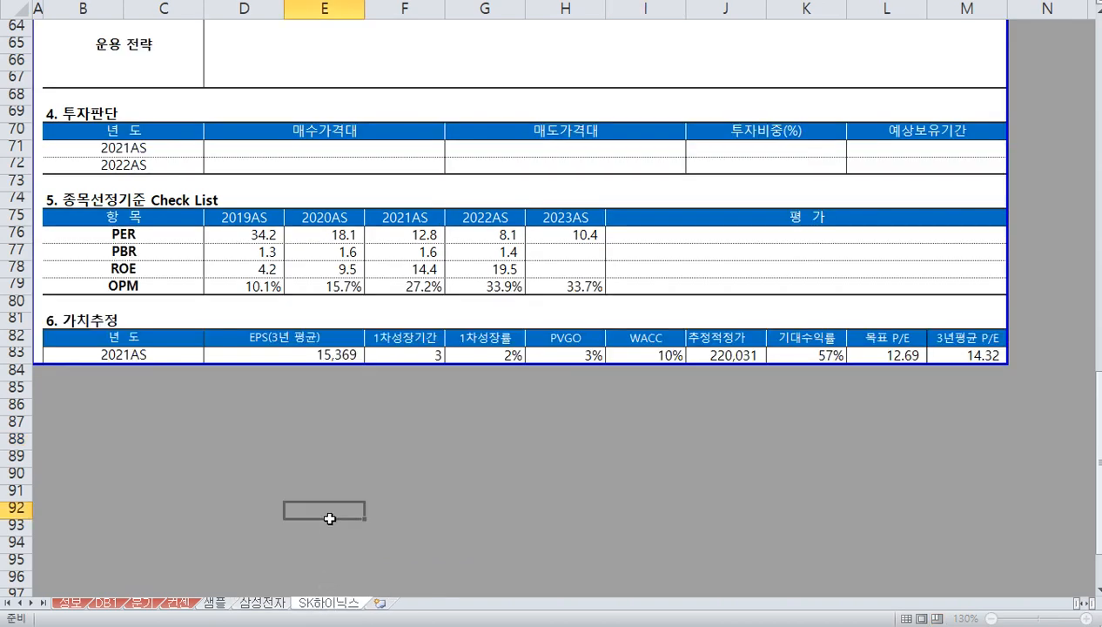
- Change the green company-name title cell on the 삼성전자 sheet to 삼성전자
scroll(331, 528, up, 4)
scroll(331, 528, up, 17)
click(168, 53)
scroll(266, 591, down, 20)
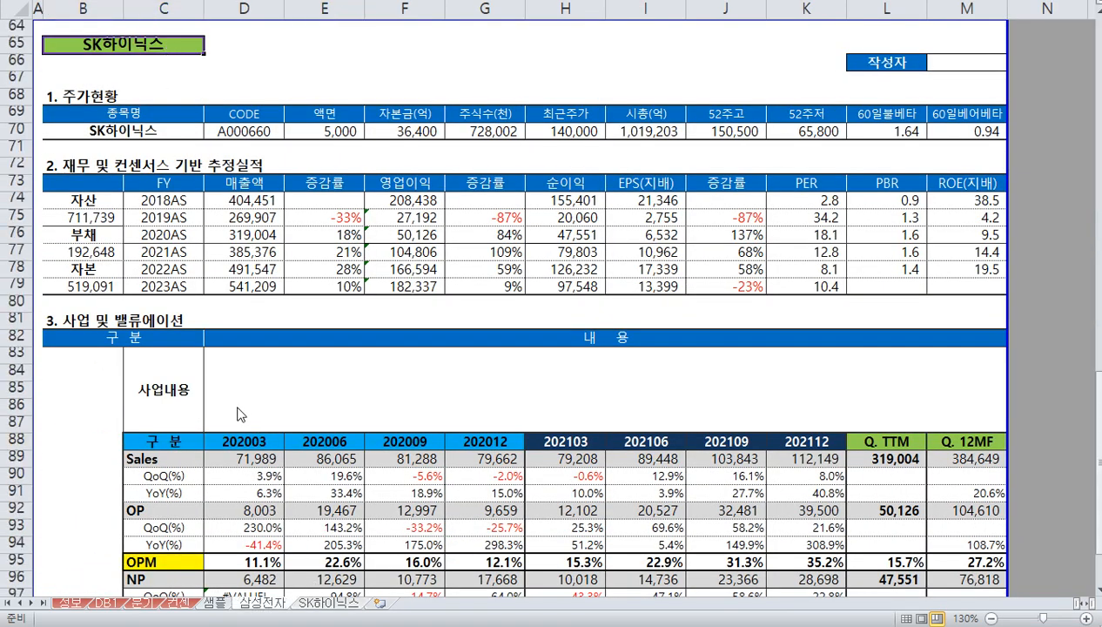
scroll(165, 113, down, 20)
scroll(176, 123, up, 20)
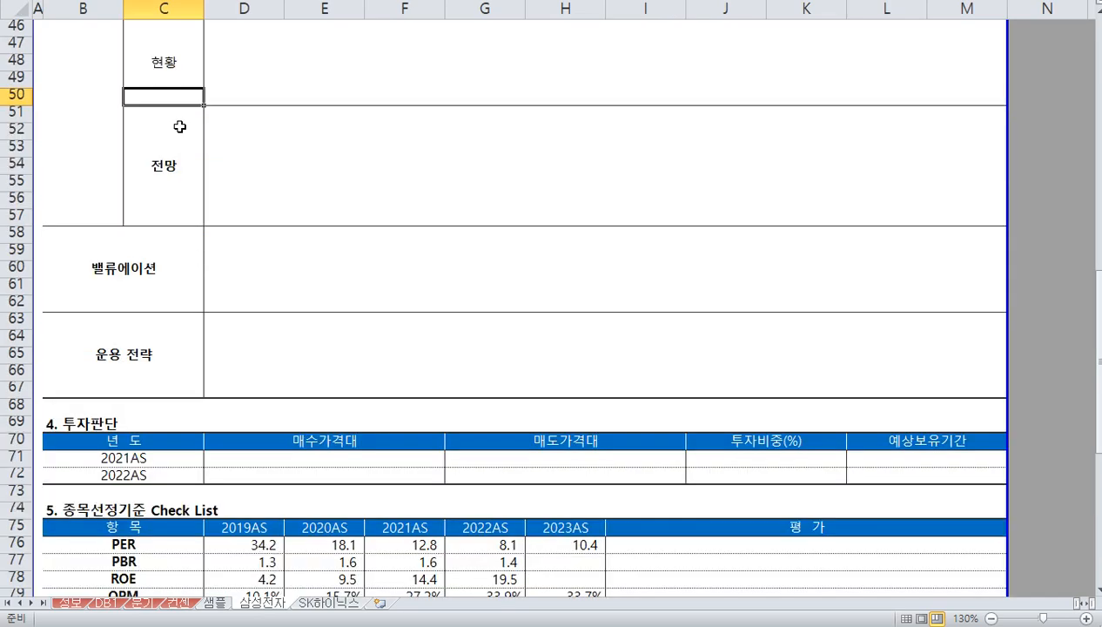
scroll(176, 127, up, 9)
click(162, 49)
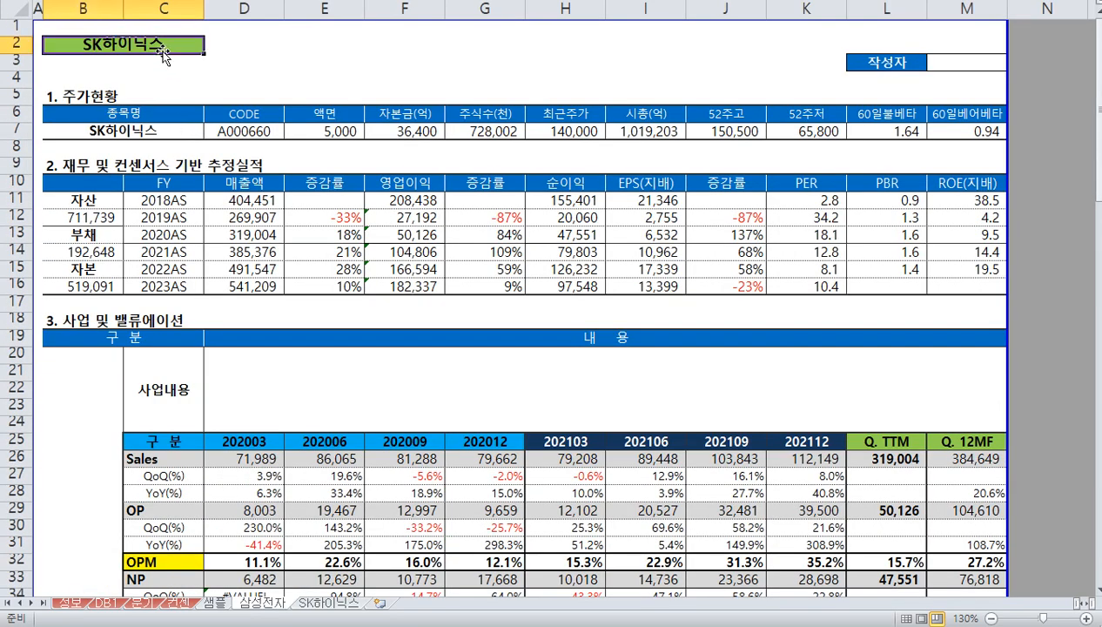
text(삼성전자)
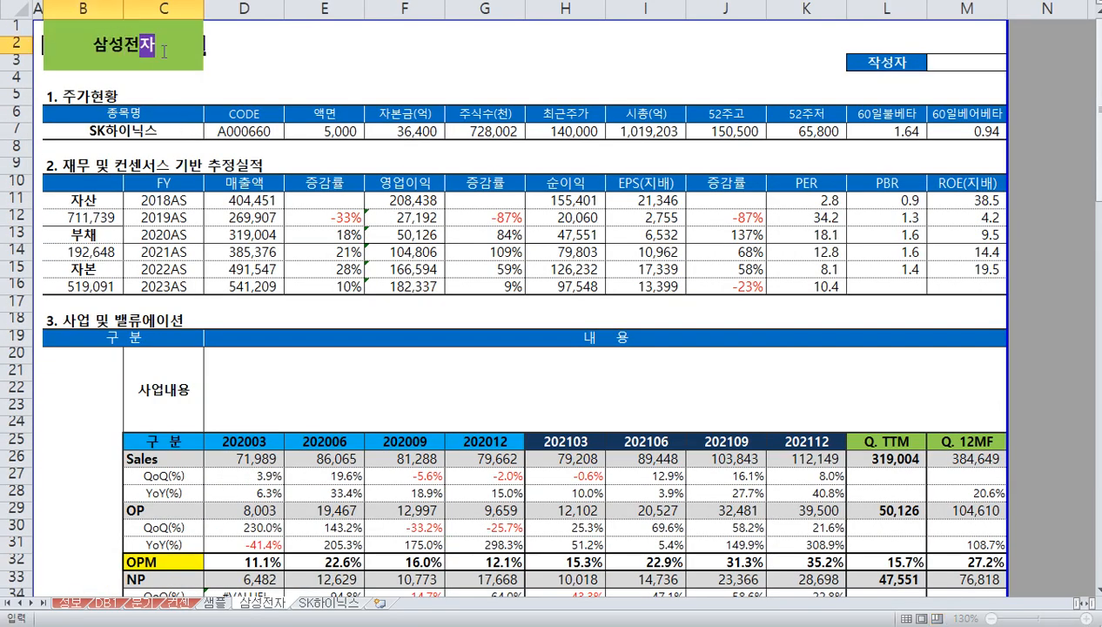
key(Return)
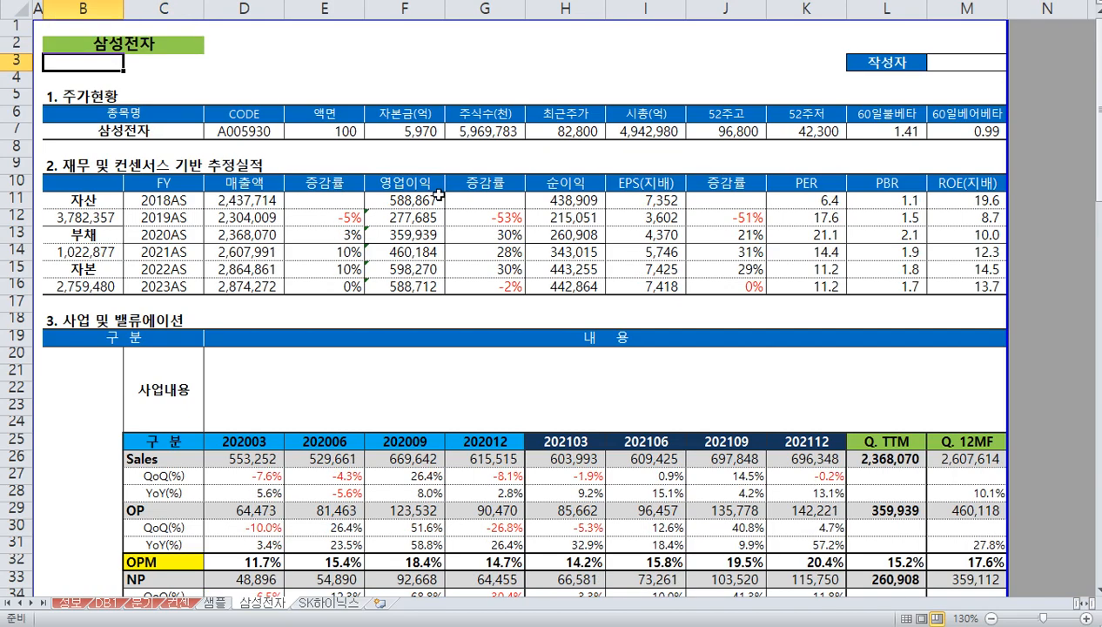
- Set the tab colour of the 삼성전자 sheet to the standard light blue
scroll(490, 289, down, 10)
scroll(490, 289, down, 3)
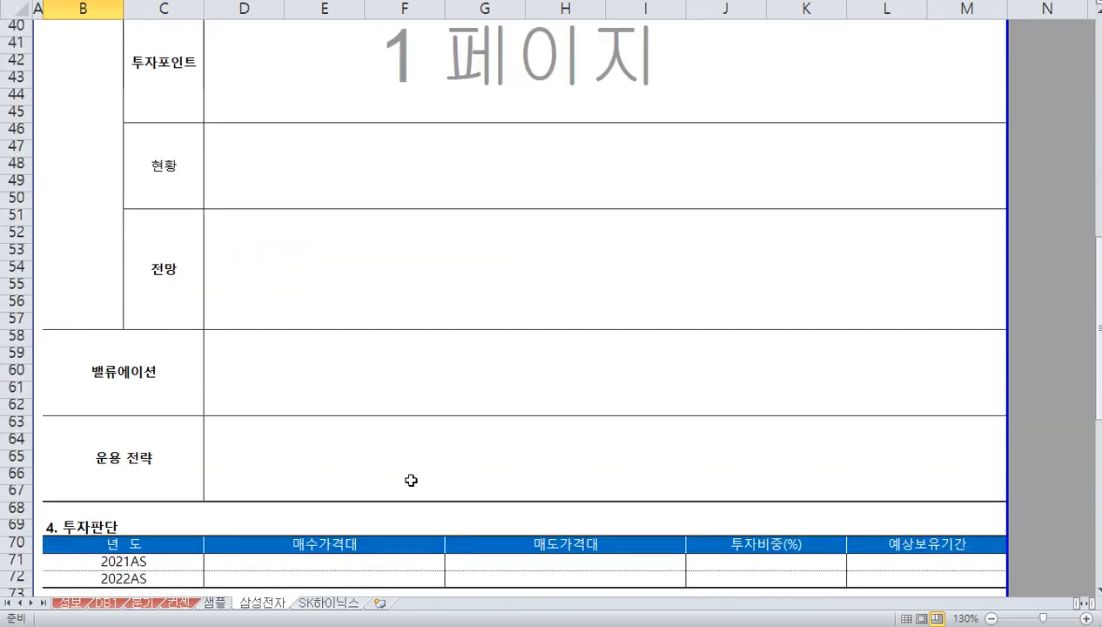
click(337, 603)
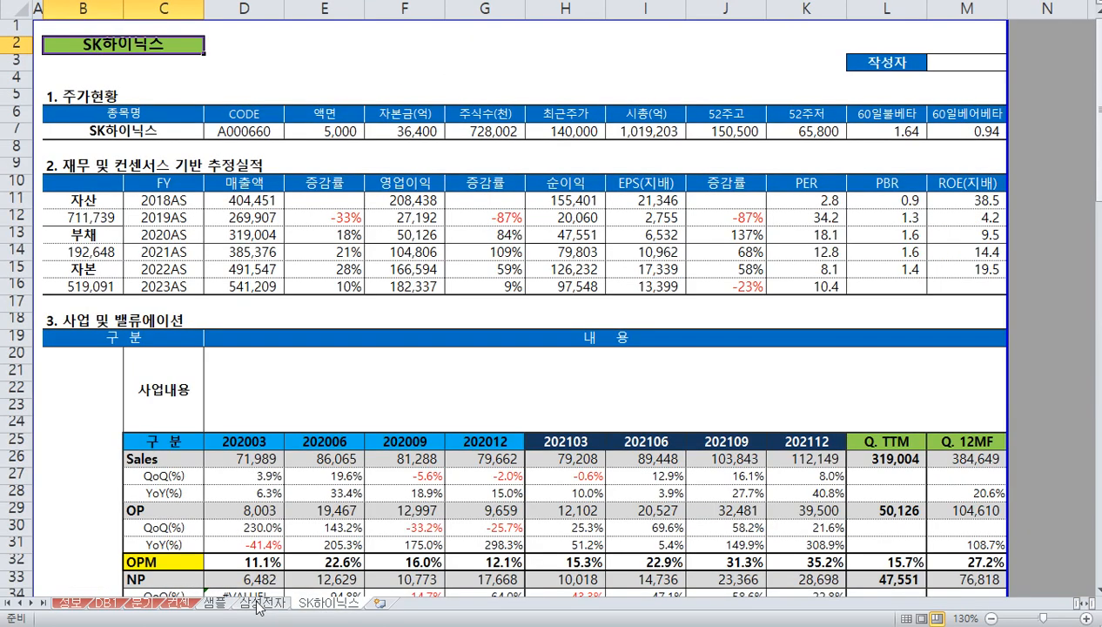
click(258, 604)
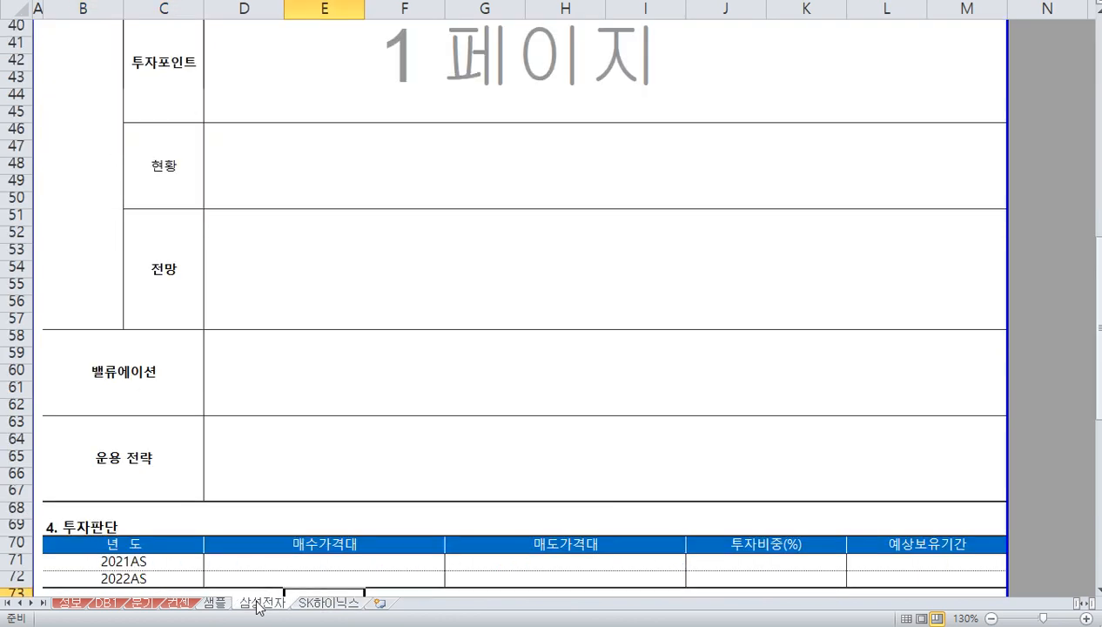
right_click(258, 604)
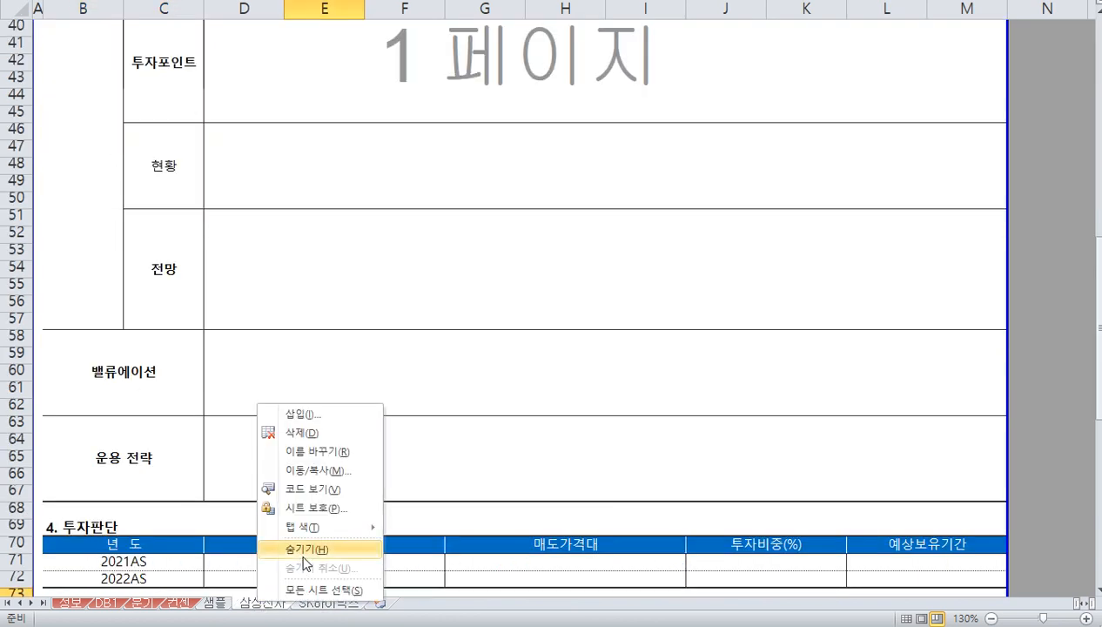
mouse_move(310, 522)
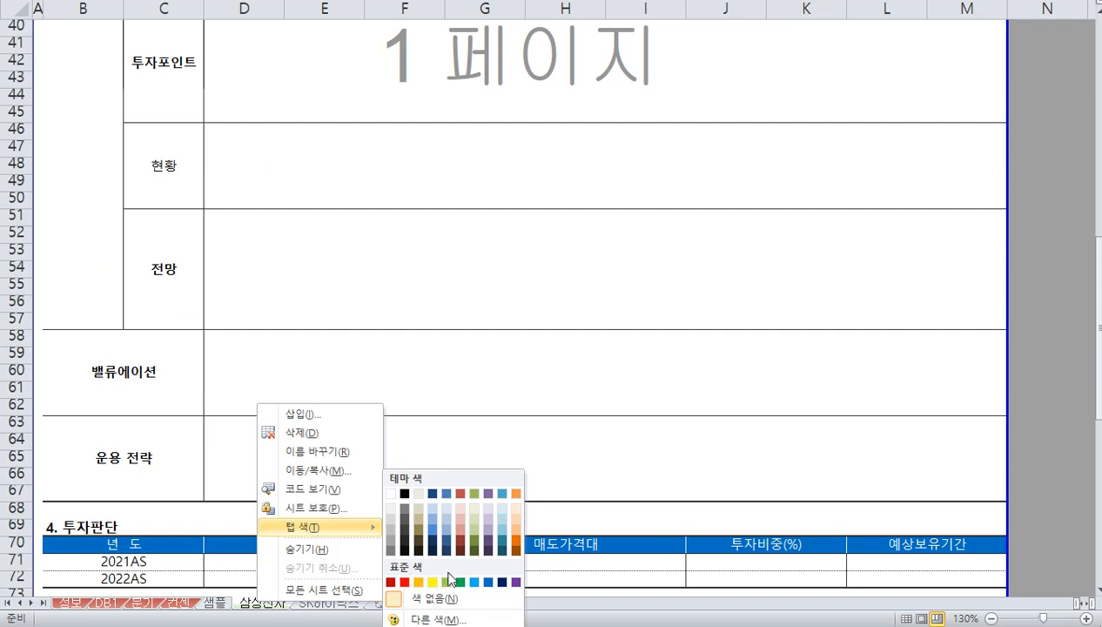
click(474, 581)
- Set the tab colour of the SK하이닉스 sheet to a theme blue
click(335, 602)
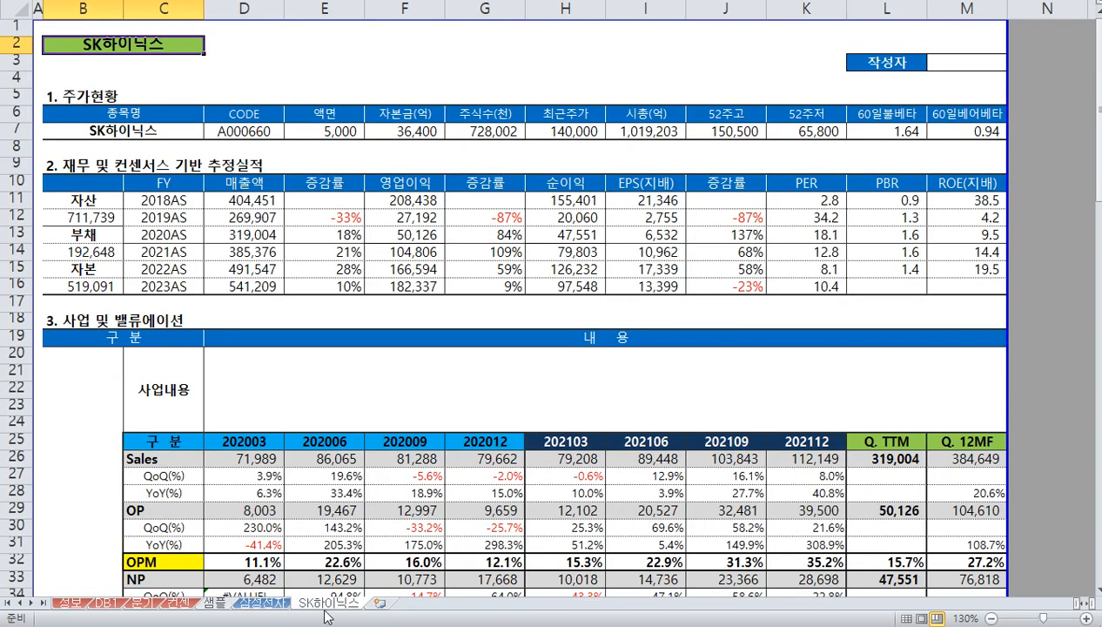
right_click(307, 601)
mouse_move(388, 532)
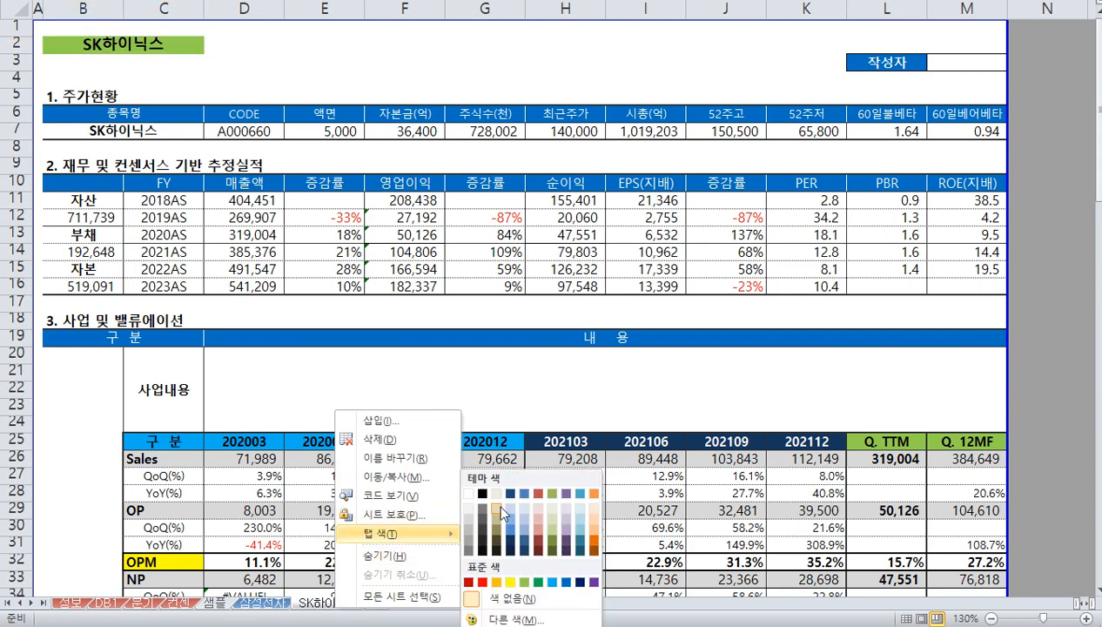
click(521, 498)
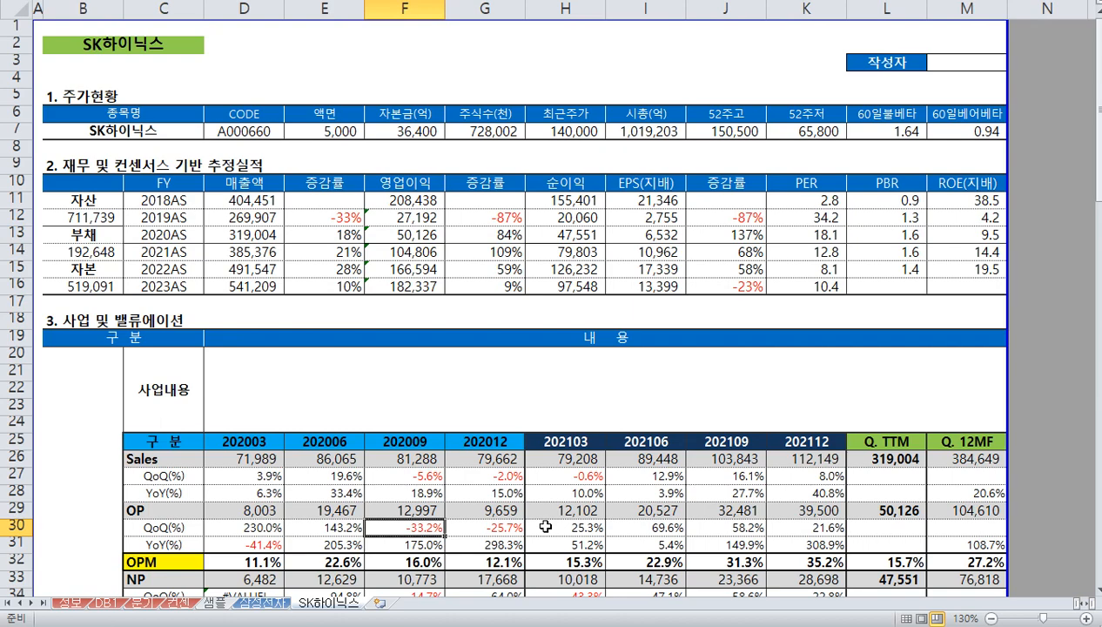
- Examine the quarterly results and blank commentary sections on the SK하이닉스 sheet, and compare them with the 삼성전자 sheet
click(550, 455)
scroll(513, 424, down, 8)
scroll(507, 421, down, 3)
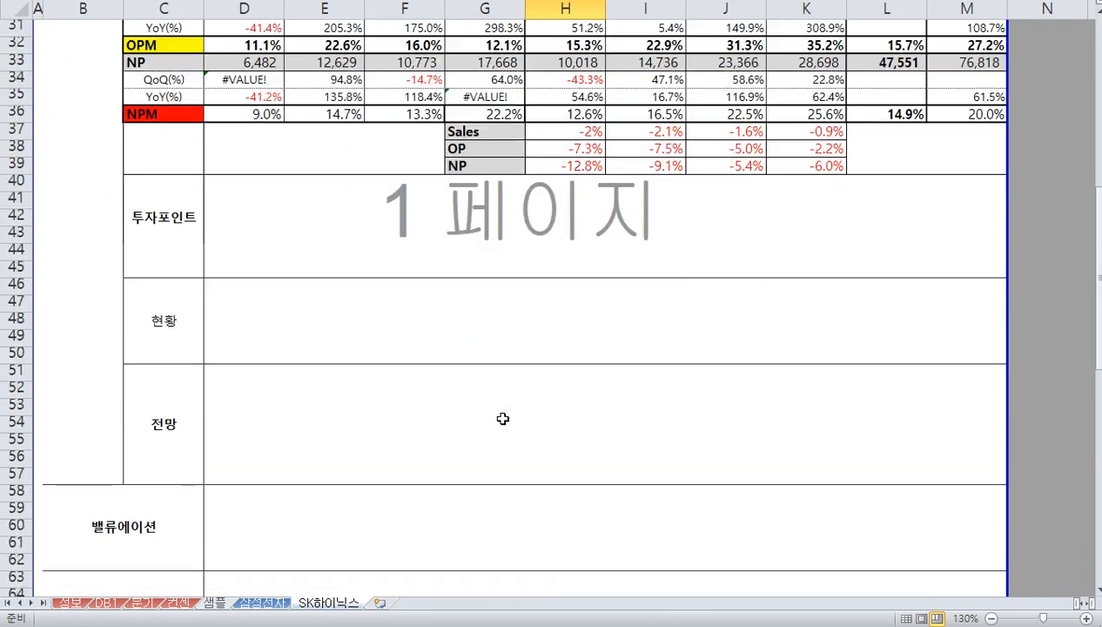
scroll(502, 419, up, 10)
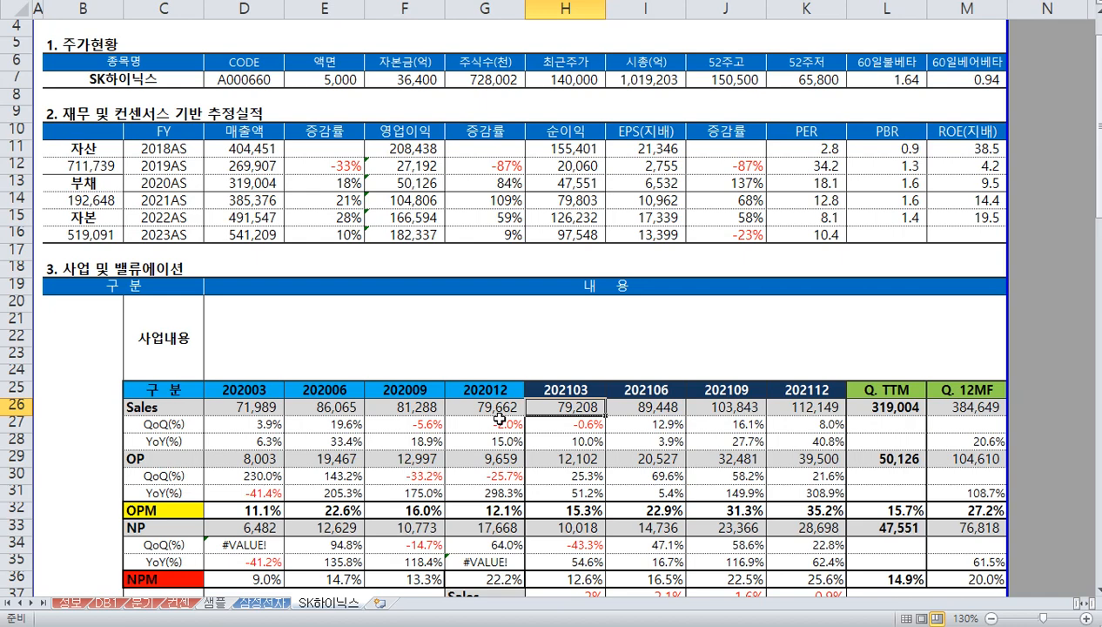
click(296, 351)
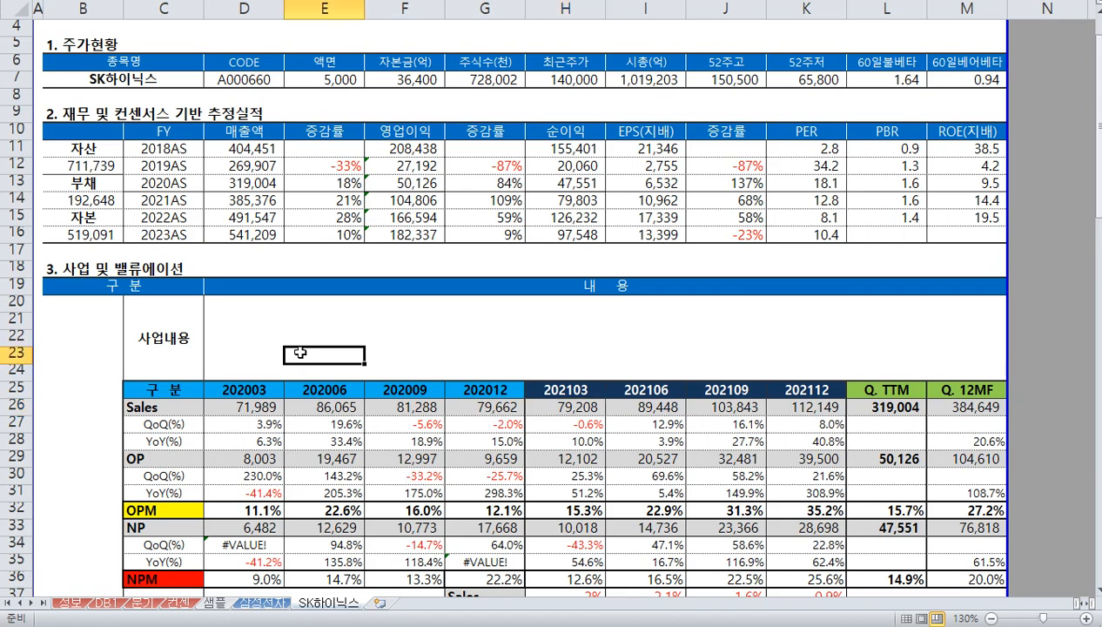
scroll(292, 352, down, 3)
scroll(289, 352, down, 3)
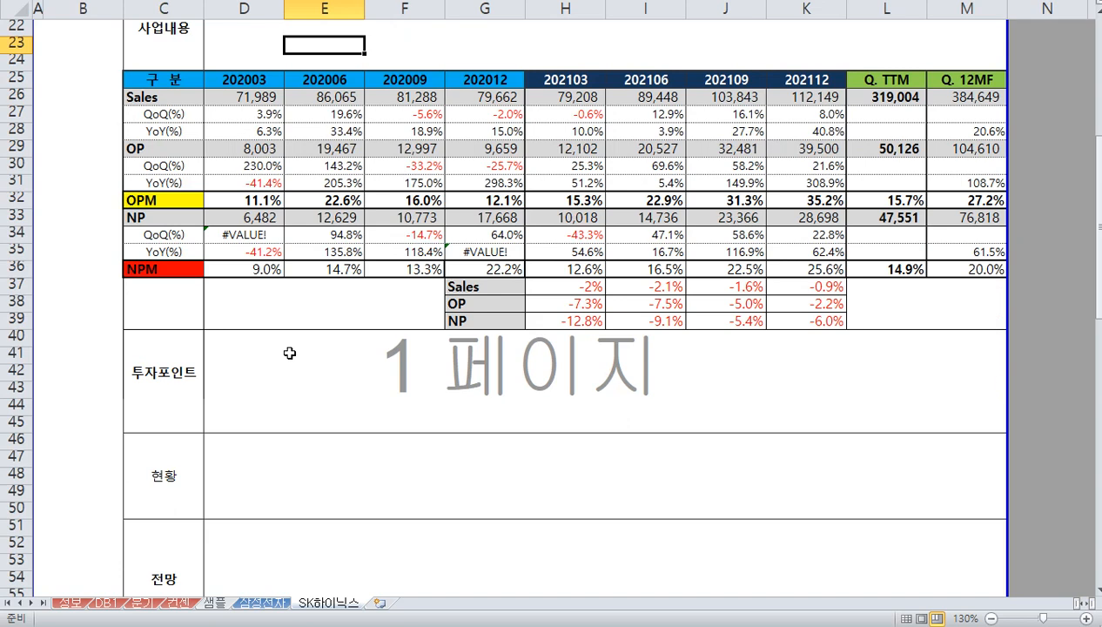
click(270, 592)
click(277, 606)
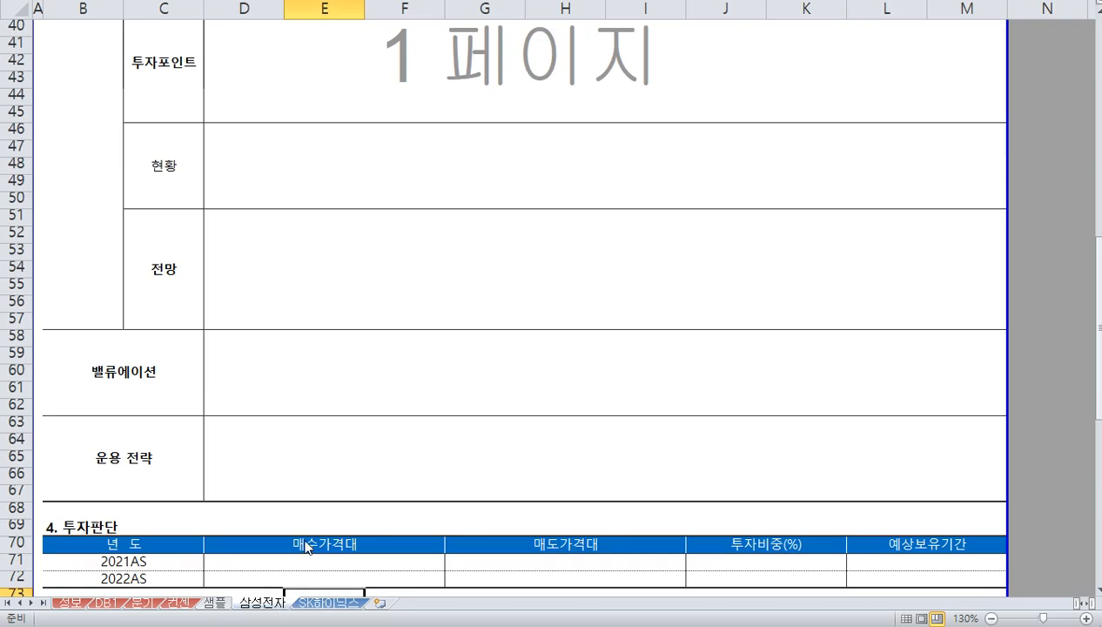
scroll(305, 546, up, 11)
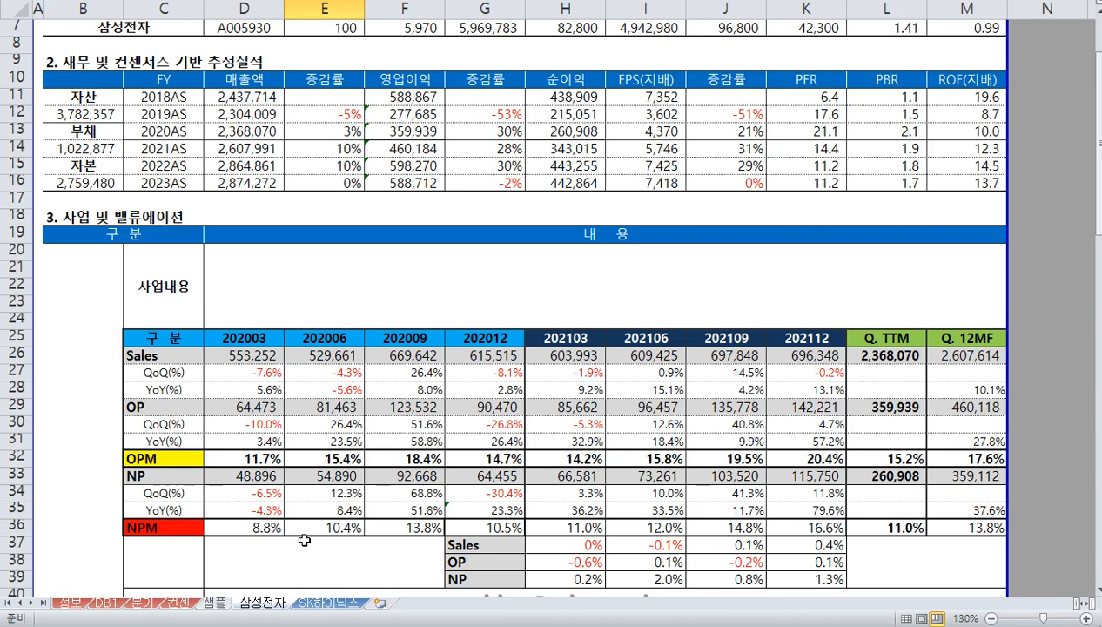
- Inspect the SK하이닉스 sheet's quarterly table, including the NP QoQ(%) cell for 202003
click(330, 603)
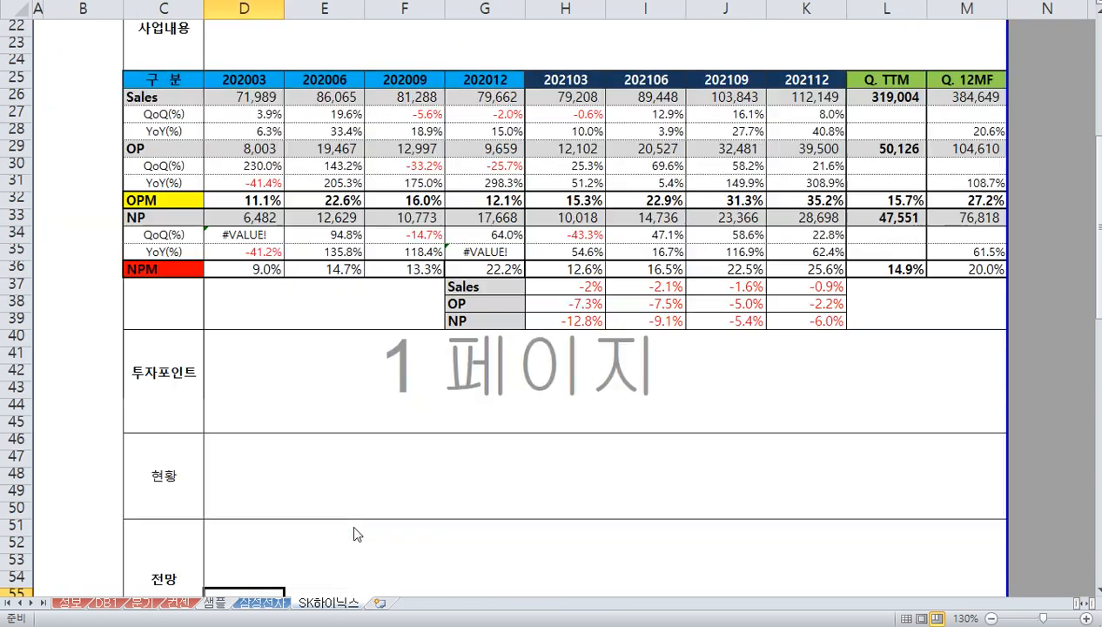
click(393, 489)
click(484, 406)
scroll(470, 418, up, 7)
scroll(465, 443, down, 7)
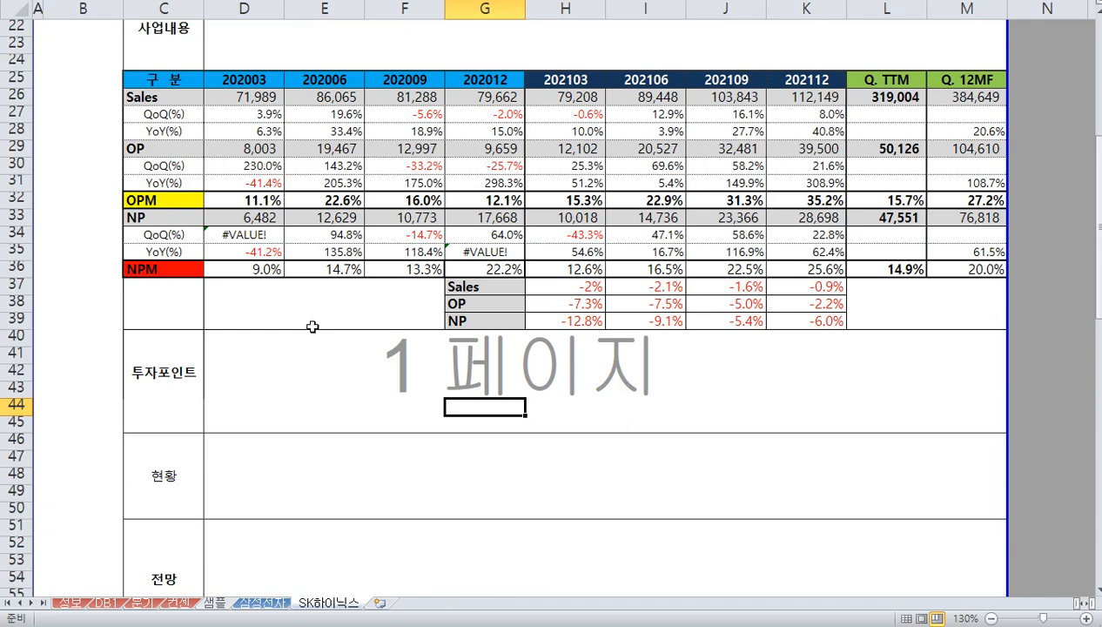
scroll(313, 327, up, 3)
click(264, 385)
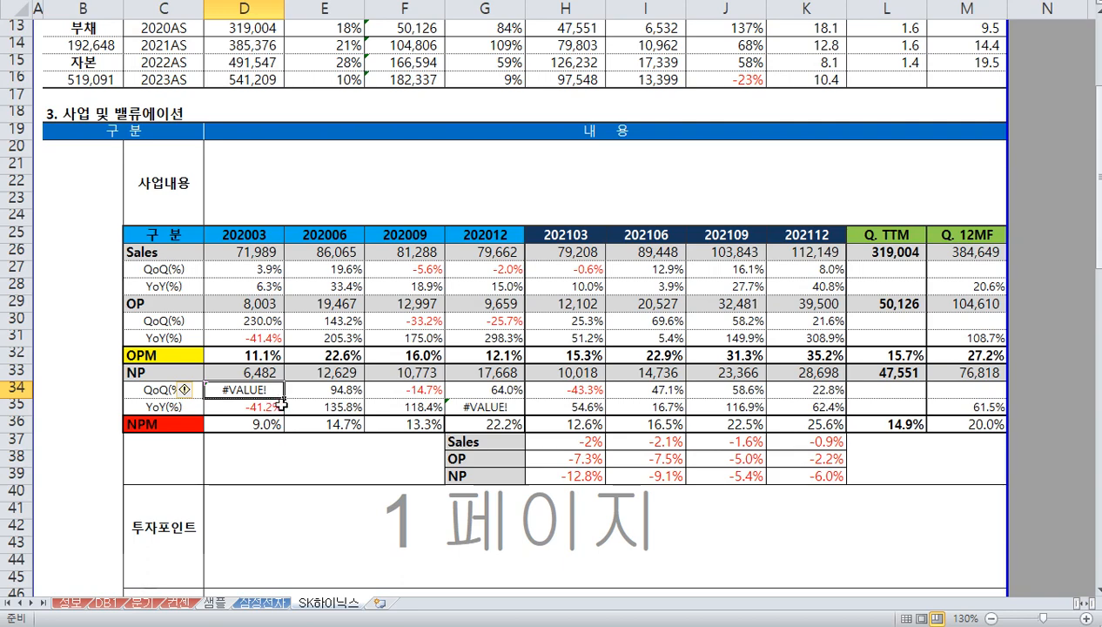
click(303, 511)
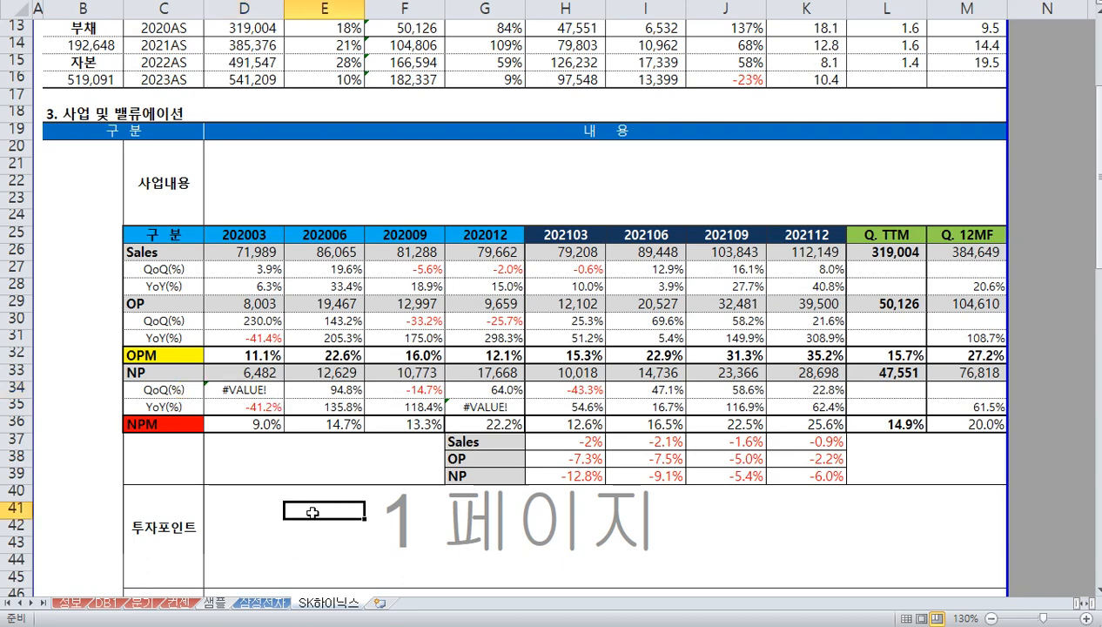
- Review the 삼성전자 sheet from the 추정실적 table through the quarterly results and commentary areas down to the 가치추정 table
click(264, 601)
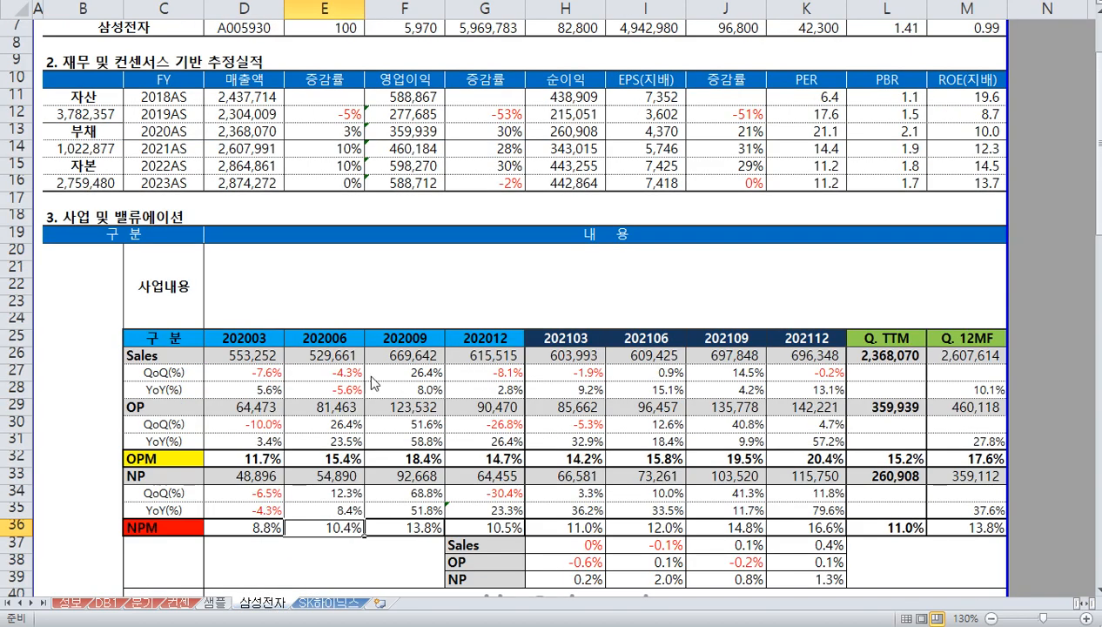
click(541, 472)
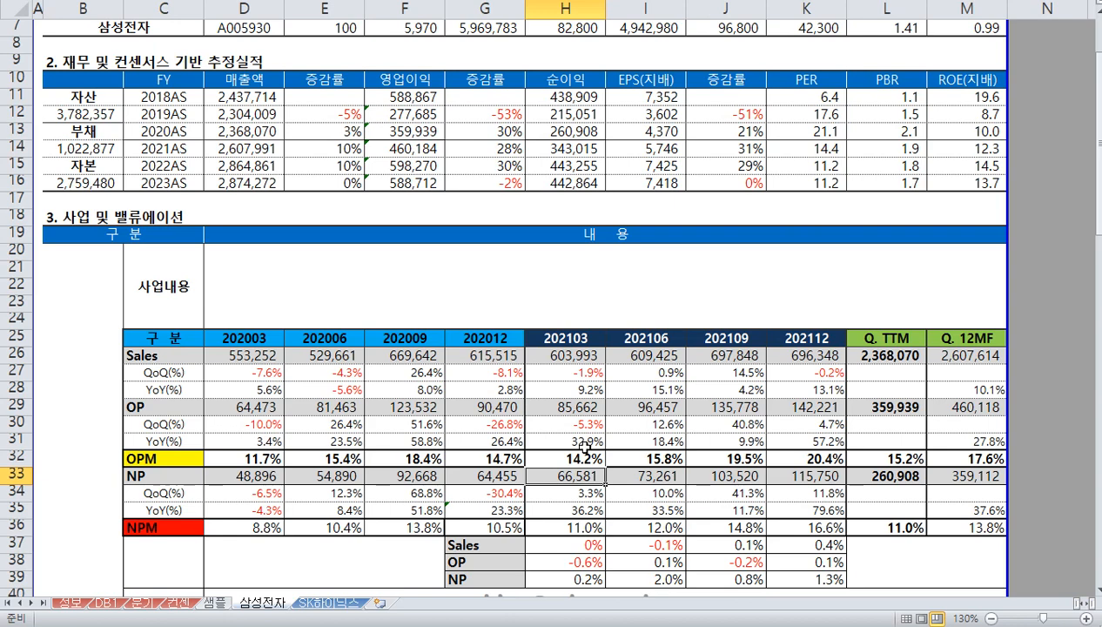
click(566, 320)
scroll(567, 329, up, 2)
drag(68, 191, 998, 271)
click(914, 265)
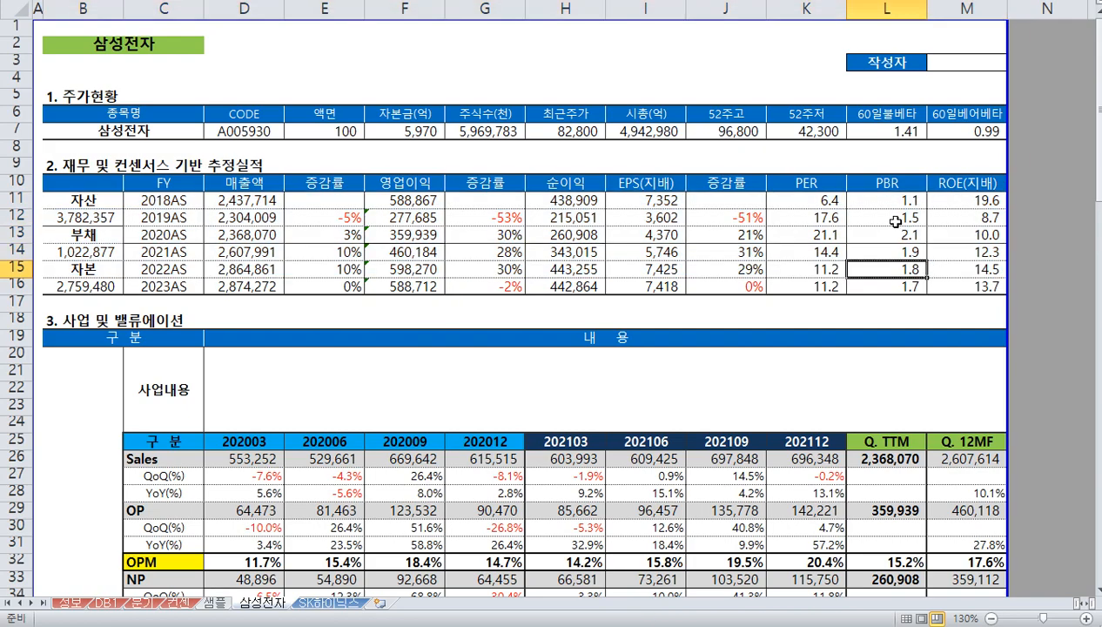
scroll(736, 235, down, 10)
scroll(731, 255, down, 10)
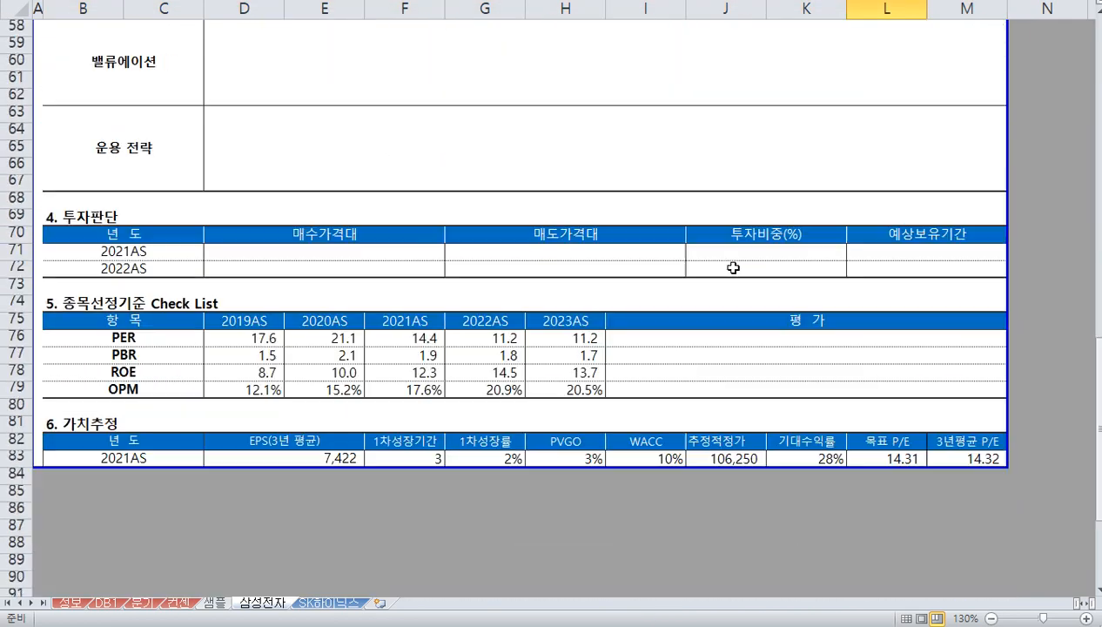
scroll(732, 268, up, 20)
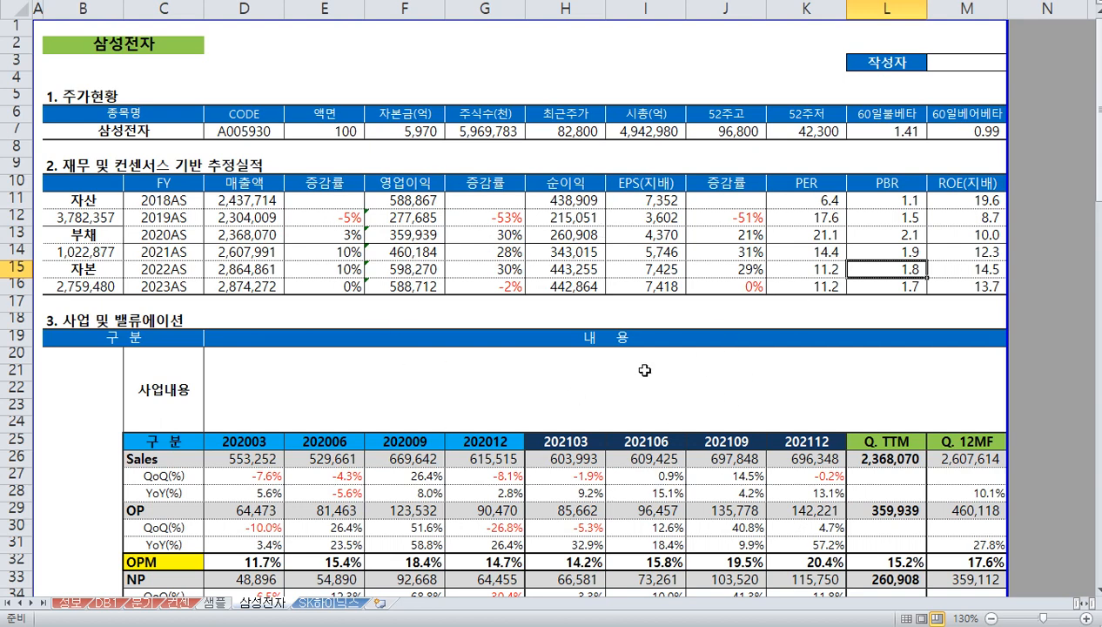
click(463, 390)
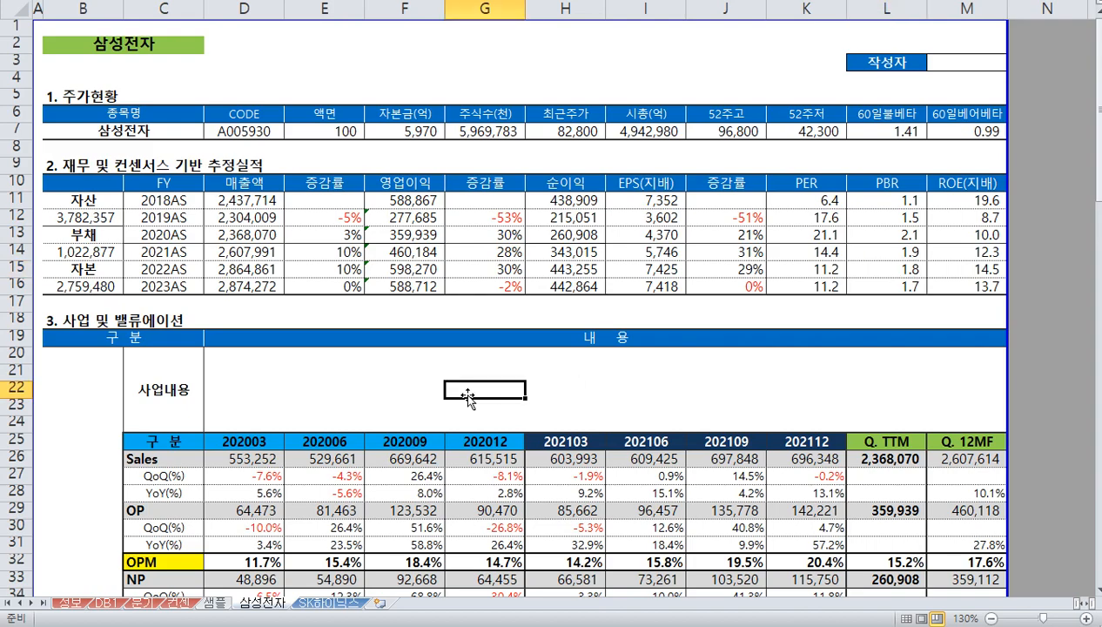
scroll(381, 386, down, 5)
scroll(614, 275, down, 4)
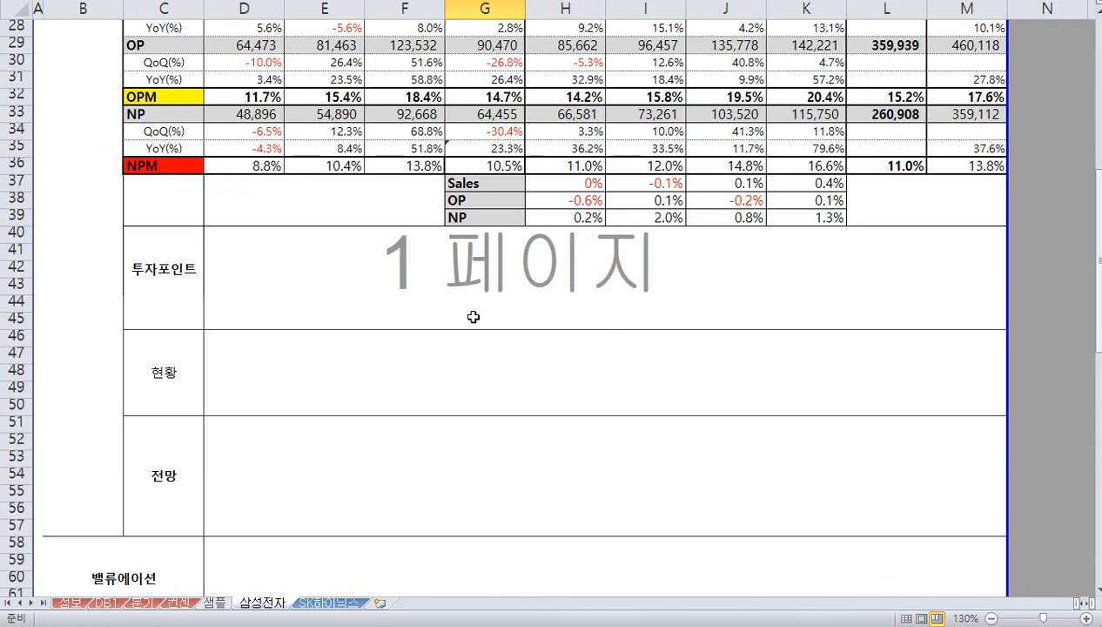